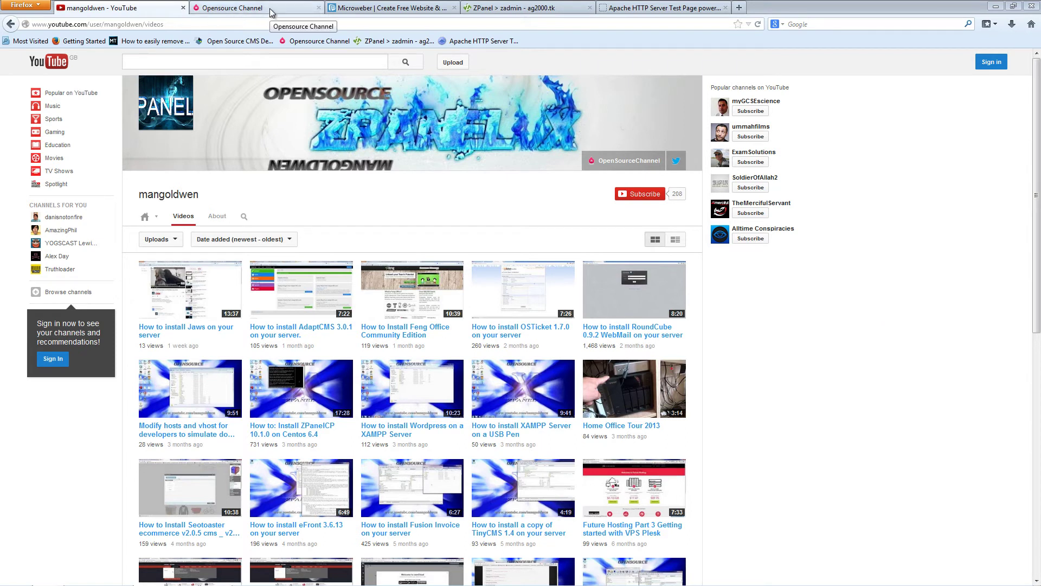
- Switch to the Opensource Channel site, open two links in new tabs, and go to its tutorials page
{"action": "left_click", "coordinate": [272, 12]}
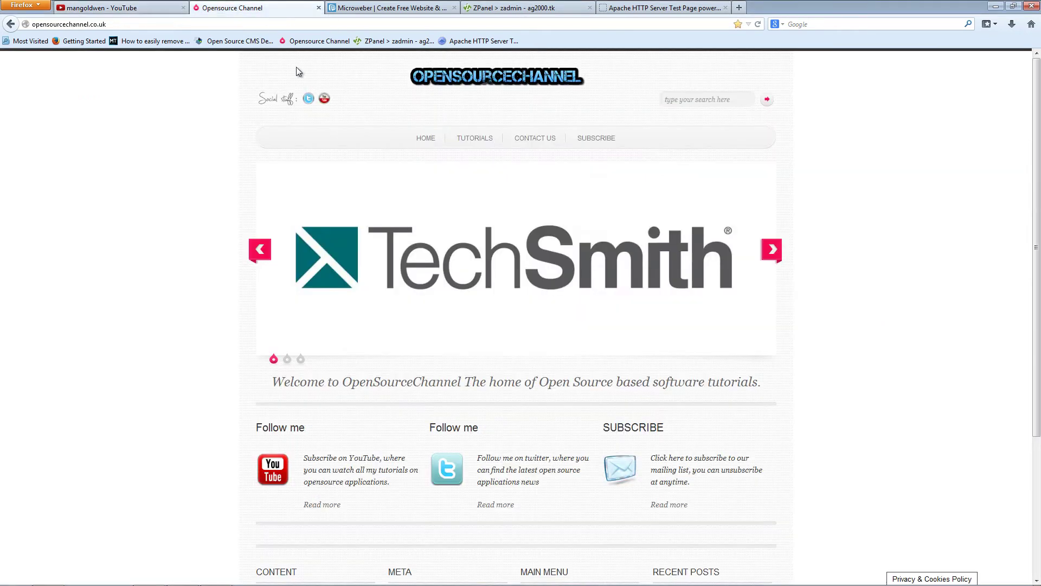
{"action": "middle_click", "coordinate": [878, 225]}
{"action": "middle_click", "coordinate": [869, 301]}
{"action": "left_click", "coordinate": [475, 139]}
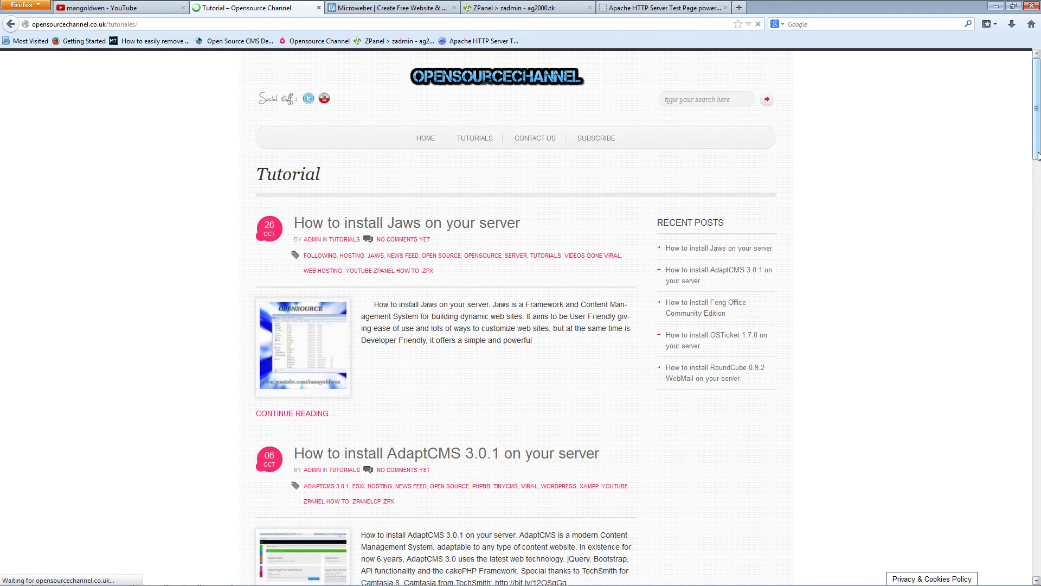
- Scroll through the tutorials page, then return to the YouTube videos page and the Microweber tab
{"action": "left_click_drag", "start_coordinate": [1037, 154], "coordinate": [887, 181]}
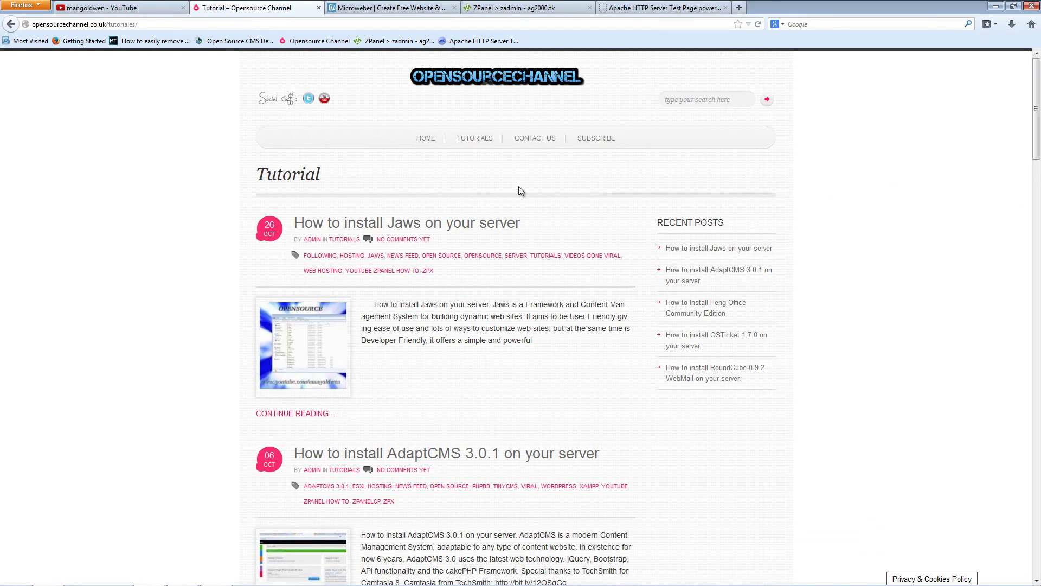
{"action": "scroll", "coordinate": [988, 402], "scroll_direction": "down", "scroll_amount": 10}
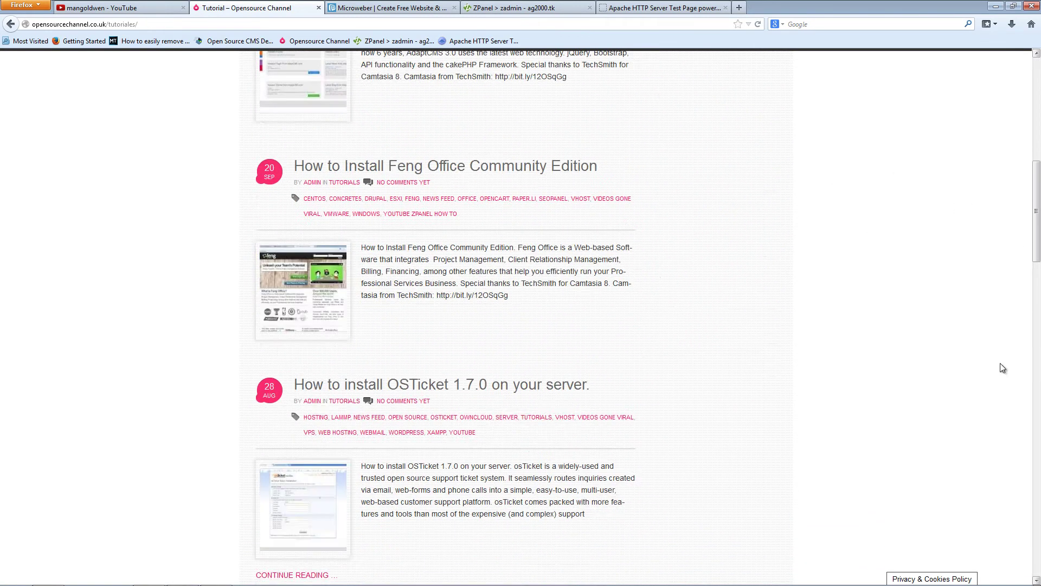
{"action": "scroll", "coordinate": [976, 432], "scroll_direction": "down", "scroll_amount": 10}
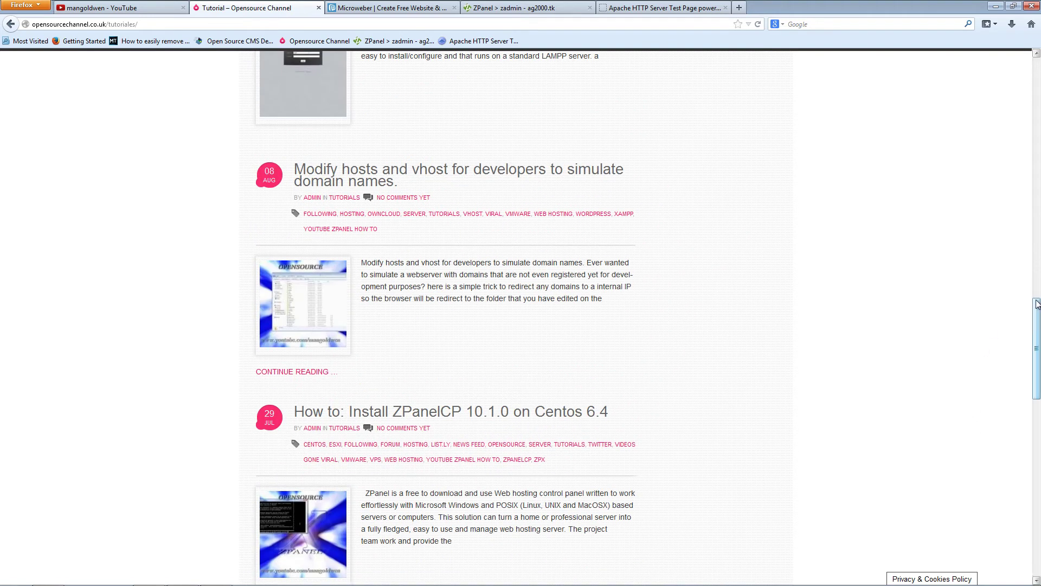
{"action": "left_click_drag", "start_coordinate": [1037, 304], "coordinate": [1037, 153]}
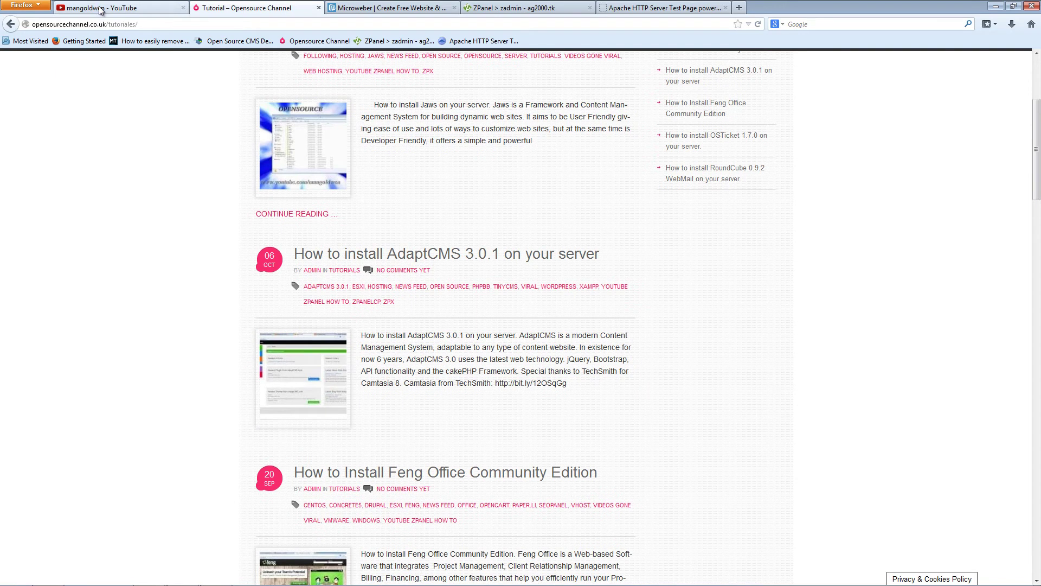
{"action": "left_click", "coordinate": [102, 8]}
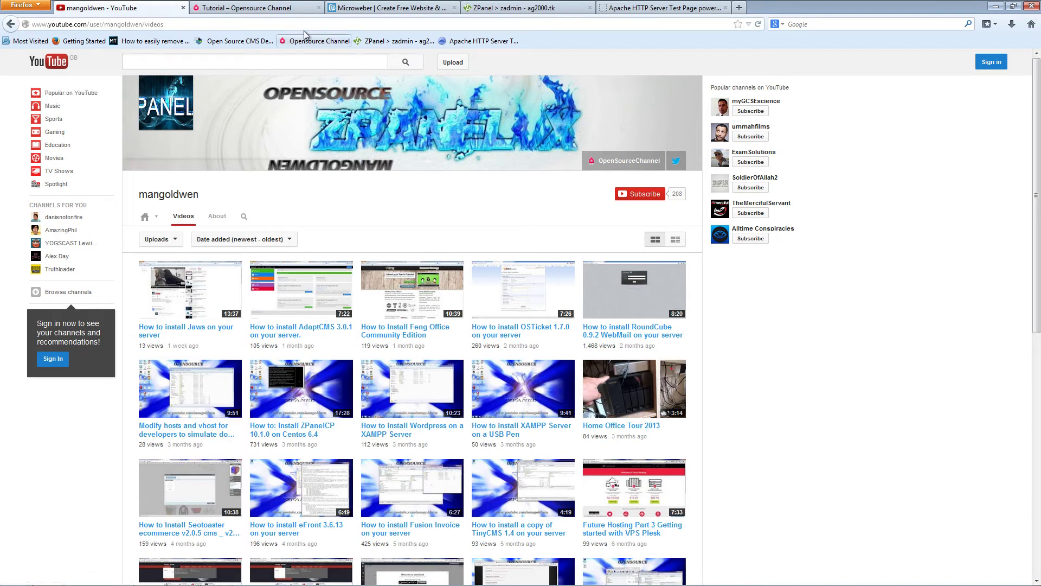
{"action": "left_click", "coordinate": [383, 8]}
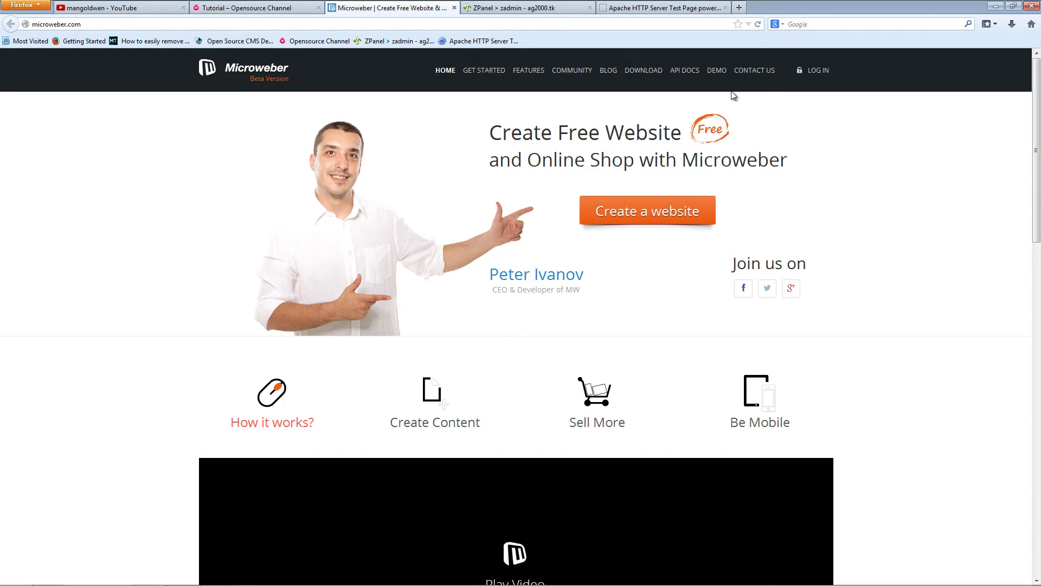
- Open the Microweber live demo, log in to the demo admin, and enter Live edit mode
{"action": "left_click", "coordinate": [717, 71]}
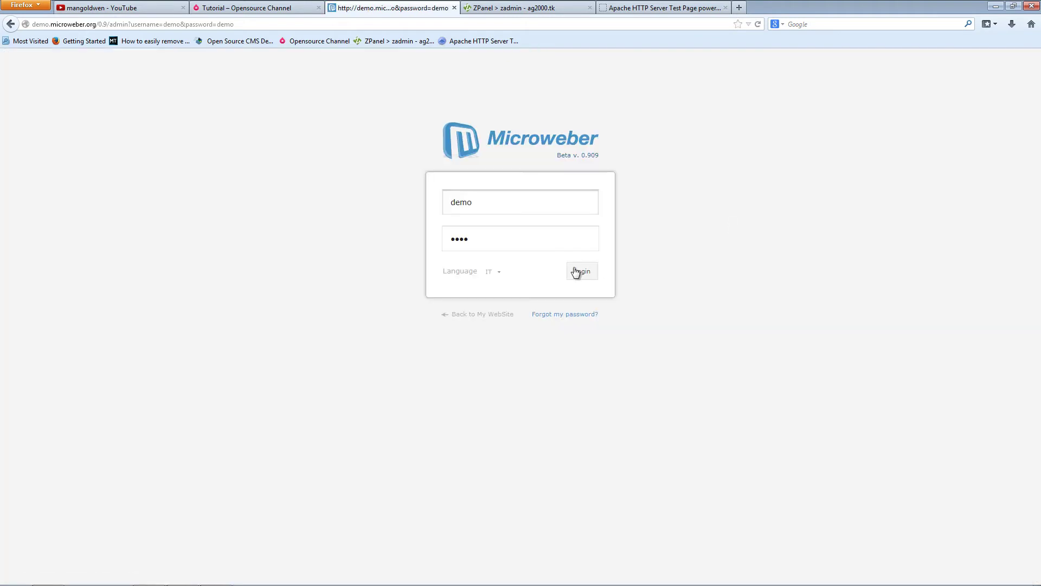
{"action": "left_click", "coordinate": [585, 274]}
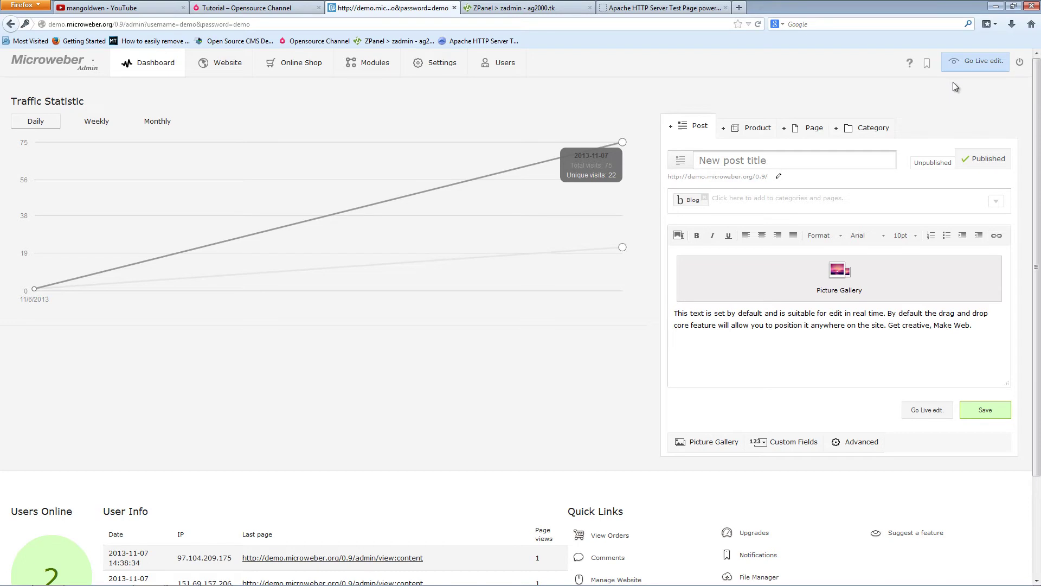
{"action": "left_click", "coordinate": [986, 60]}
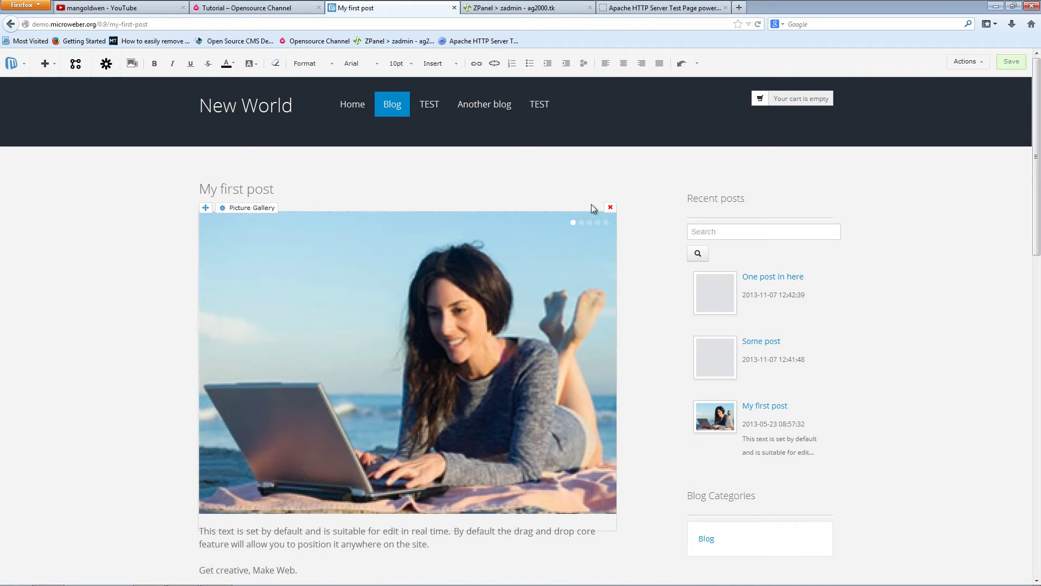
- Move the Picture Gallery module, make the mountain landscape the site background, and save
{"action": "mouse_move", "coordinate": [205, 208]}
{"action": "mouse_move", "coordinate": [205, 208]}
{"action": "left_mouse_down"}
{"action": "mouse_move", "coordinate": [243, 252]}
{"action": "mouse_move", "coordinate": [303, 206]}
{"action": "mouse_move", "coordinate": [204, 249]}
{"action": "mouse_move", "coordinate": [255, 210]}
{"action": "mouse_move", "coordinate": [206, 190]}
{"action": "left_mouse_up"}
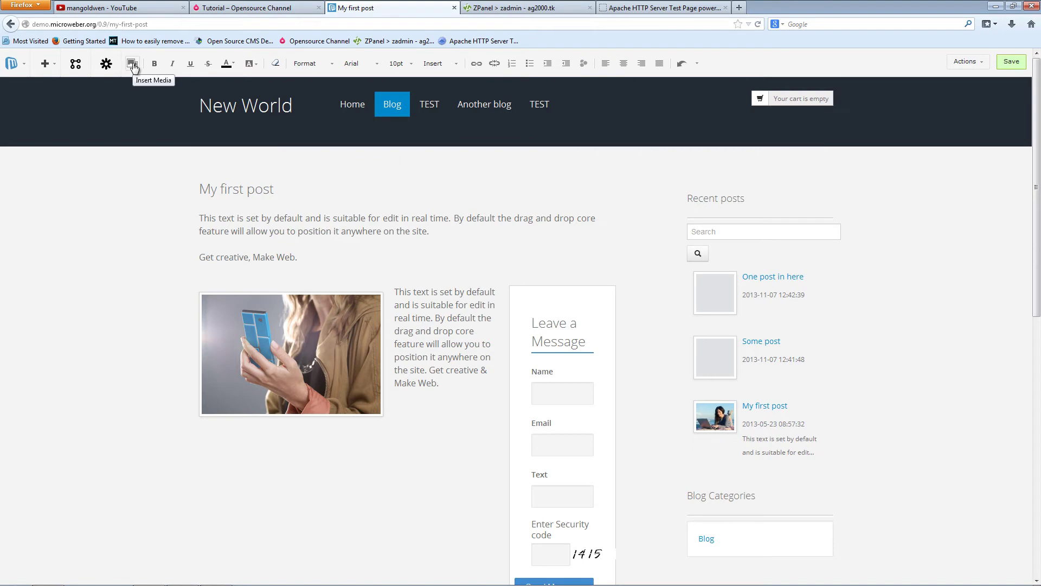
{"action": "left_click", "coordinate": [106, 65]}
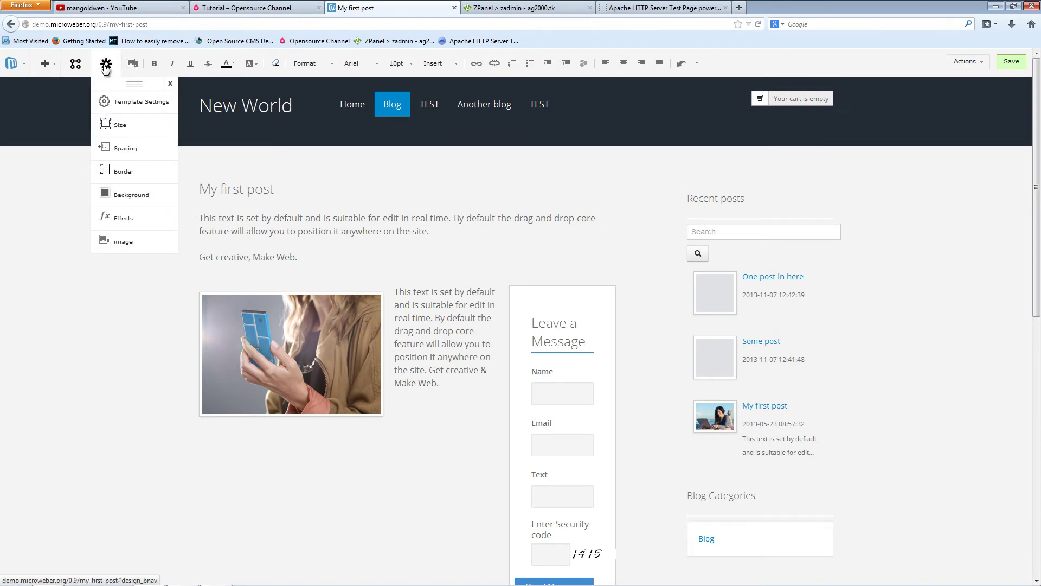
{"action": "left_click", "coordinate": [137, 103]}
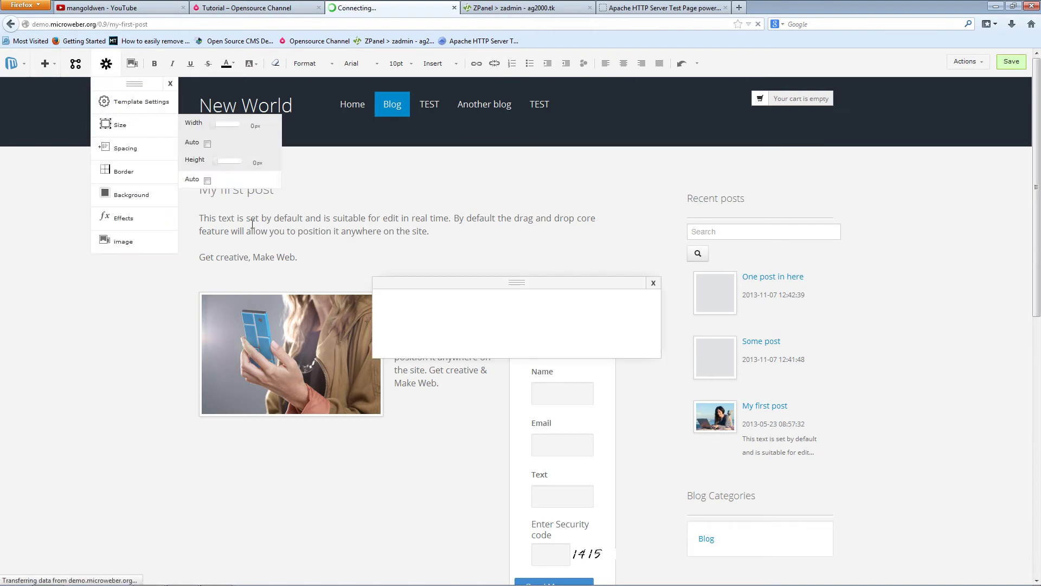
{"action": "mouse_move", "coordinate": [725, 407]}
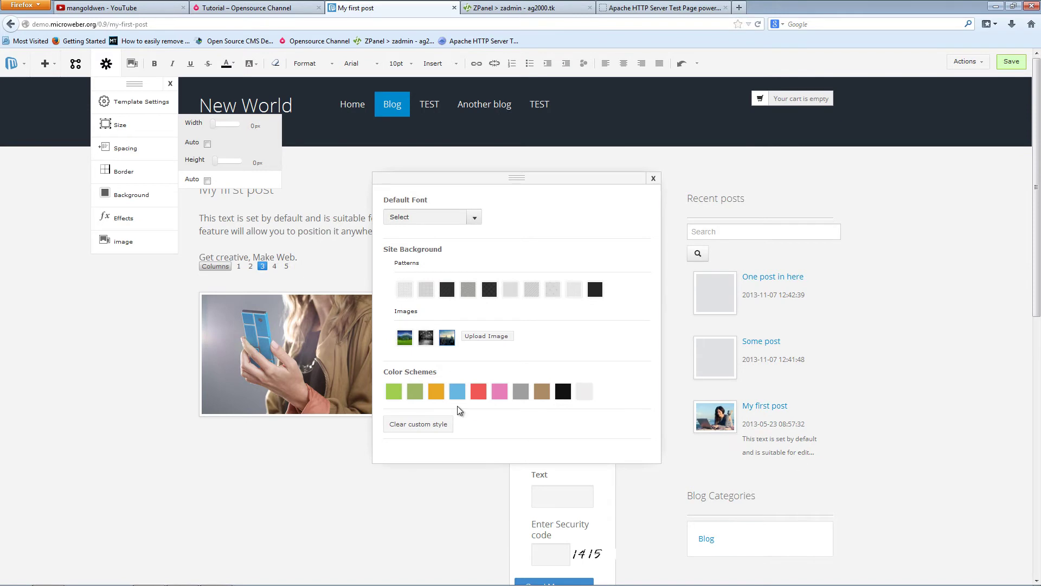
{"action": "left_click", "coordinate": [446, 338]}
{"action": "left_click", "coordinate": [425, 341]}
{"action": "left_click", "coordinate": [405, 340]}
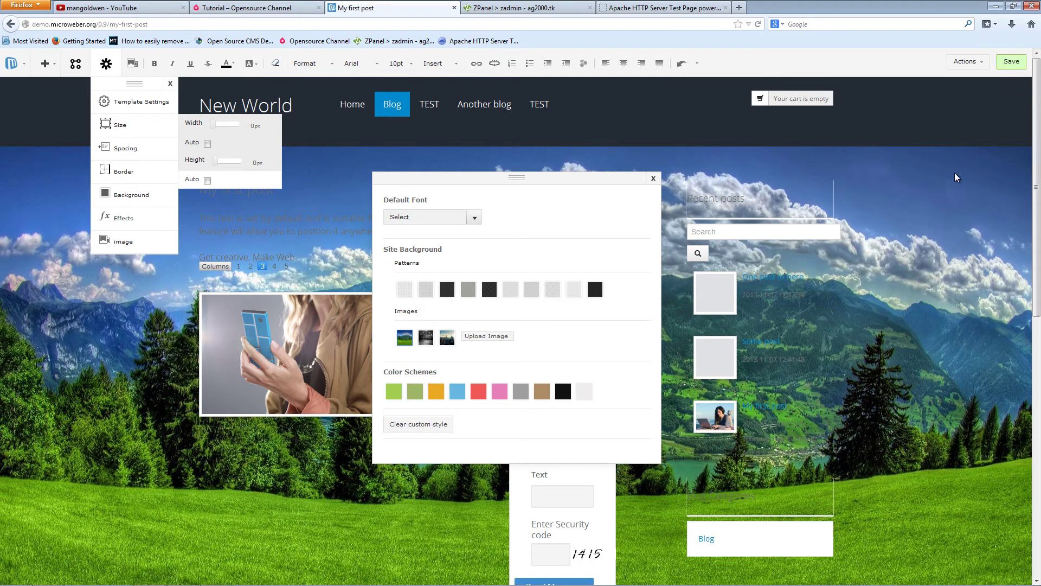
{"action": "left_click", "coordinate": [1012, 63]}
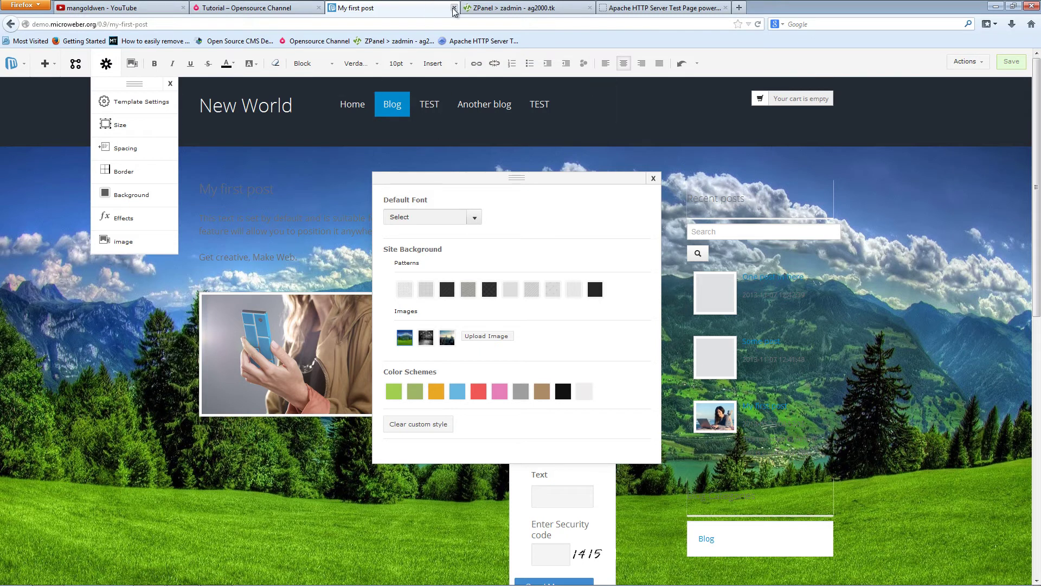
- Go back through the admin dashboard to the Microweber homepage and scroll through it
{"action": "left_click", "coordinate": [11, 25]}
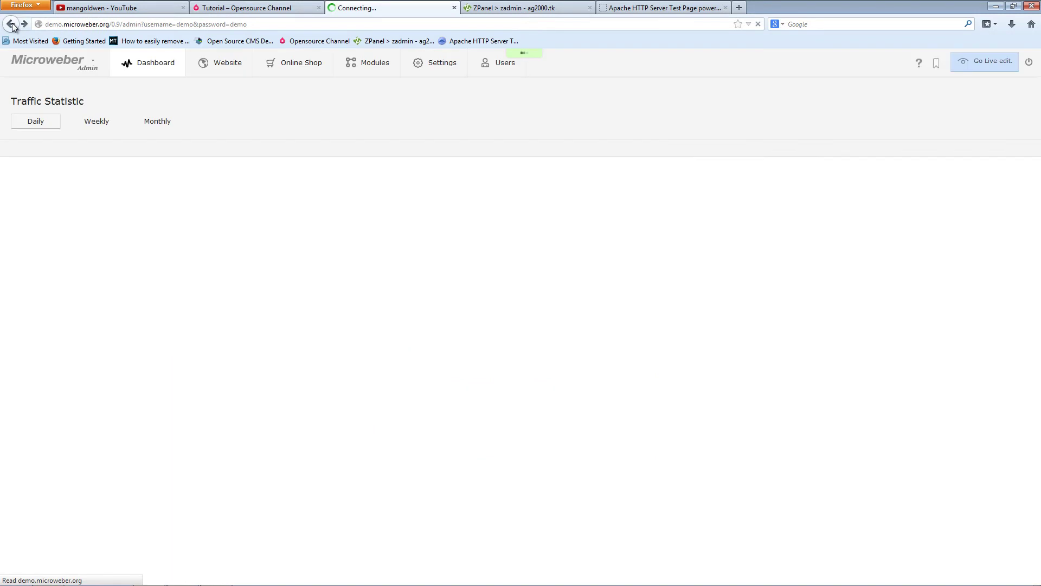
{"action": "left_click", "coordinate": [11, 25]}
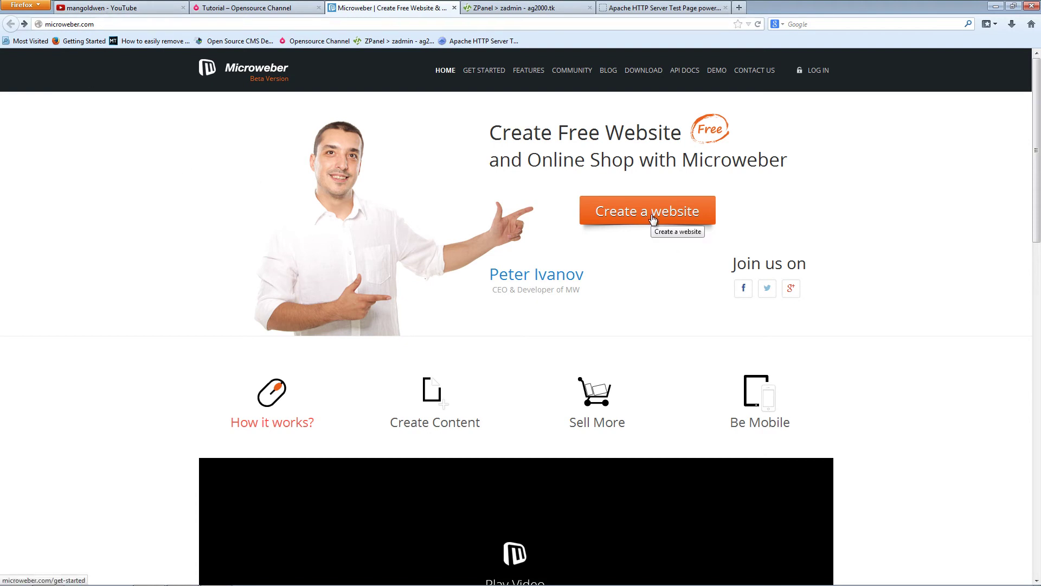
{"action": "scroll", "coordinate": [917, 352], "scroll_direction": "down", "scroll_amount": 15}
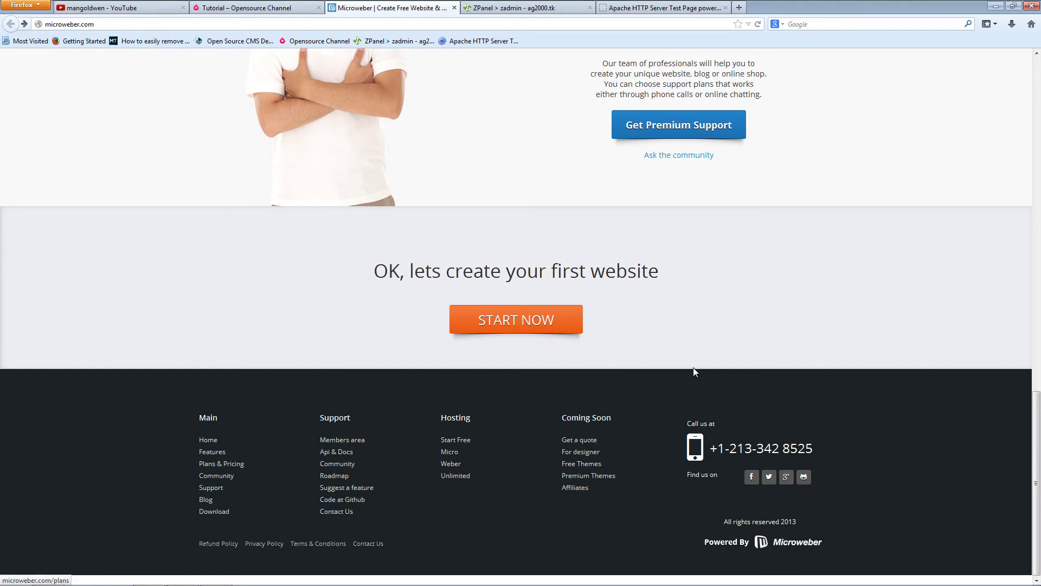
{"action": "scroll", "coordinate": [732, 325], "scroll_direction": "up", "scroll_amount": 15}
- Download Microweber v0.9 as microweber-master.zip and show the recent downloads list
{"action": "left_click", "coordinate": [644, 70]}
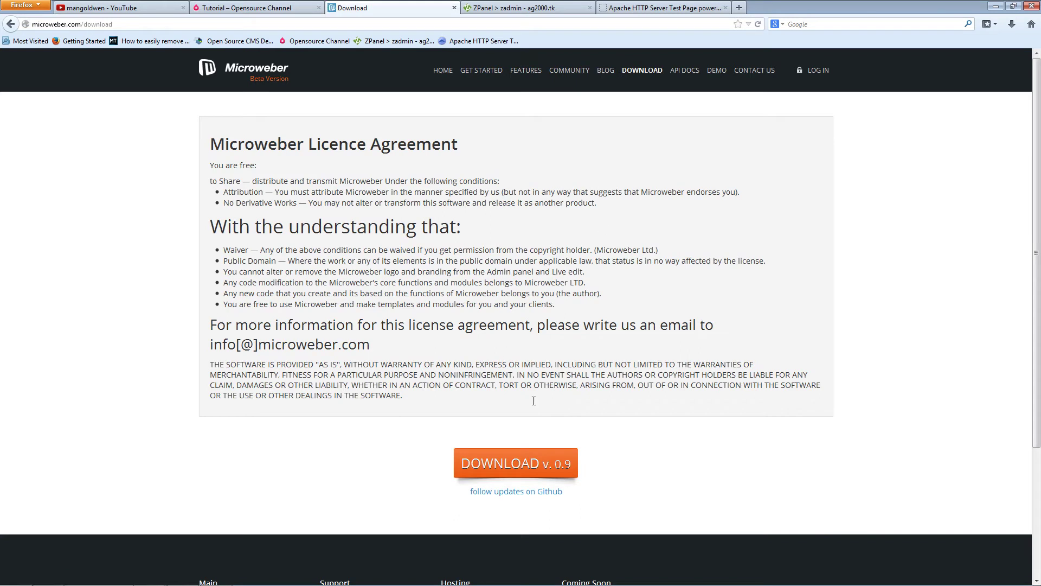
{"action": "left_click", "coordinate": [544, 463]}
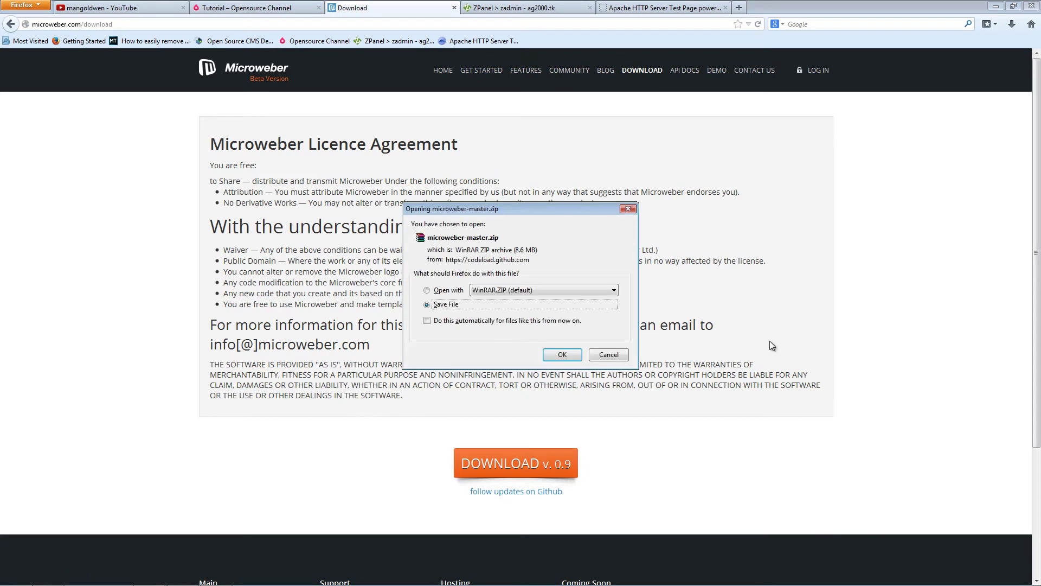
{"action": "left_click", "coordinate": [566, 356]}
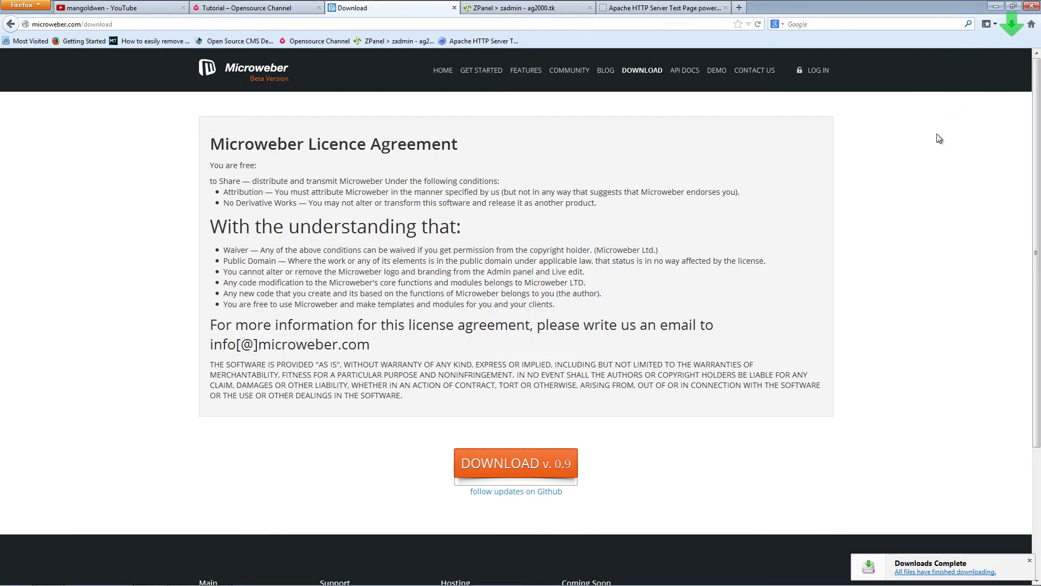
{"action": "left_click", "coordinate": [1012, 24]}
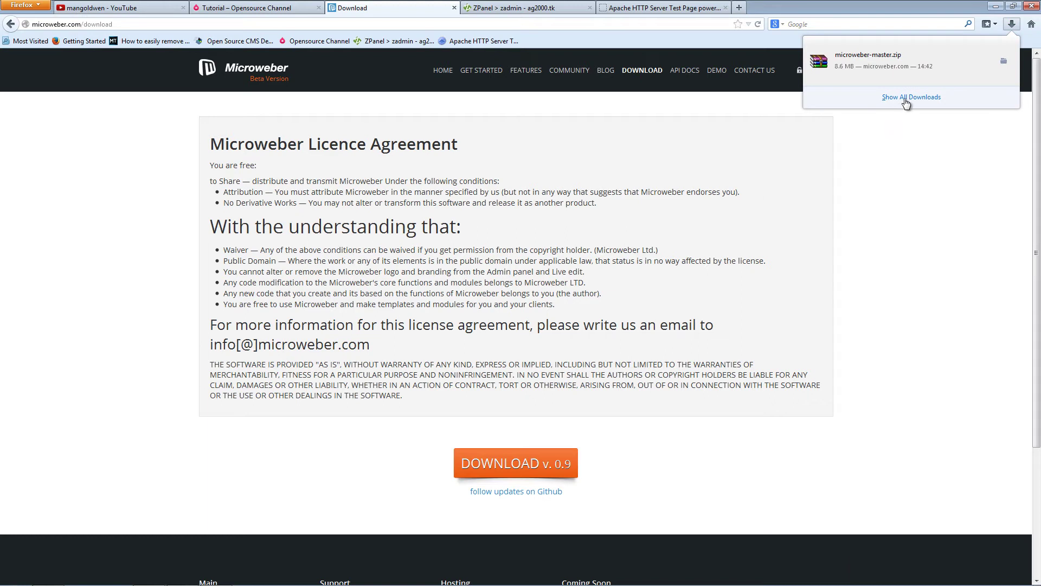
- Open the Downloads folder containing microweber-master.zip, close the downloads library, and minimize Firefox
{"action": "left_click", "coordinate": [909, 97]}
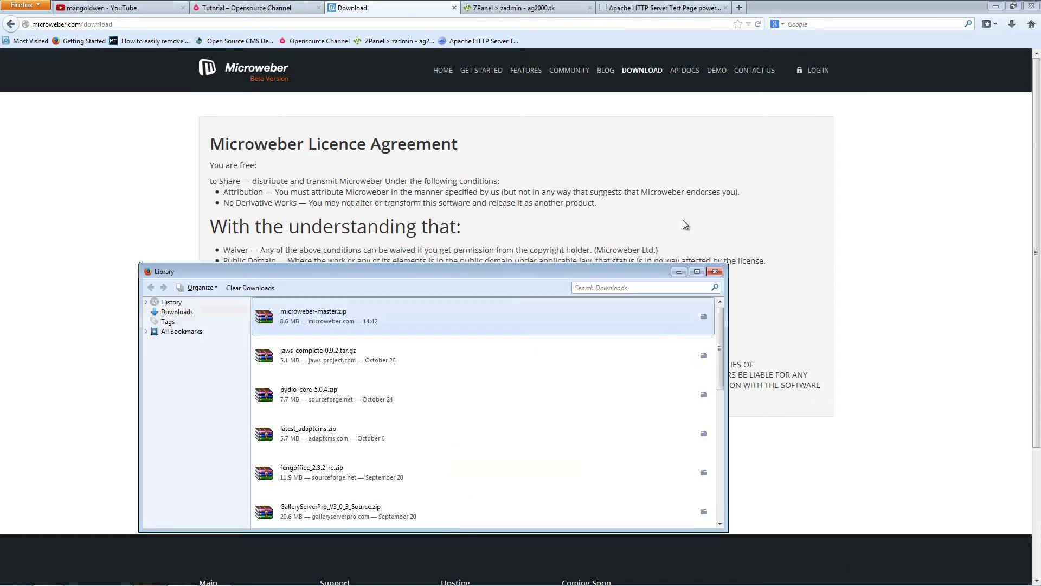
{"action": "right_click", "coordinate": [400, 329]}
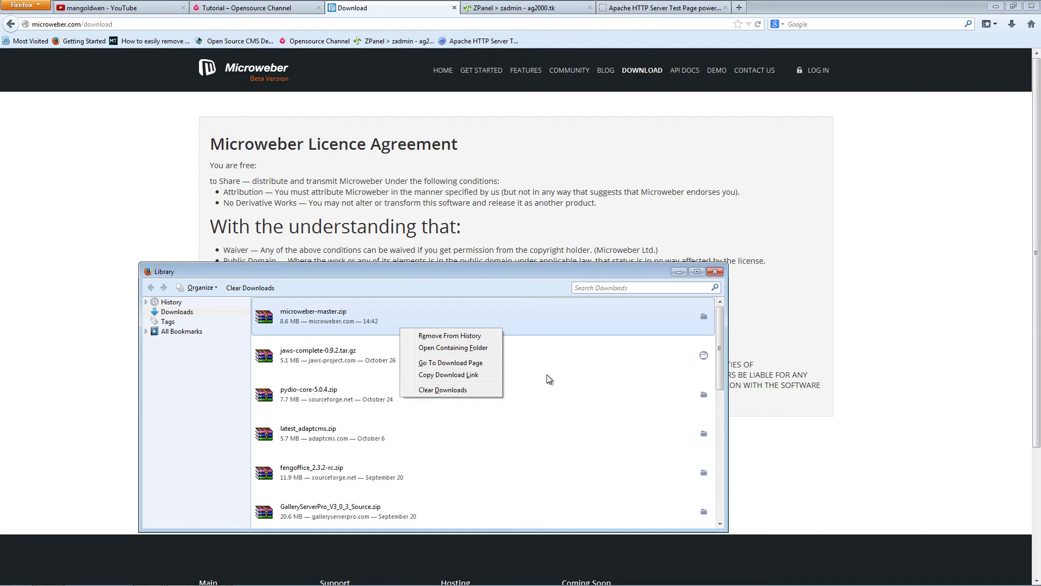
{"action": "left_click", "coordinate": [485, 349]}
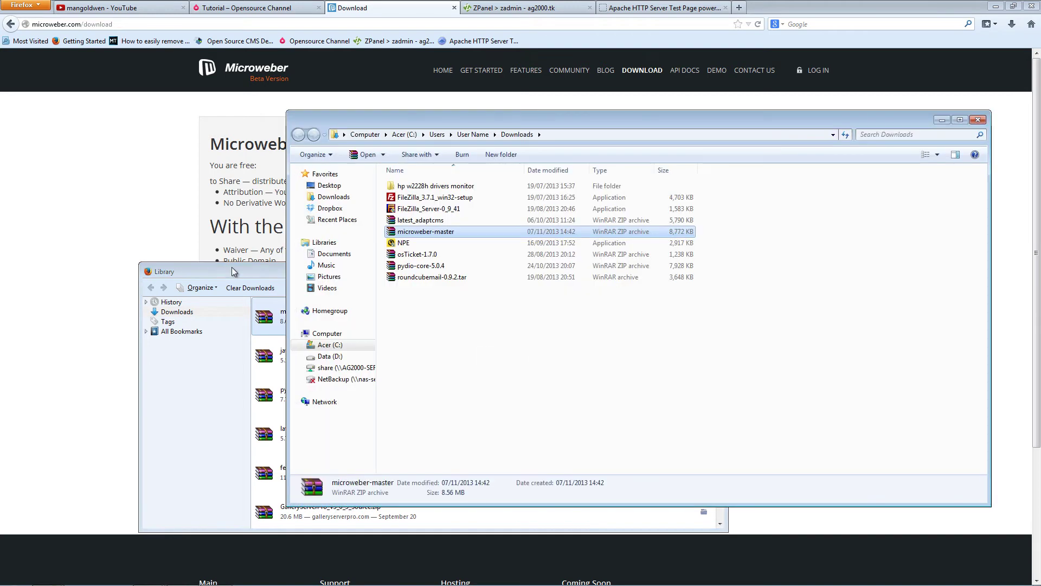
{"action": "left_click", "coordinate": [232, 274]}
{"action": "left_click", "coordinate": [717, 272]}
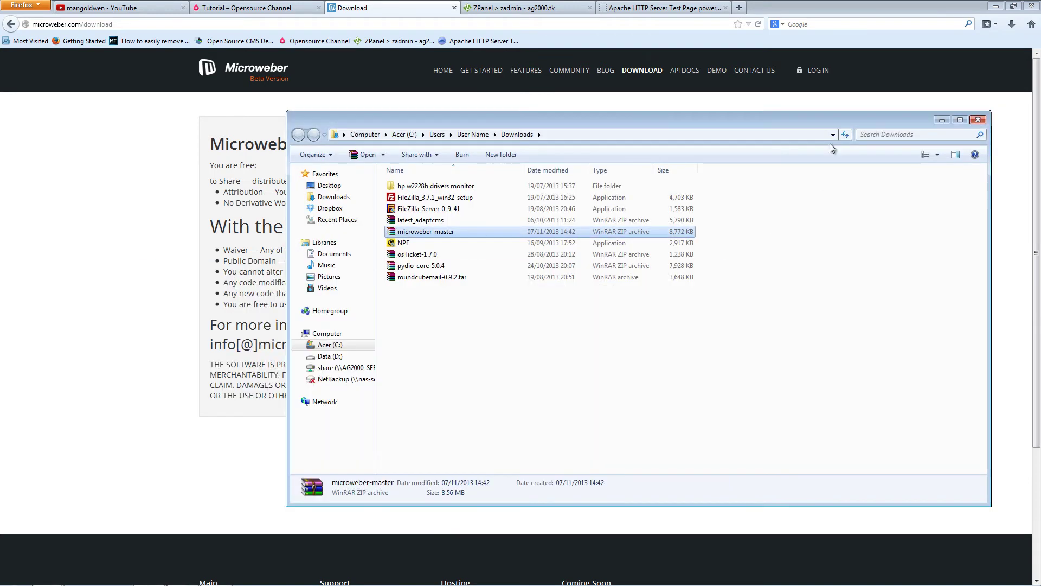
{"action": "left_click", "coordinate": [996, 7]}
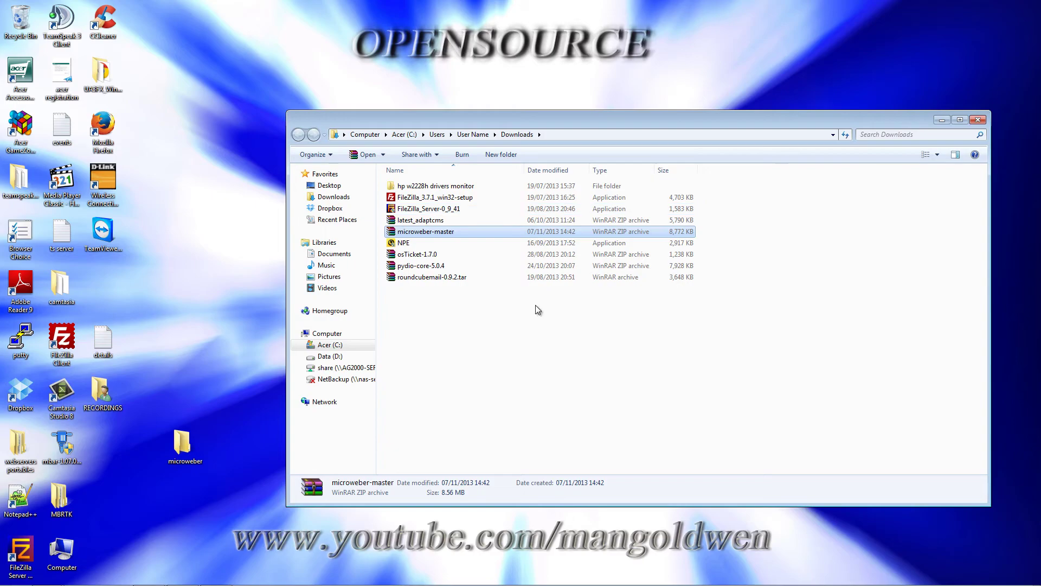
- Extract the microweber-master folder from the archive onto the desktop with WinRAR
{"action": "double_click", "coordinate": [442, 232]}
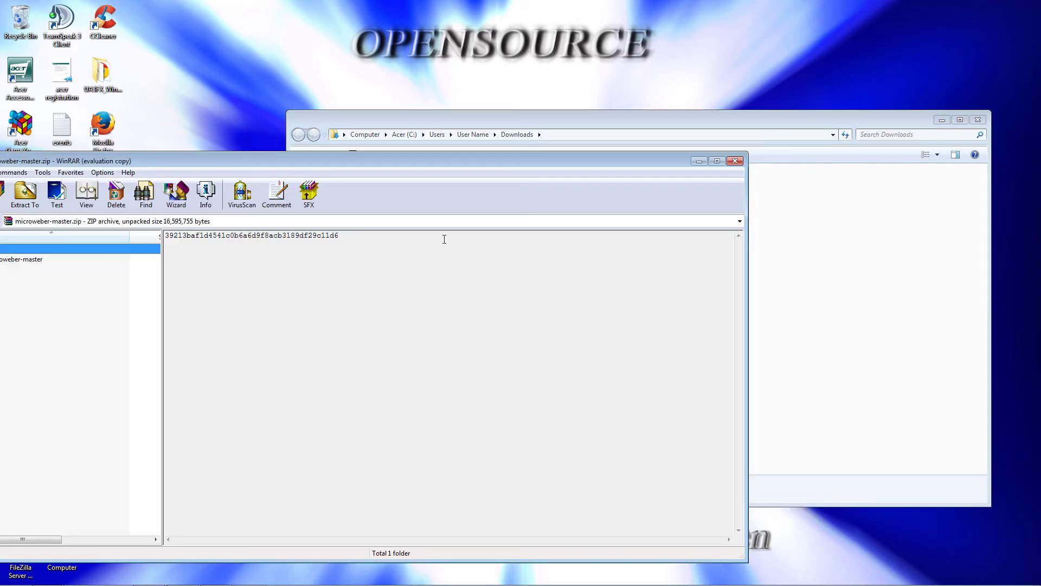
{"action": "left_click_drag", "start_coordinate": [225, 162], "coordinate": [541, 138]}
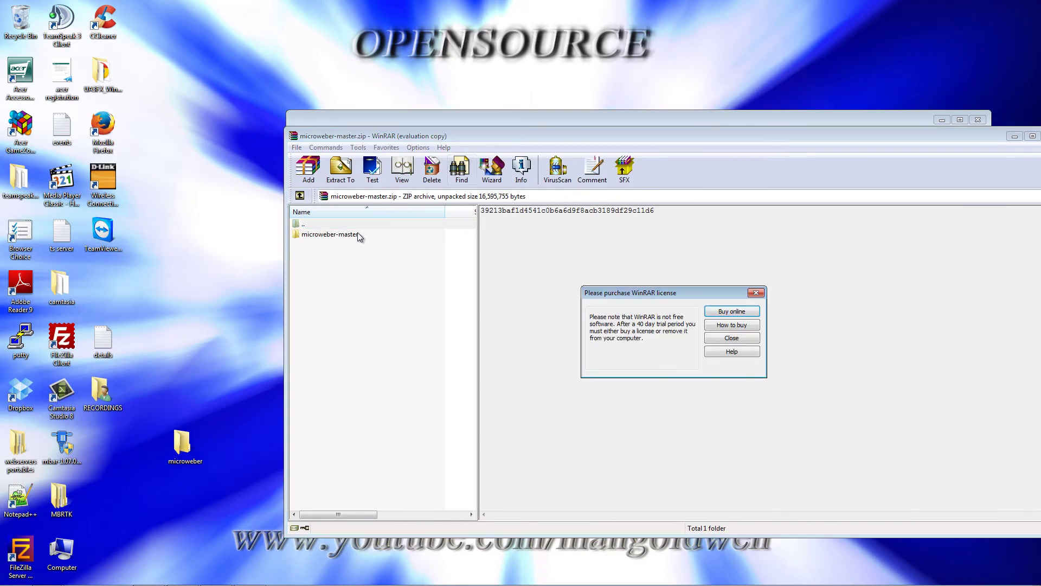
{"action": "left_click", "coordinate": [758, 293]}
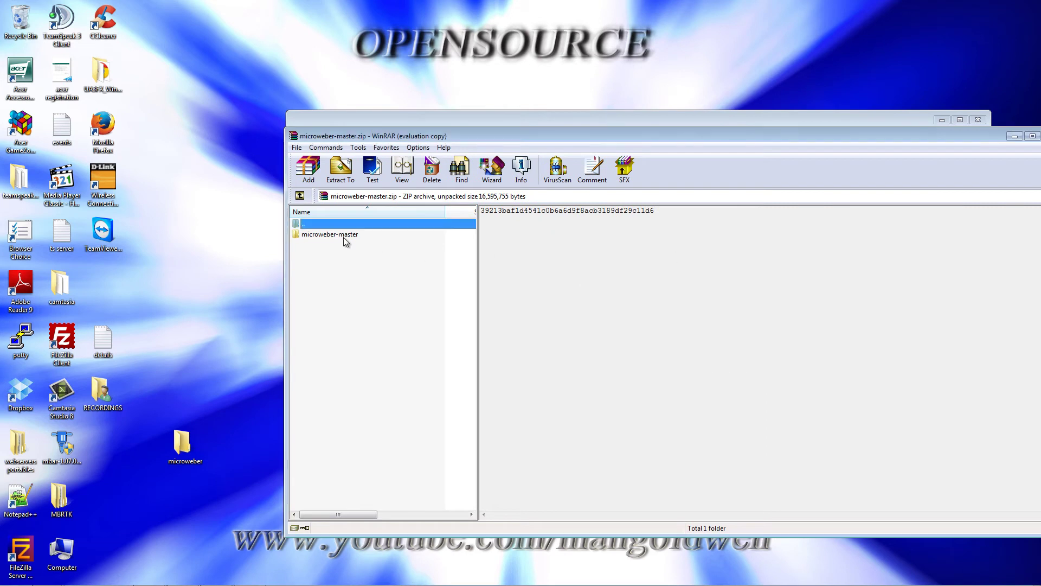
{"action": "left_click_drag", "start_coordinate": [345, 236], "coordinate": [219, 349]}
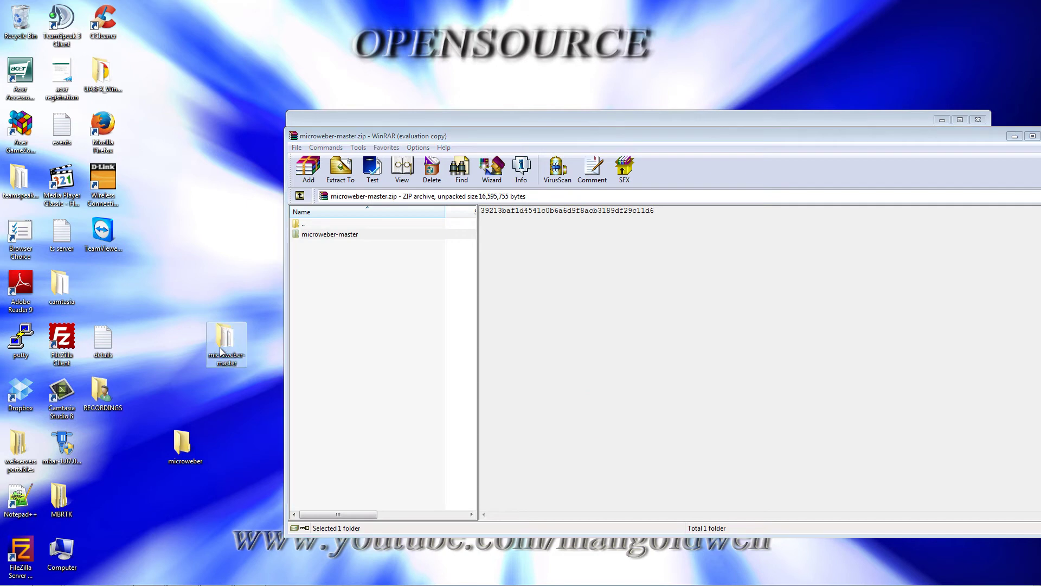
{"action": "left_click_drag", "start_coordinate": [935, 135], "coordinate": [681, 180]}
{"action": "left_click", "coordinate": [795, 179]}
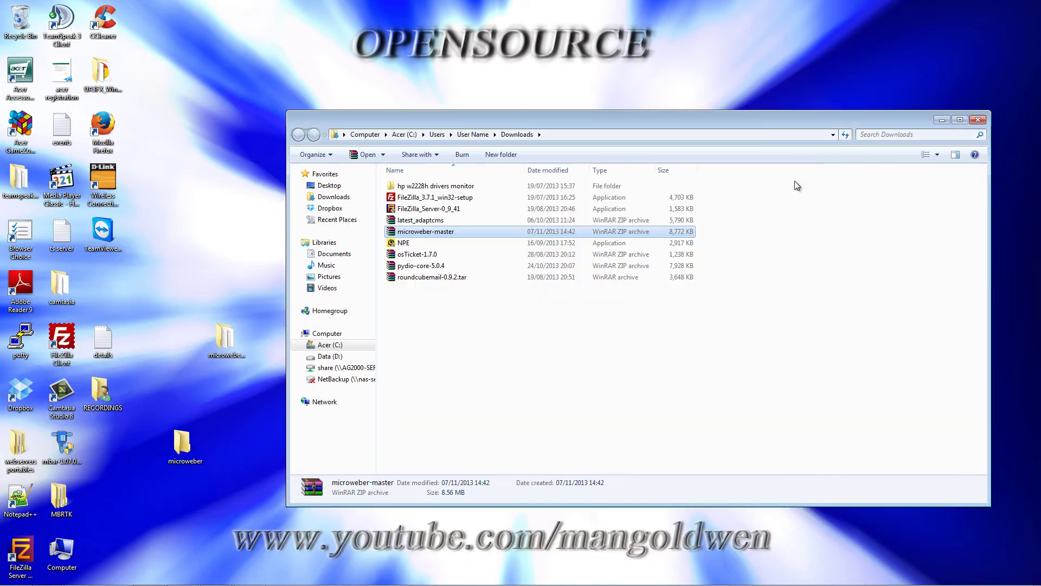
- Delete the microweber-master and latest_adaptcms archives from Downloads
{"action": "left_click", "coordinate": [448, 232]}
{"action": "key", "text": "shift+Up"}
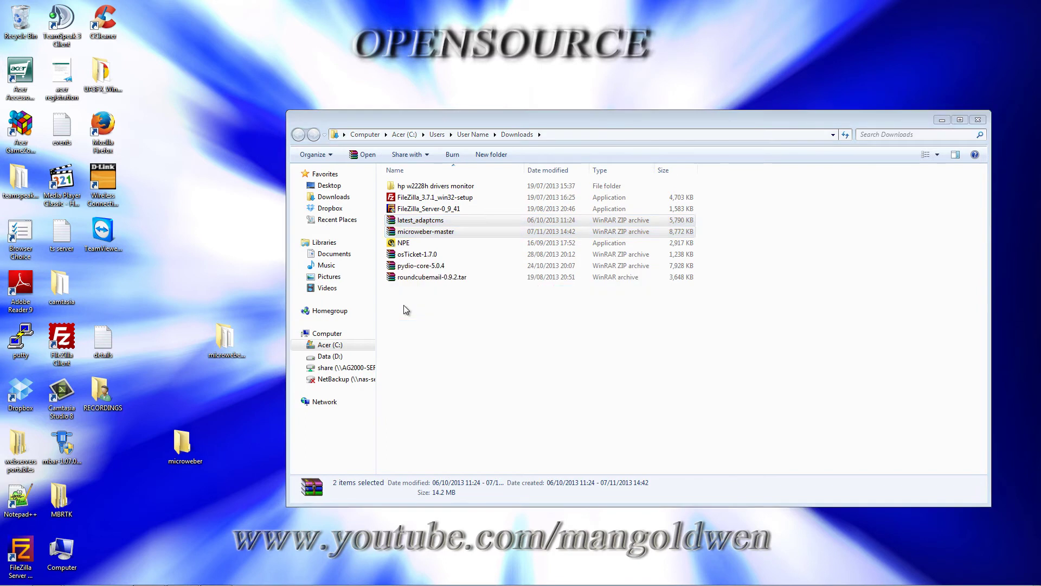
{"action": "key", "text": "Delete"}
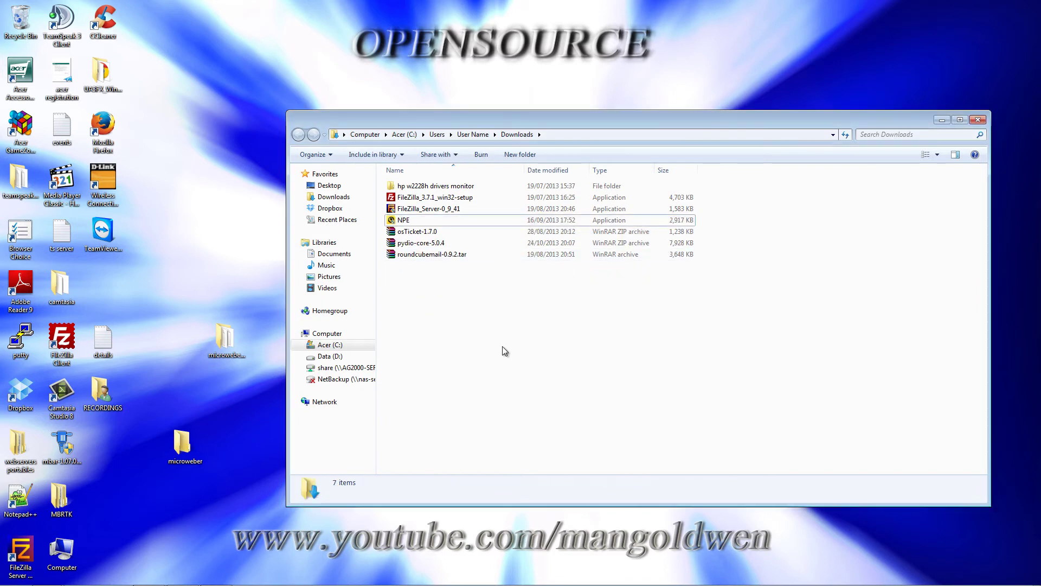
- Close the Downloads folder, dismiss FileZilla's update check, and bring Firefox back to the front
{"action": "left_click", "coordinate": [979, 120]}
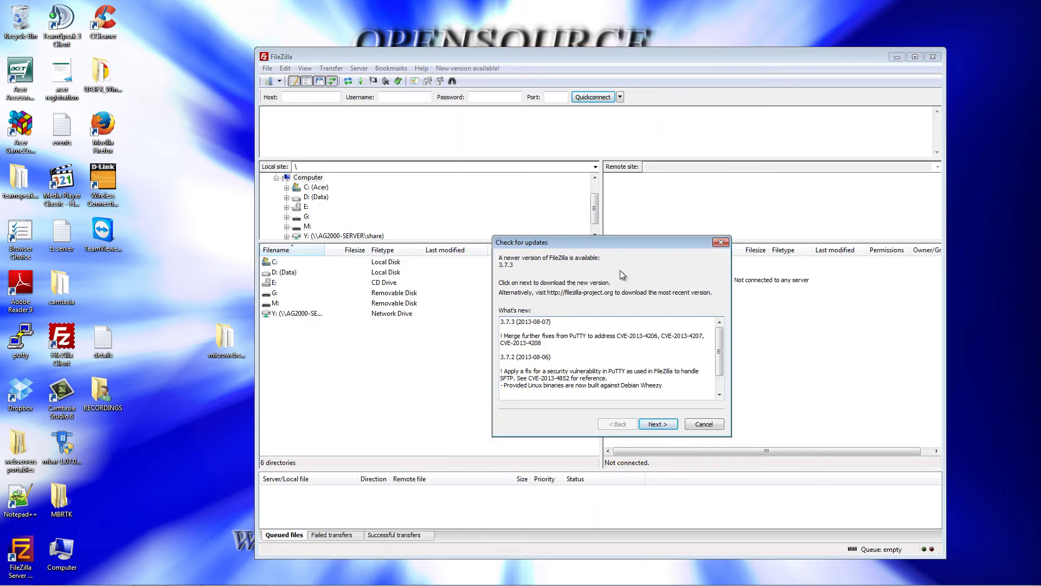
{"action": "left_click", "coordinate": [720, 242]}
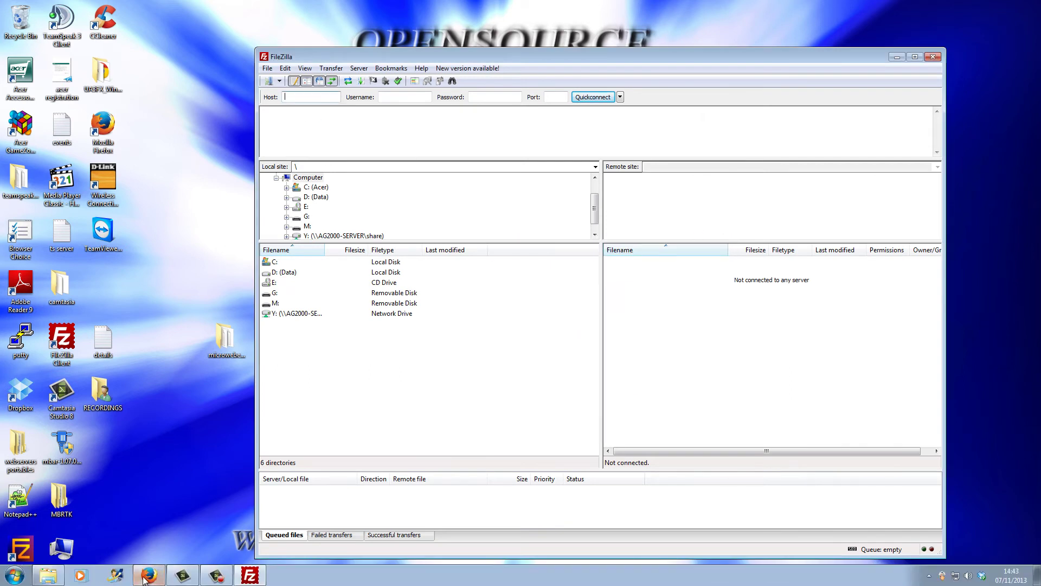
{"action": "left_click", "coordinate": [148, 579]}
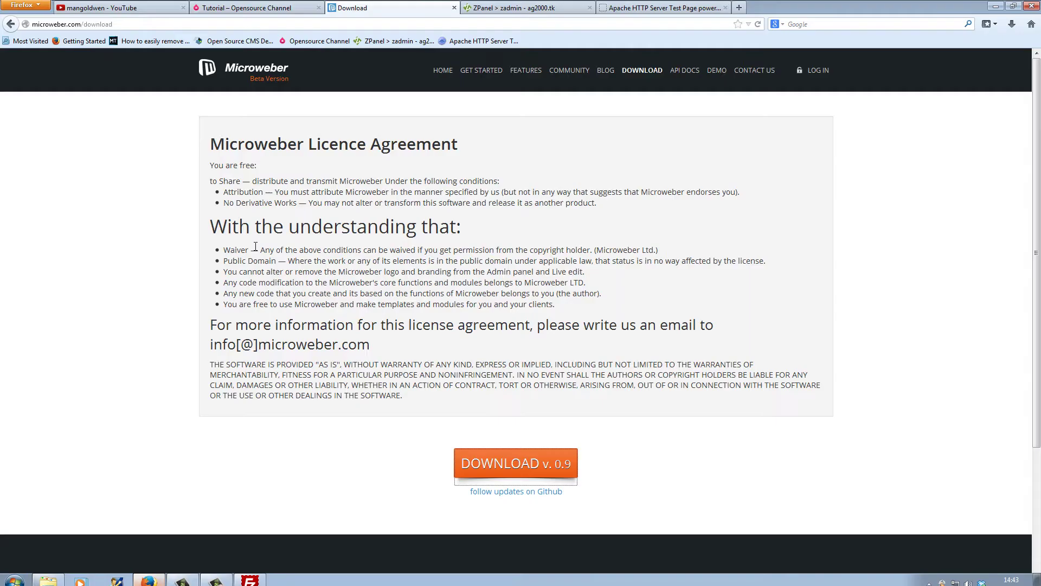
- Glance at the ZPanel dashboard, then copy the ag-server.tk address from the Apache test page
{"action": "left_click", "coordinate": [509, 8]}
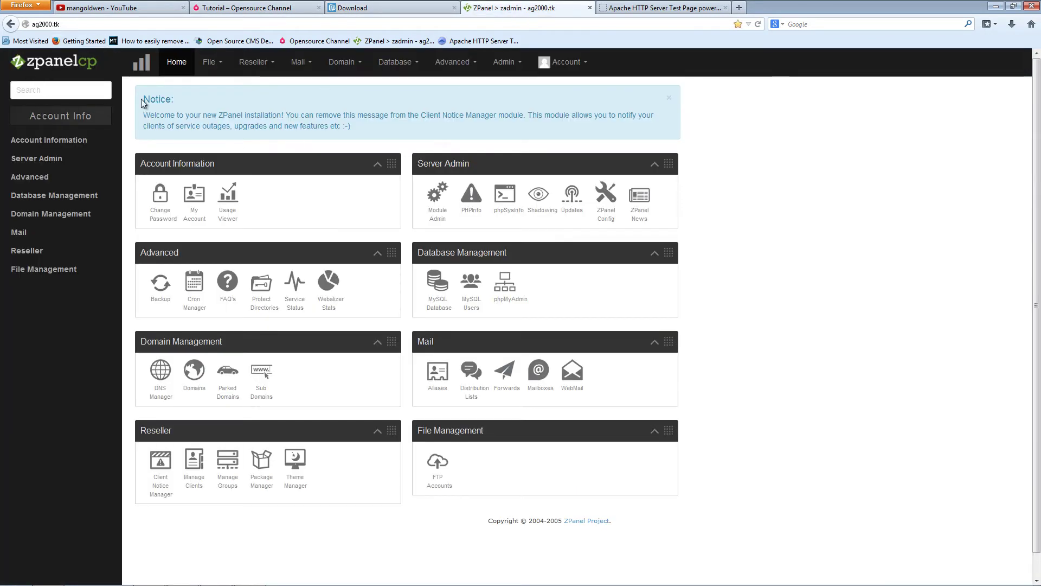
{"action": "left_click", "coordinate": [636, 11]}
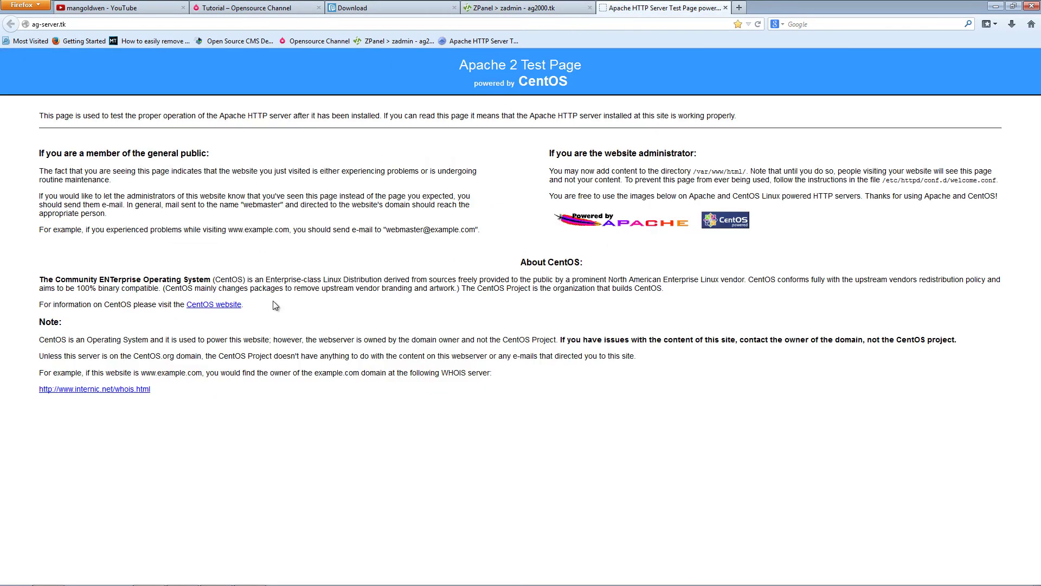
{"action": "left_click_drag", "start_coordinate": [72, 24], "coordinate": [31, 24]}
{"action": "right_click", "coordinate": [43, 25]}
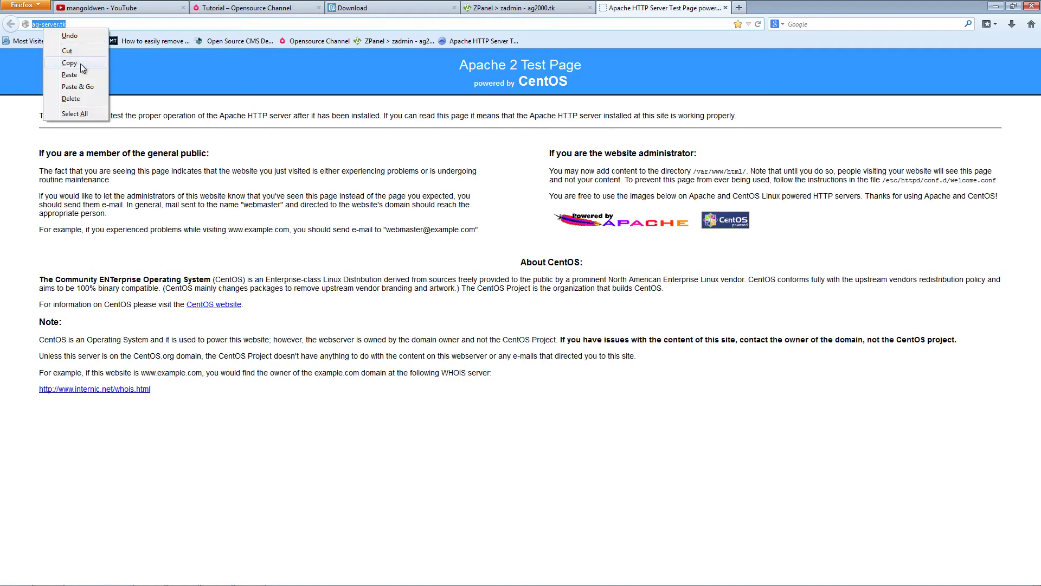
{"action": "left_click", "coordinate": [81, 66]}
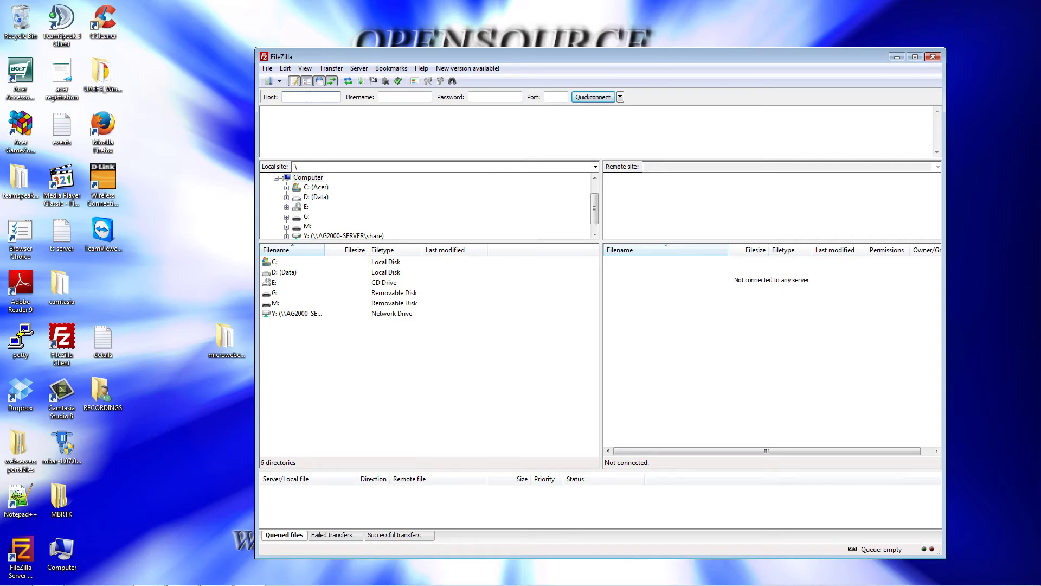
{"action": "right_click", "coordinate": [309, 96]}
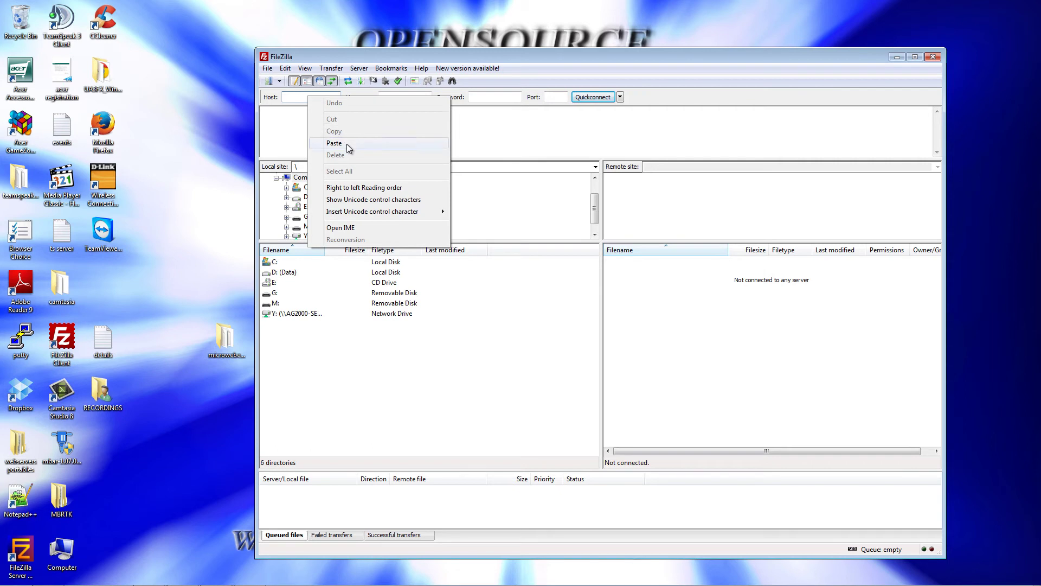
{"action": "left_click", "coordinate": [346, 144]}
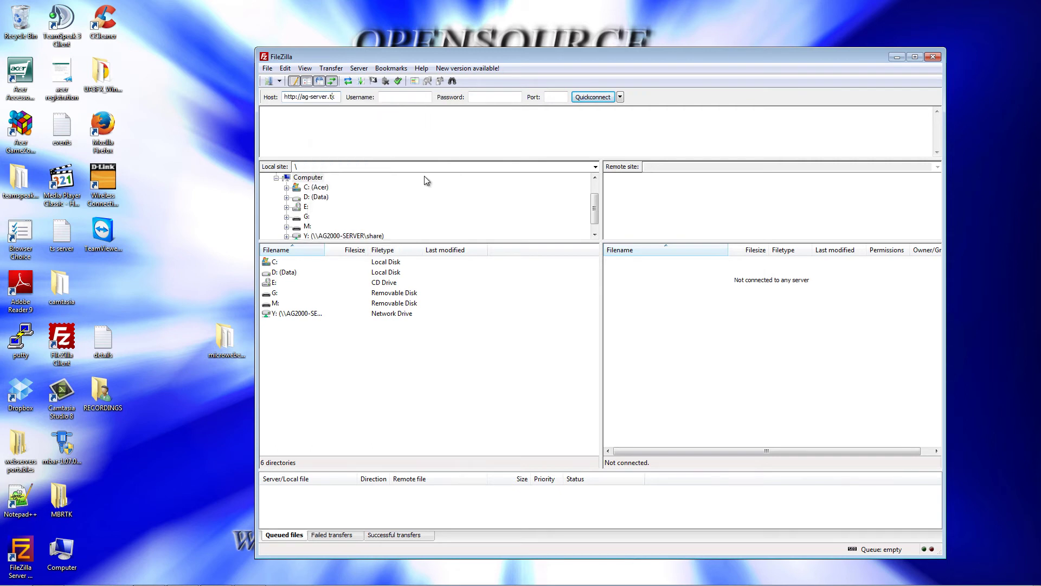
{"action": "key", "text": "BackSpace"}
{"action": "key", "text": "BackSpace"}
{"action": "key", "text": "BackSpace"}
{"action": "key", "text": "BackSpace"}
{"action": "key", "text": "BackSpace"}
{"action": "key", "text": "BackSpace"}
{"action": "key", "text": "BackSpace"}
{"action": "key", "text": "Tab"}
{"action": "type", "text": "zadmin"}
{"action": "key", "text": "Tab"}
{"action": "type", "text": "••"}
{"action": "key", "text": "Return"}
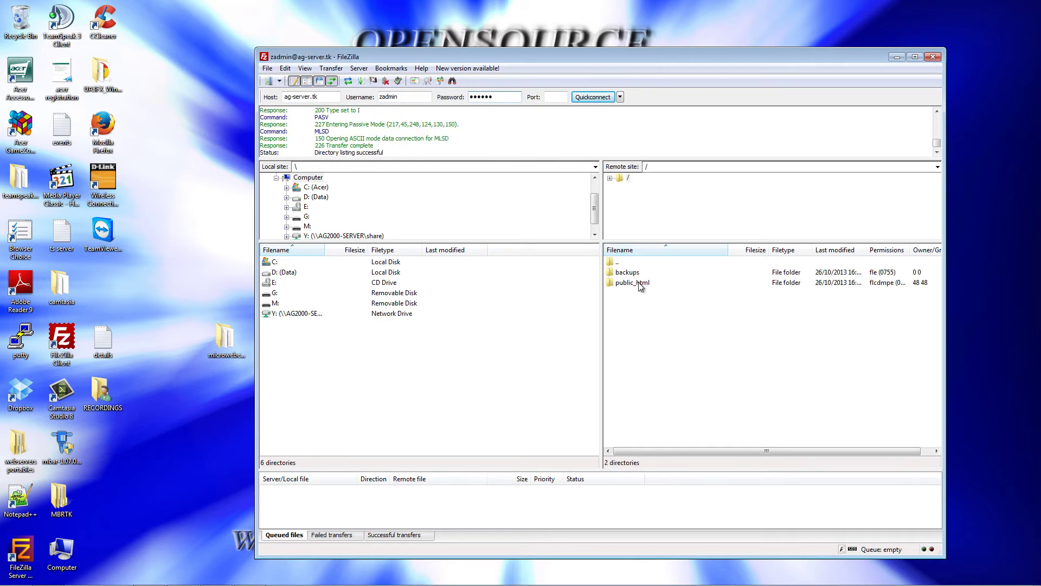
- Open the remote /public_html/ag-server_tk folder
{"action": "left_click", "coordinate": [639, 283]}
{"action": "double_click", "coordinate": [640, 283]}
{"action": "double_click", "coordinate": [646, 272]}
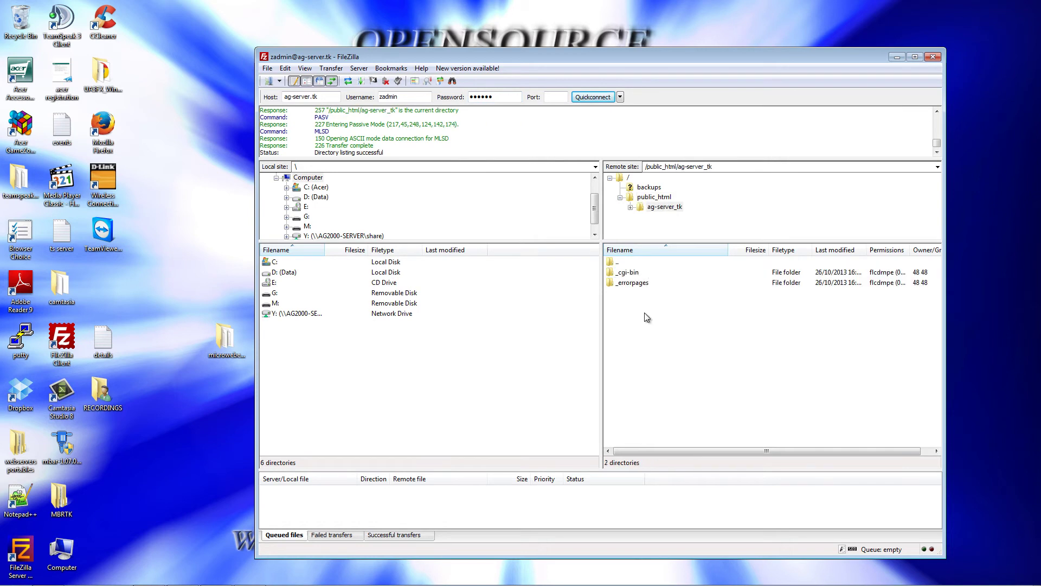
- Upload all files from the desktop microweber-master folder into the remote pane
{"action": "left_click_drag", "start_coordinate": [506, 56], "coordinate": [550, 35]}
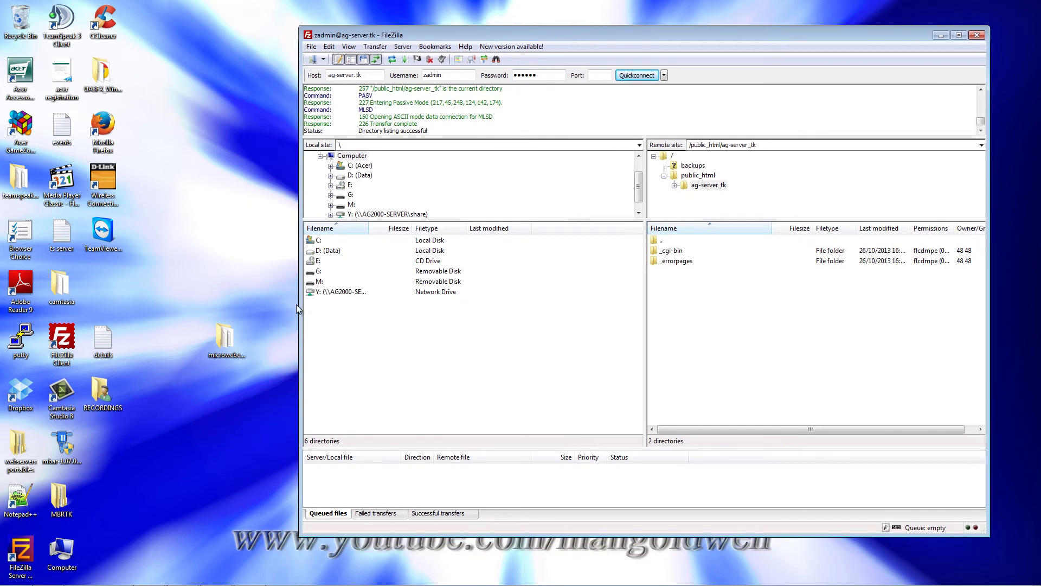
{"action": "left_click_drag", "start_coordinate": [228, 346], "coordinate": [186, 133]}
{"action": "left_click_drag", "start_coordinate": [372, 35], "coordinate": [422, 217]}
{"action": "left_click_drag", "start_coordinate": [292, 194], "coordinate": [187, 190]}
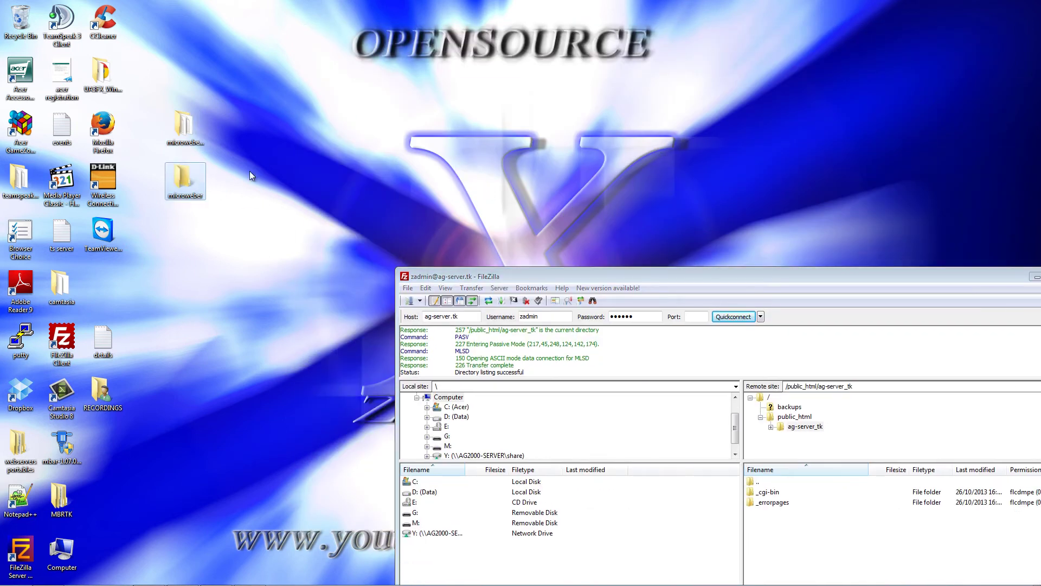
{"action": "left_click", "coordinate": [196, 129]}
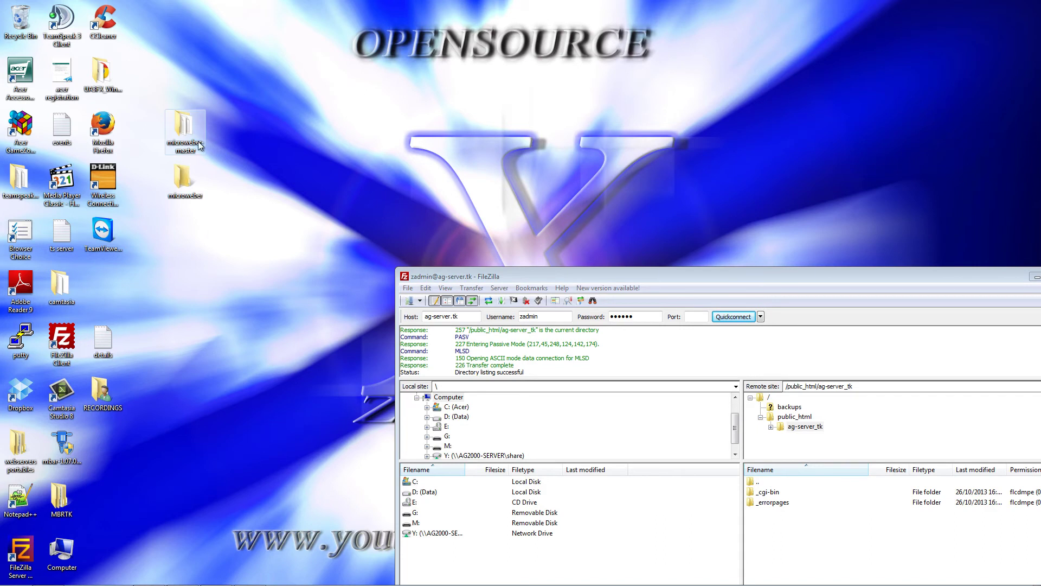
{"action": "double_click", "coordinate": [185, 127]}
{"action": "left_click_drag", "start_coordinate": [505, 138], "coordinate": [309, 44]}
{"action": "left_click_drag", "start_coordinate": [321, 267], "coordinate": [820, 552]}
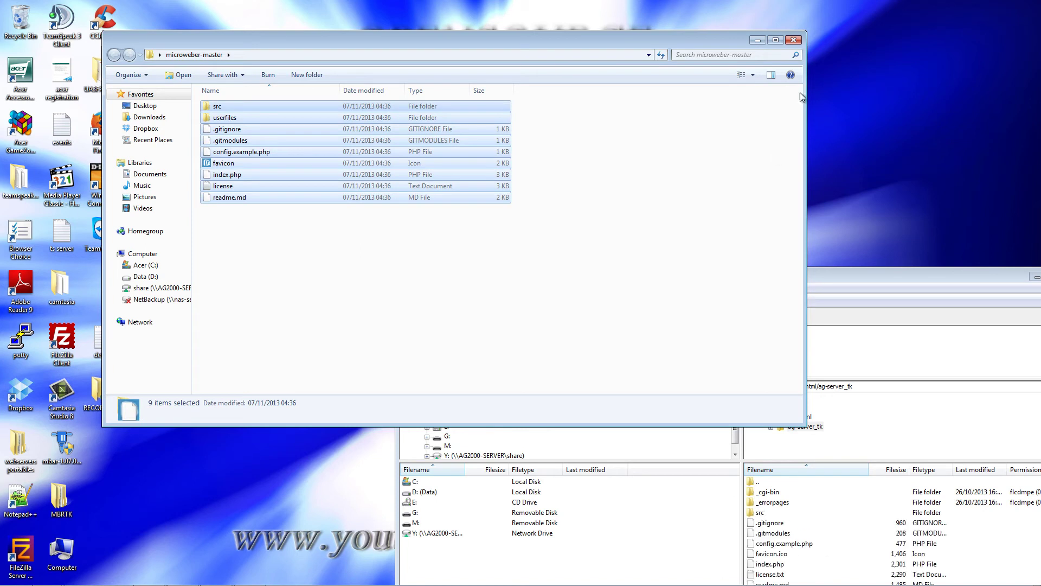
{"action": "left_click", "coordinate": [794, 41]}
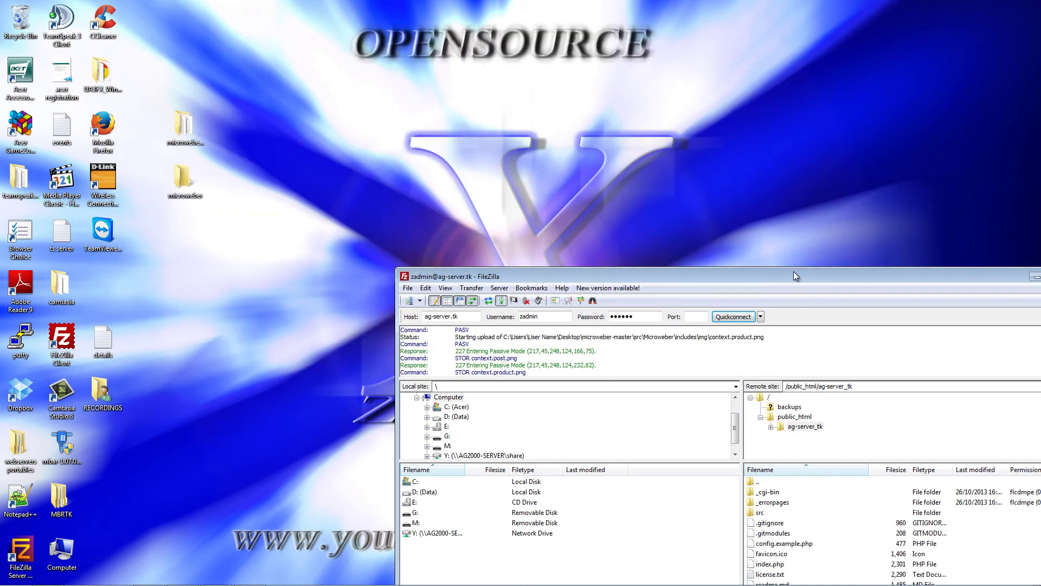
{"action": "left_click_drag", "start_coordinate": [792, 276], "coordinate": [630, 60]}
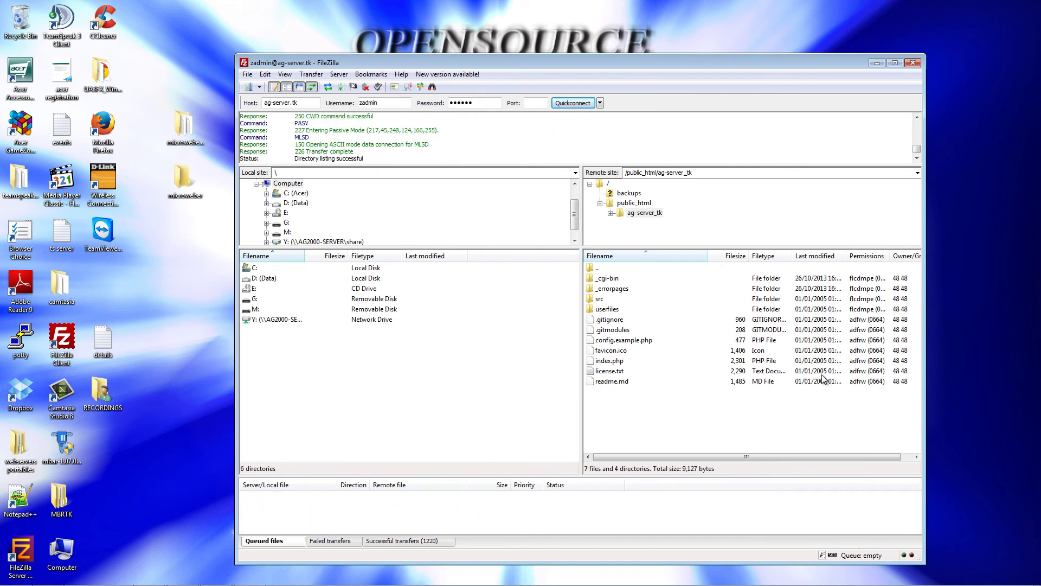
- Disconnect and close FileZilla, then reload ag-server.tk in Firefox to reach Microweber setup
{"action": "left_click", "coordinate": [365, 87]}
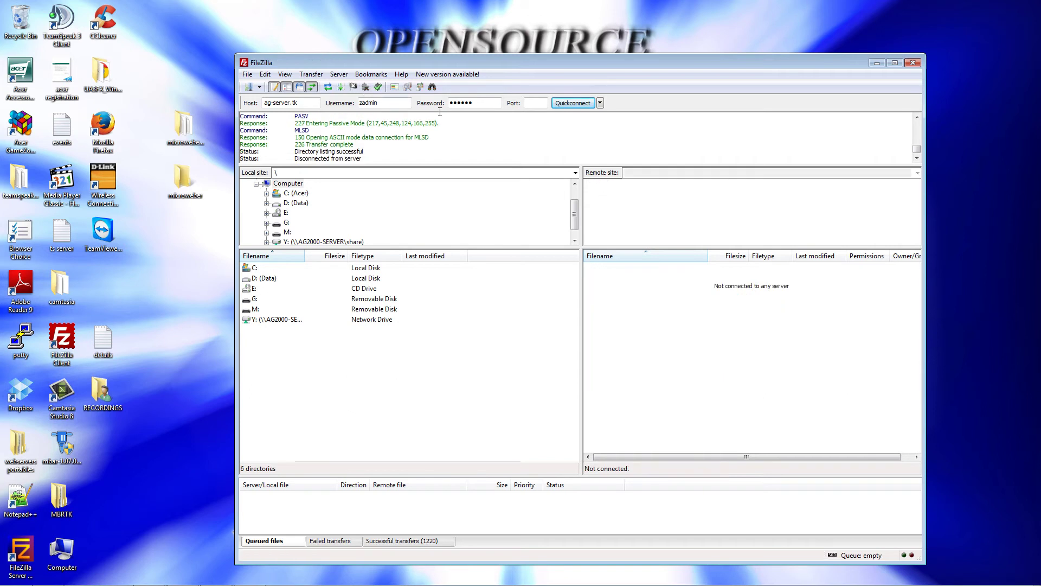
{"action": "left_click", "coordinate": [913, 63]}
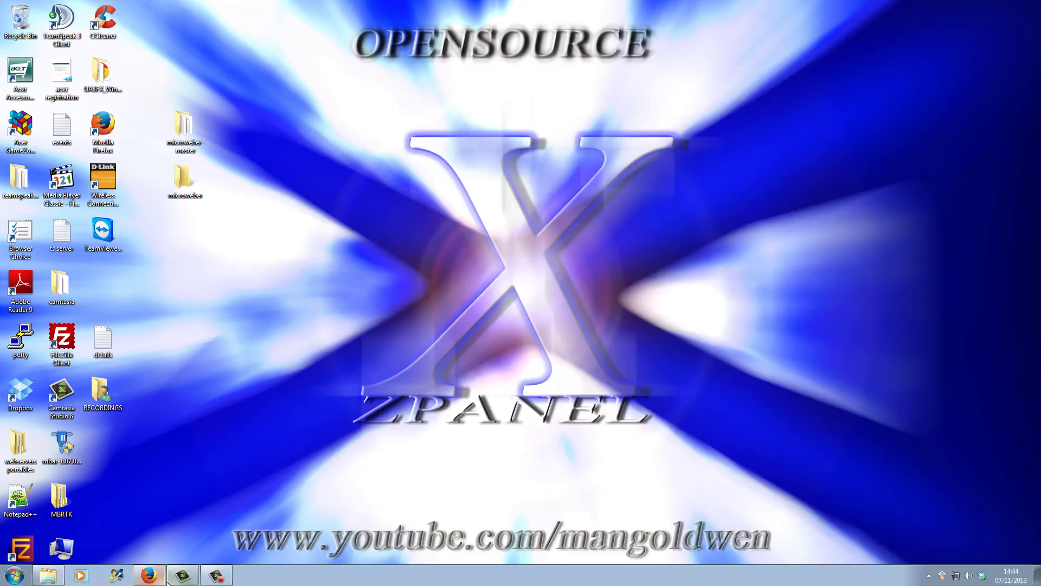
{"action": "left_click", "coordinate": [151, 582]}
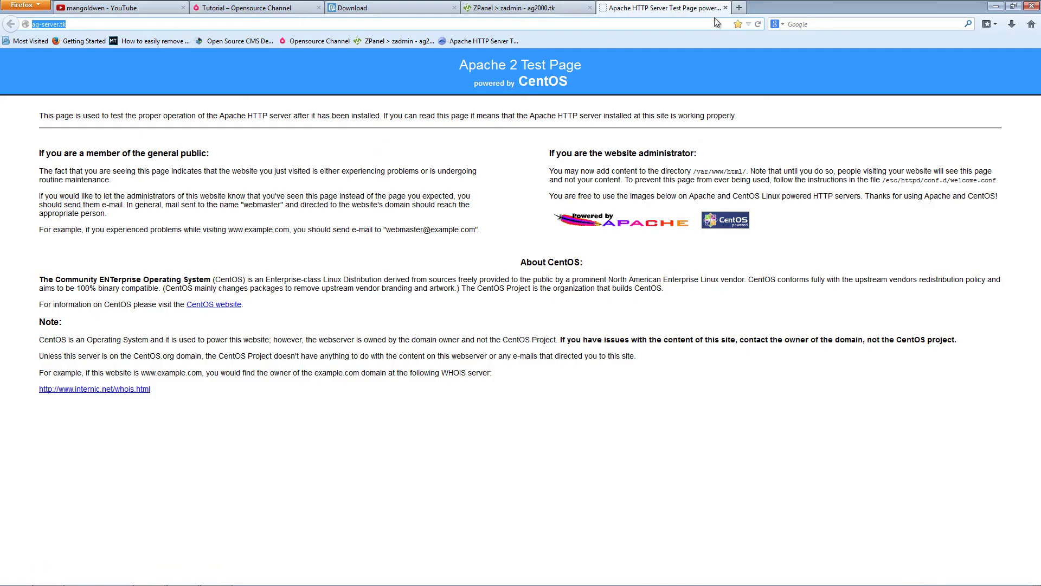
{"action": "left_click", "coordinate": [757, 24]}
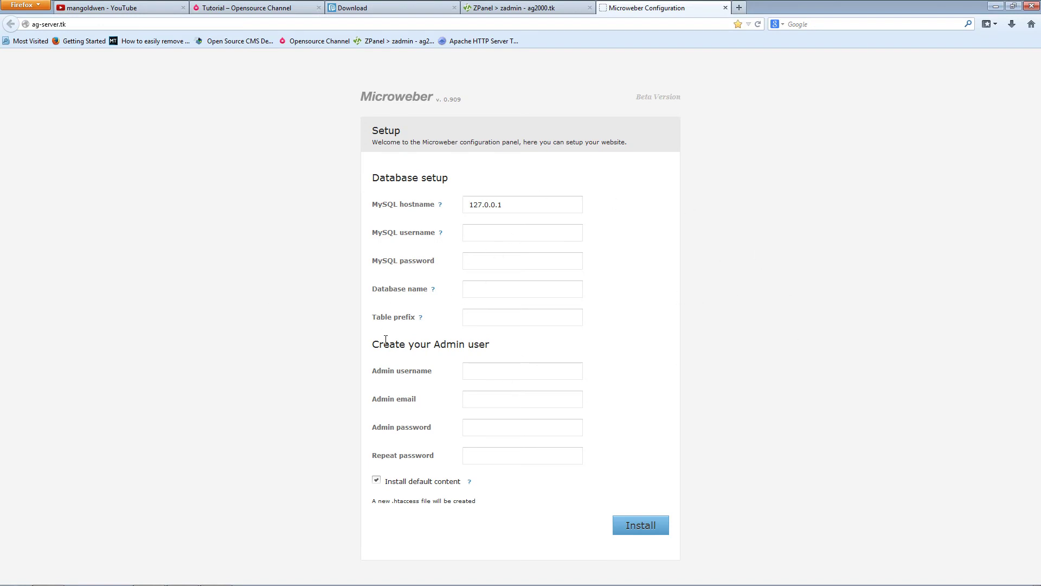
- Create a new MySQL database named micro in ZPanel, giving zadmin_micro
{"action": "left_click", "coordinate": [514, 9]}
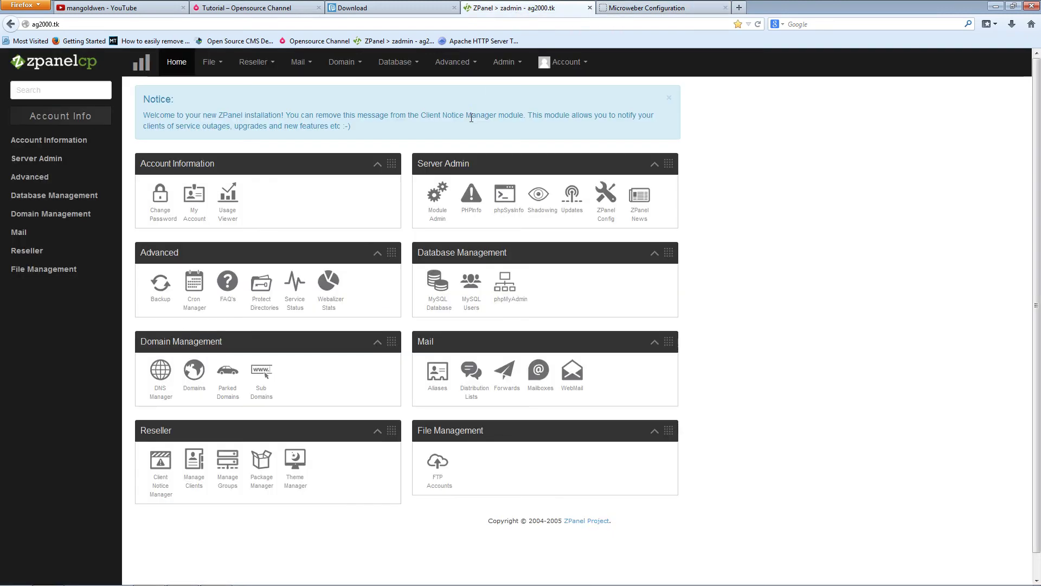
{"action": "left_click", "coordinate": [395, 62]}
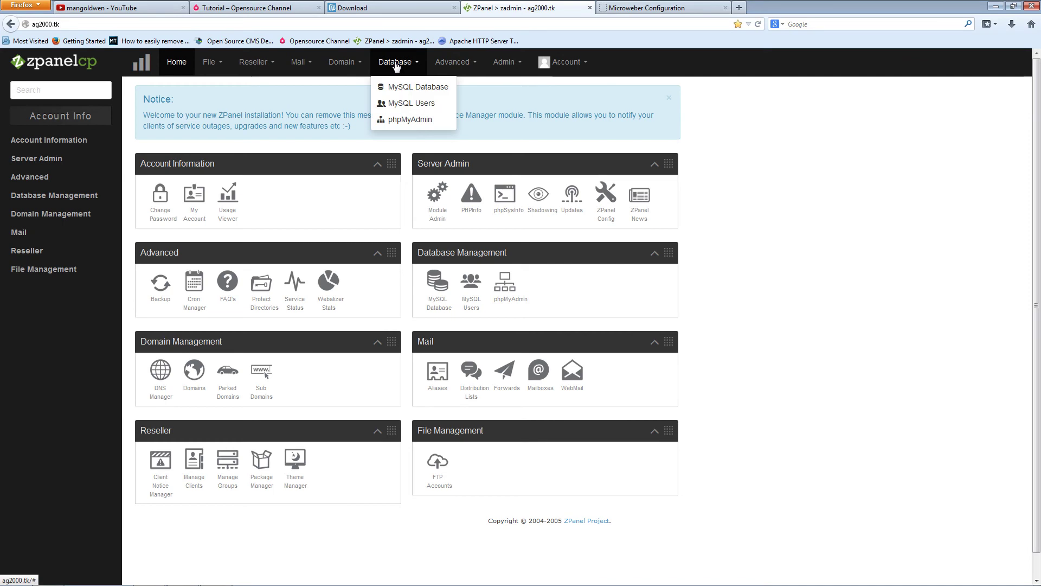
{"action": "left_click", "coordinate": [411, 85]}
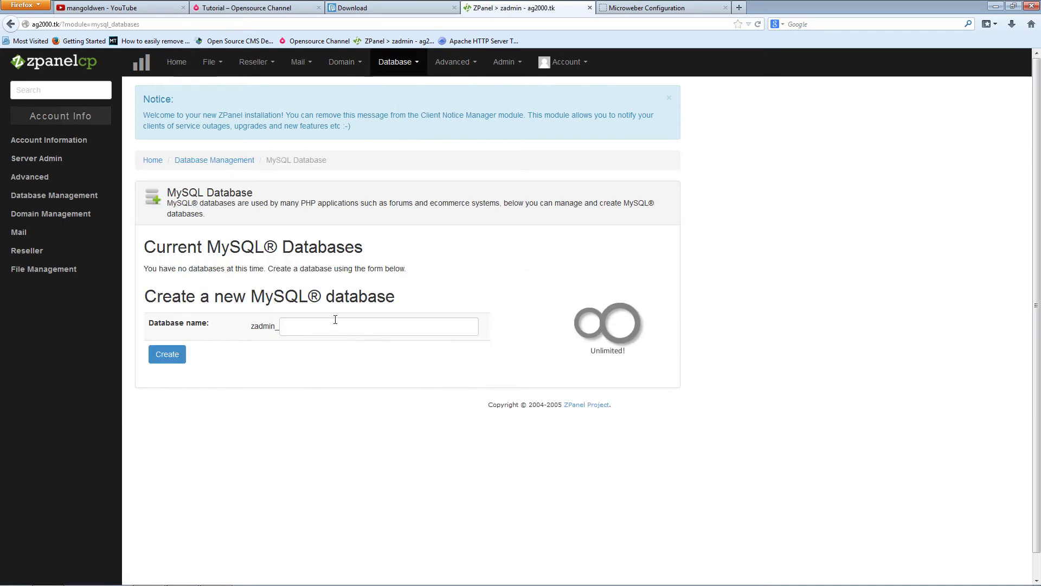
{"action": "left_click", "coordinate": [334, 323]}
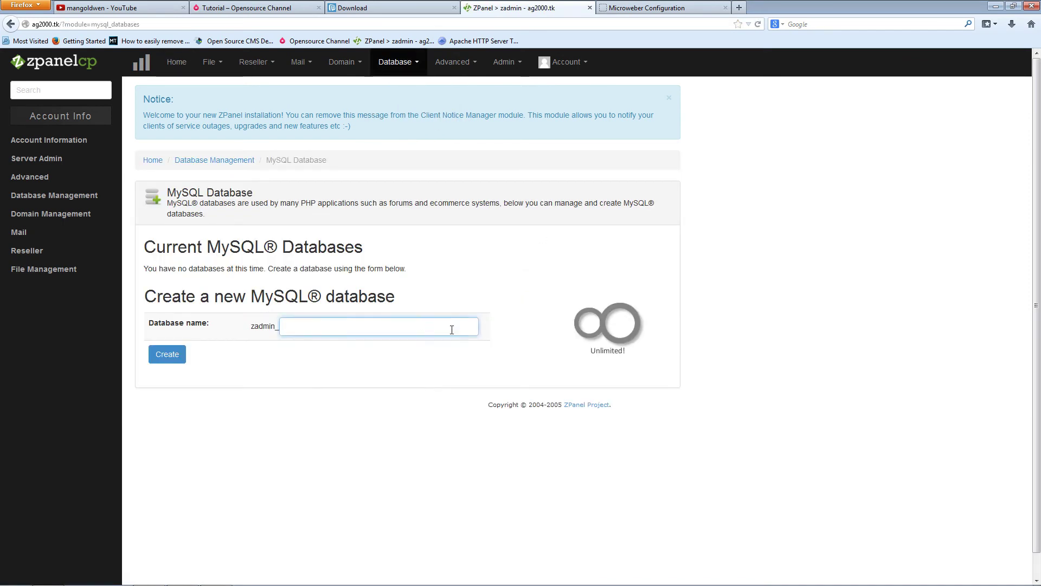
{"action": "type", "text": "micro"}
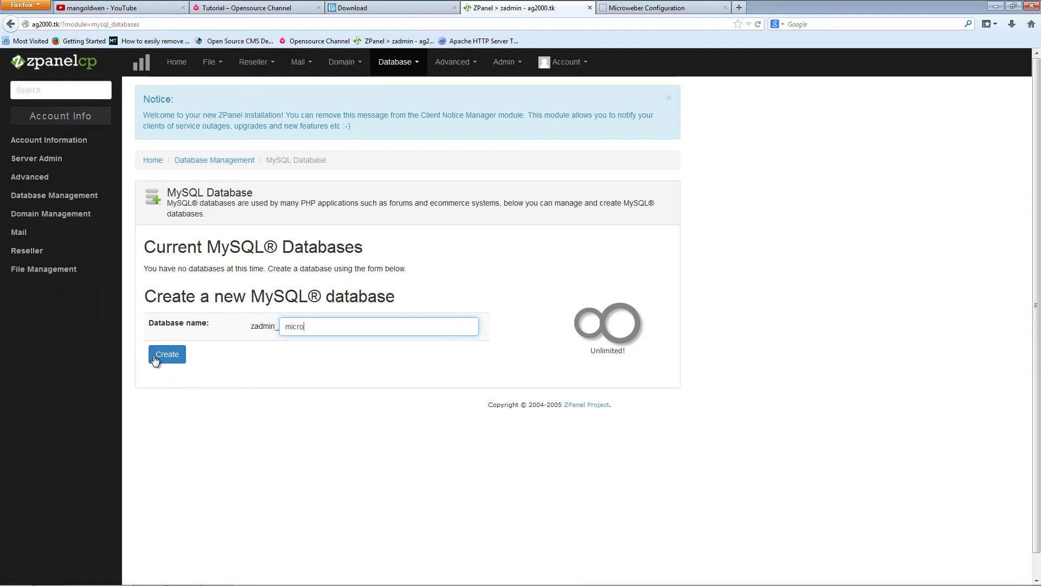
{"action": "left_click", "coordinate": [160, 358]}
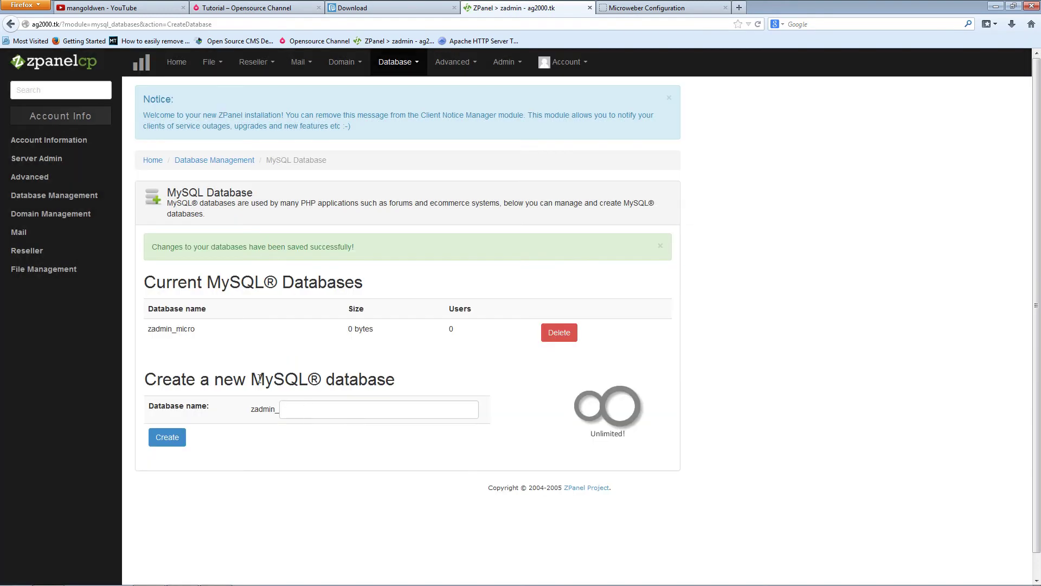
- Create MySQL user micro mapped to the zadmin_micro database
{"action": "left_click", "coordinate": [395, 62]}
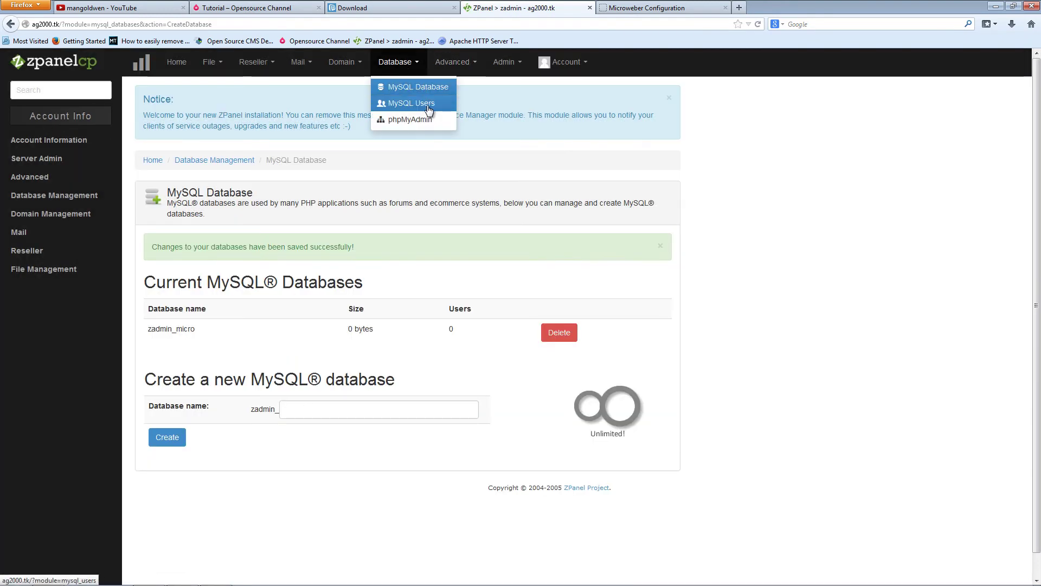
{"action": "left_click", "coordinate": [404, 100]}
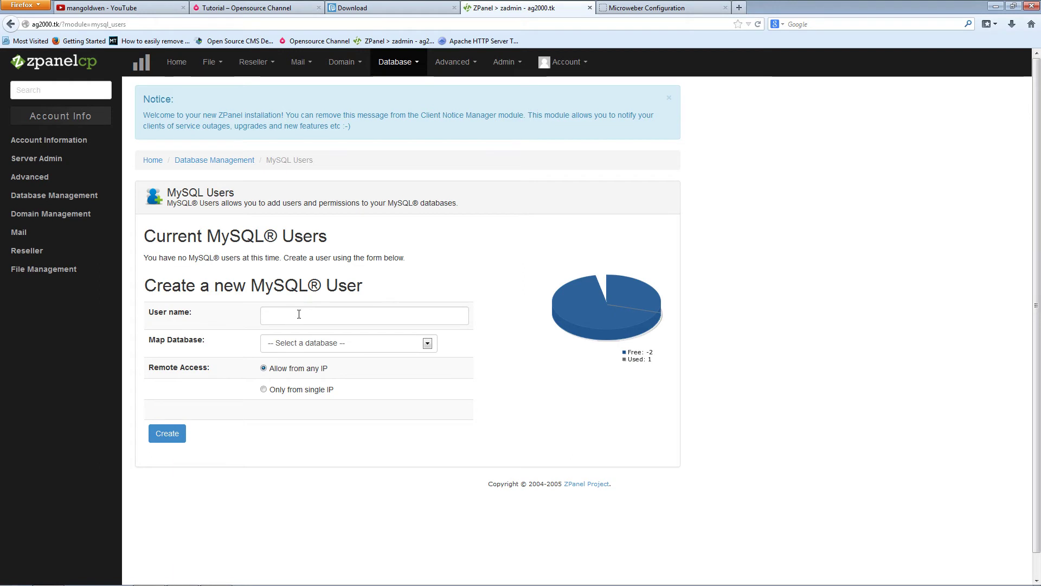
{"action": "left_click", "coordinate": [423, 316]}
{"action": "type", "text": "micro"}
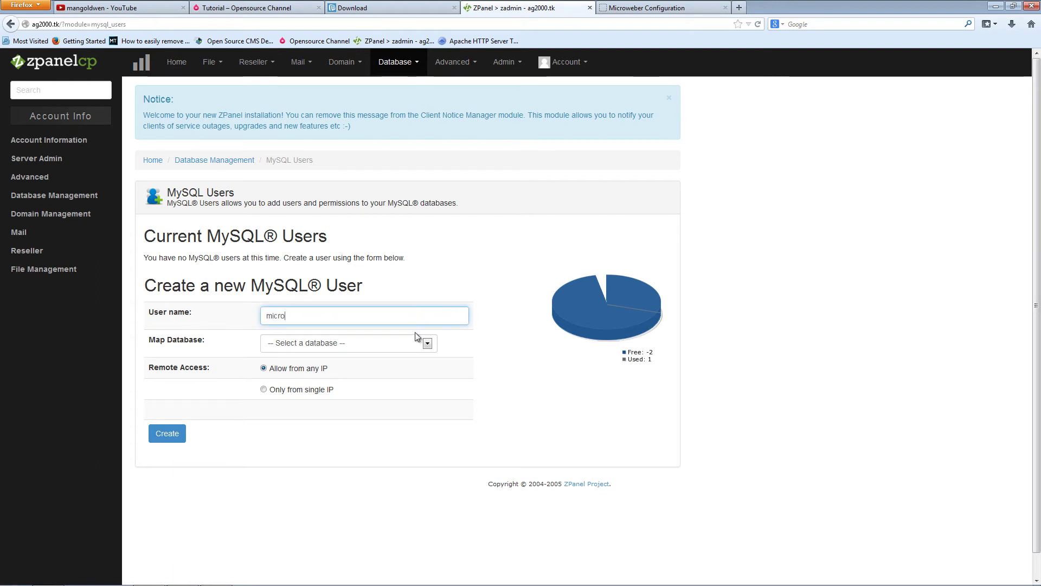
{"action": "left_click", "coordinate": [409, 342]}
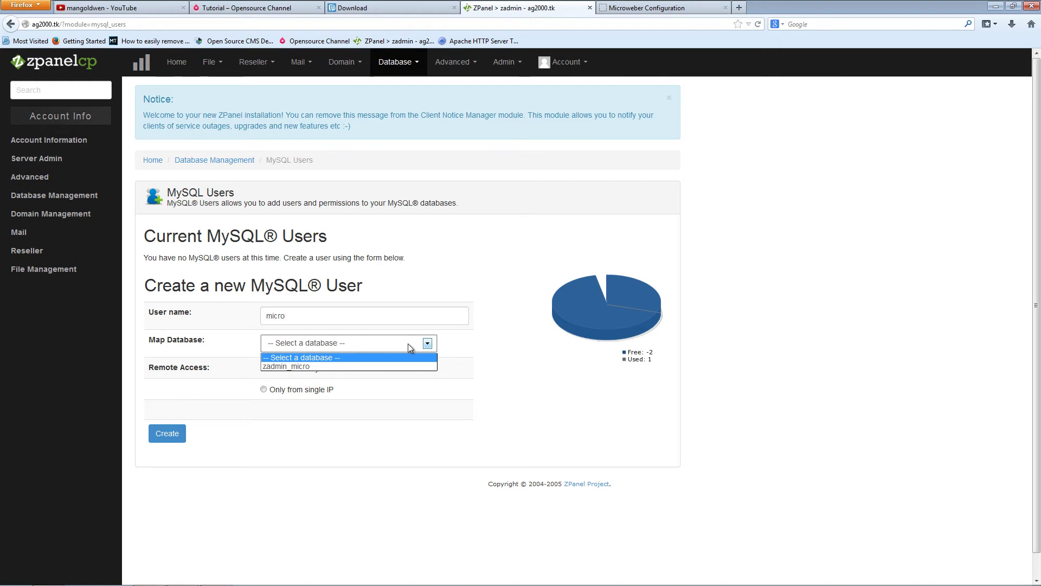
{"action": "left_click", "coordinate": [316, 372]}
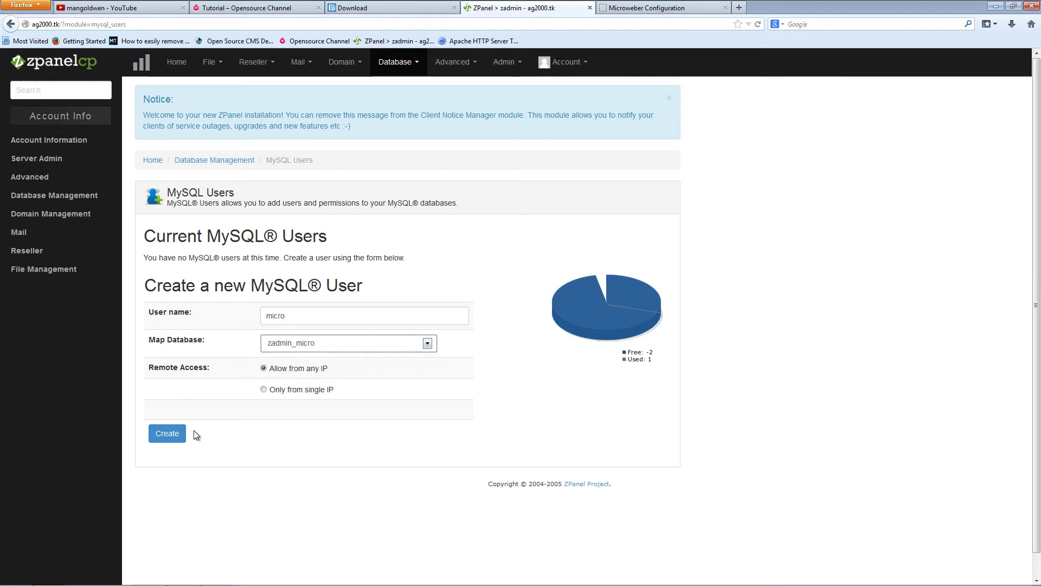
{"action": "left_click", "coordinate": [176, 437]}
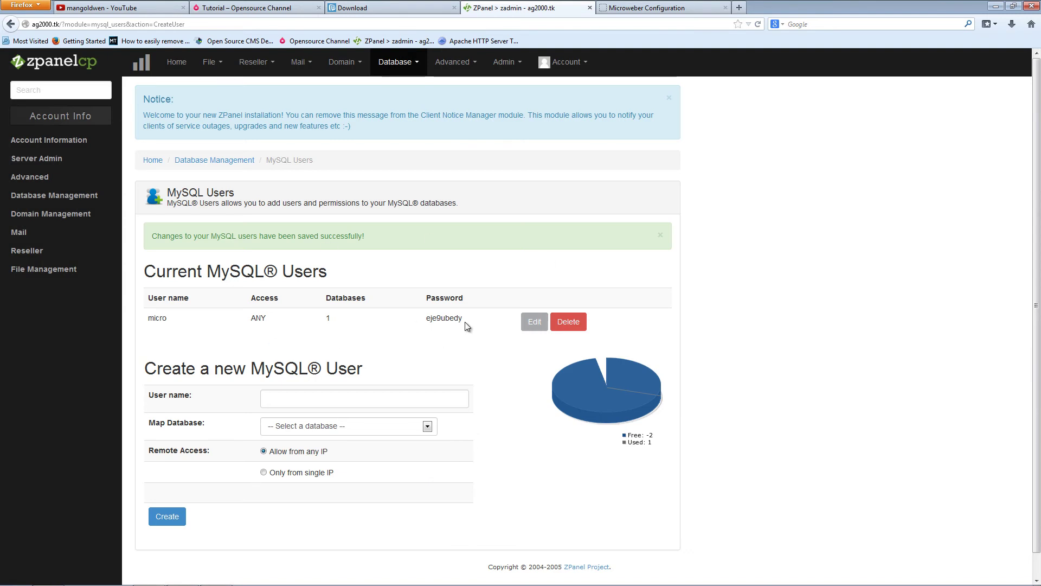
- Copy the generated password of MySQL user micro
{"action": "left_click_drag", "start_coordinate": [464, 320], "coordinate": [428, 321]}
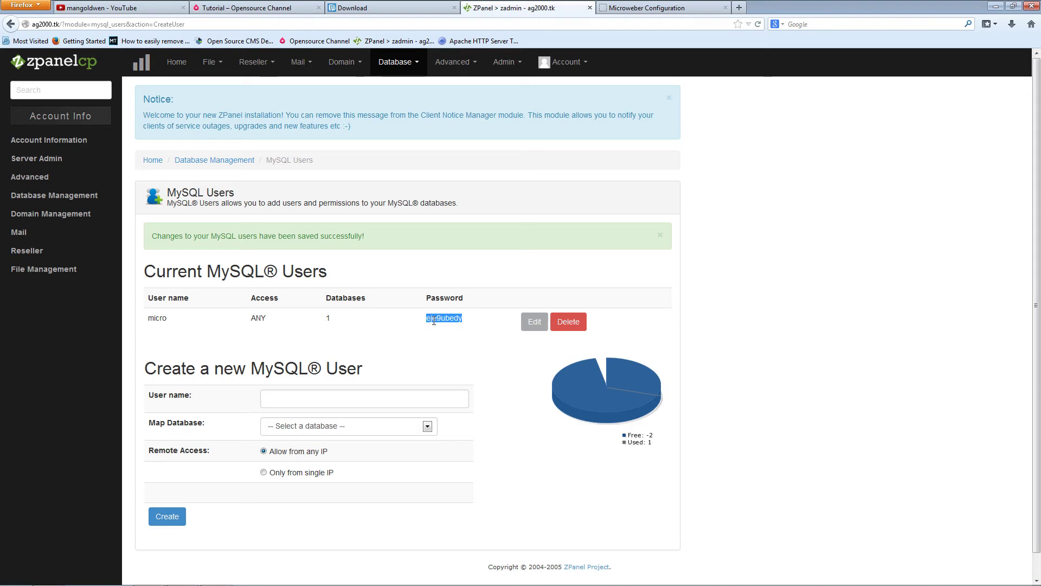
{"action": "right_click", "coordinate": [434, 320]}
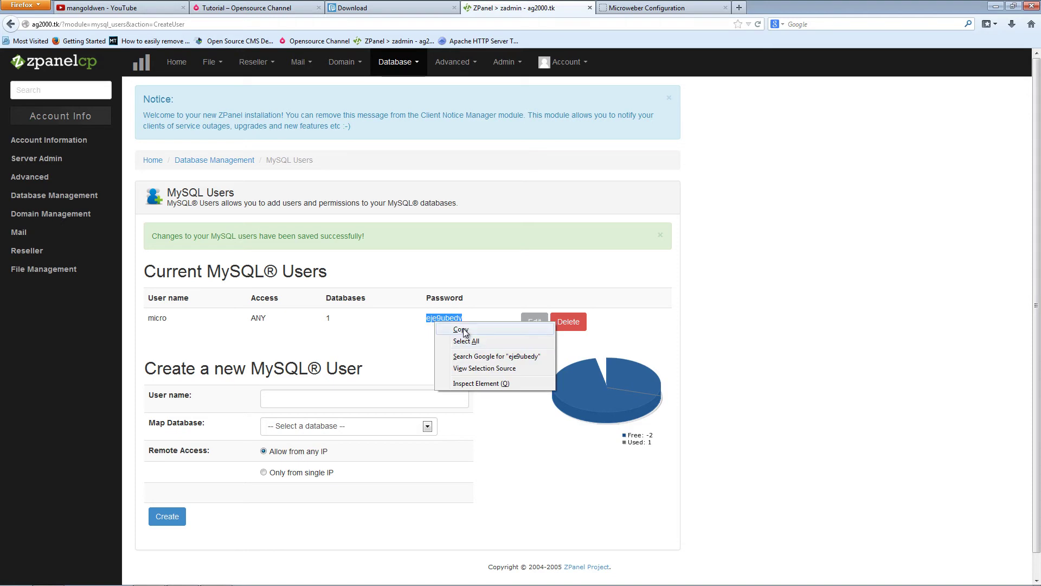
{"action": "left_click", "coordinate": [461, 329]}
- Enter MySQL username micro and paste the copied password into the setup form
{"action": "left_click", "coordinate": [640, 8]}
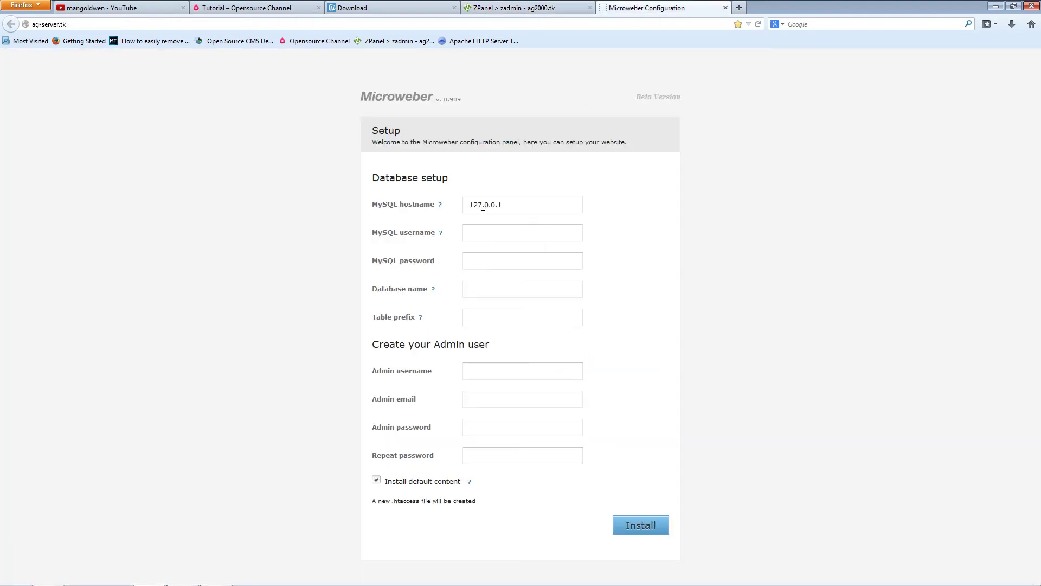
{"action": "left_click", "coordinate": [483, 232]}
{"action": "type", "text": "micro"}
{"action": "key", "text": "Tab"}
{"action": "key", "text": "ctrl+v"}
- Enter database name zadmin_micro, keeping hostname 127.0.0.1
{"action": "left_click", "coordinate": [498, 10]}
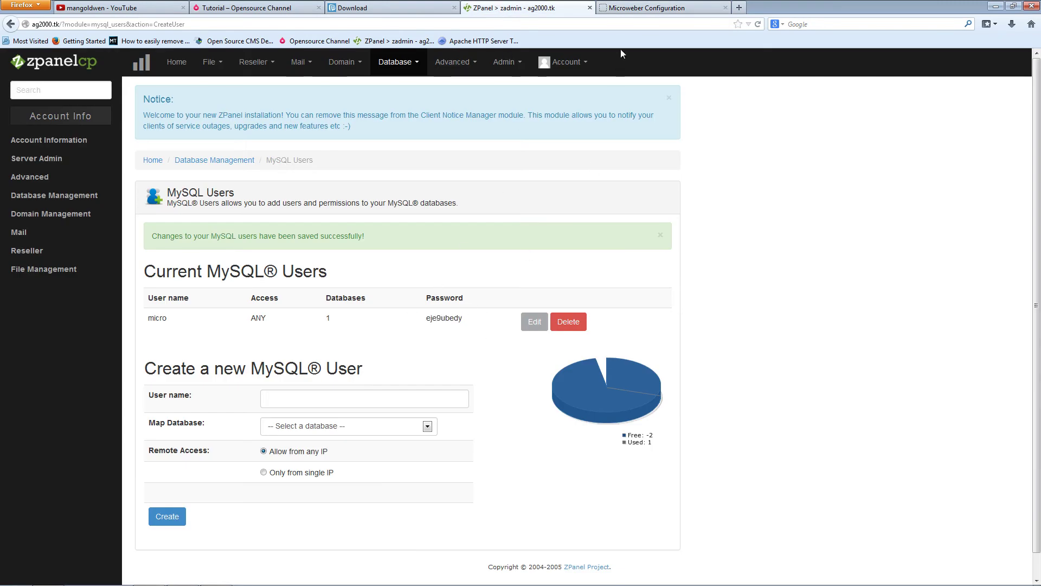
{"action": "left_click", "coordinate": [645, 7]}
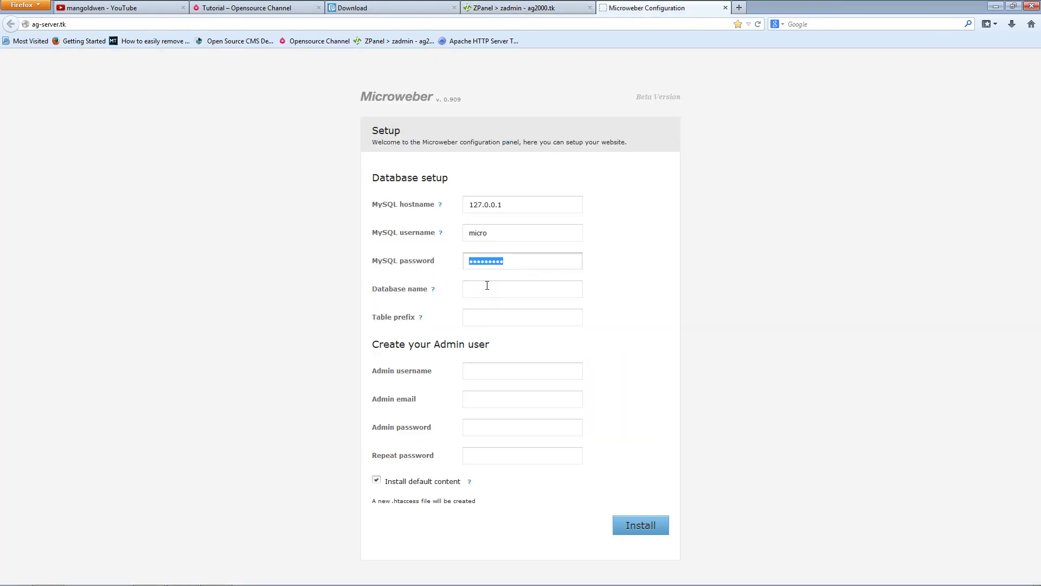
{"action": "left_click", "coordinate": [525, 295]}
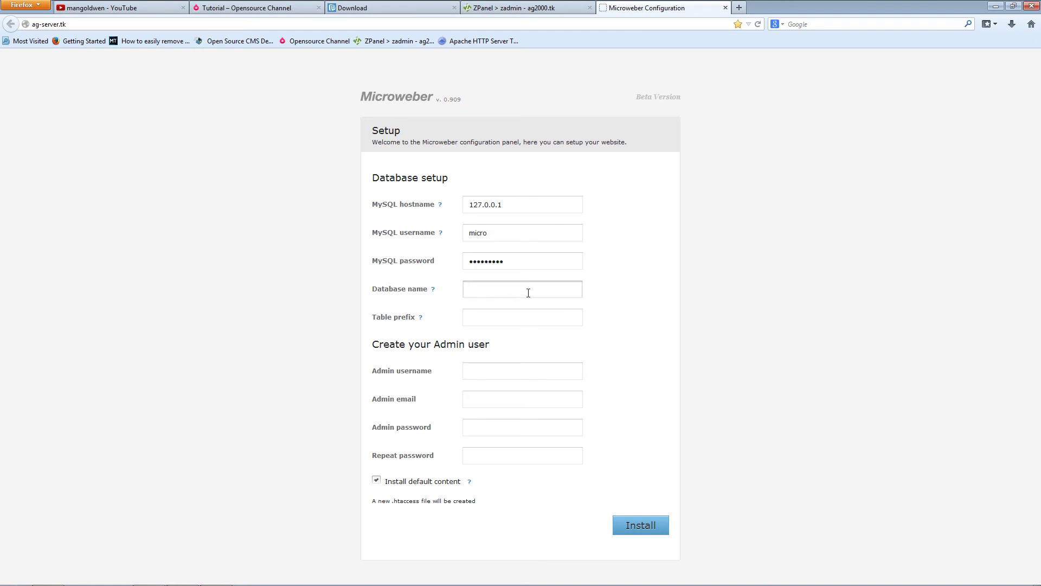
{"action": "type", "text": "zadmin_micro"}
{"action": "left_click_drag", "start_coordinate": [511, 205], "coordinate": [470, 208]}
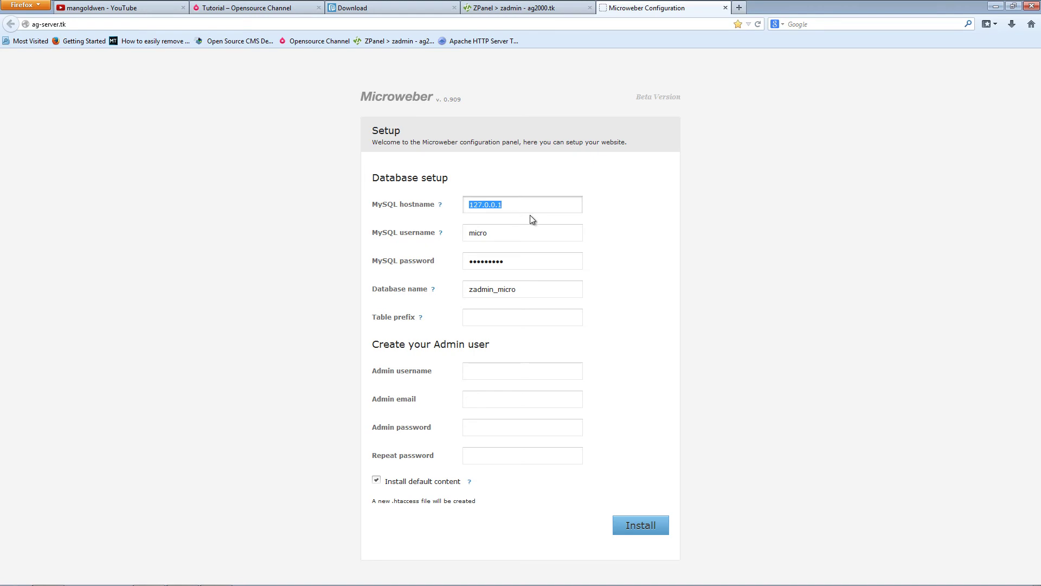
- Enter admin username admin, the admin e-mail address, and the admin password twice
{"action": "left_click", "coordinate": [537, 369]}
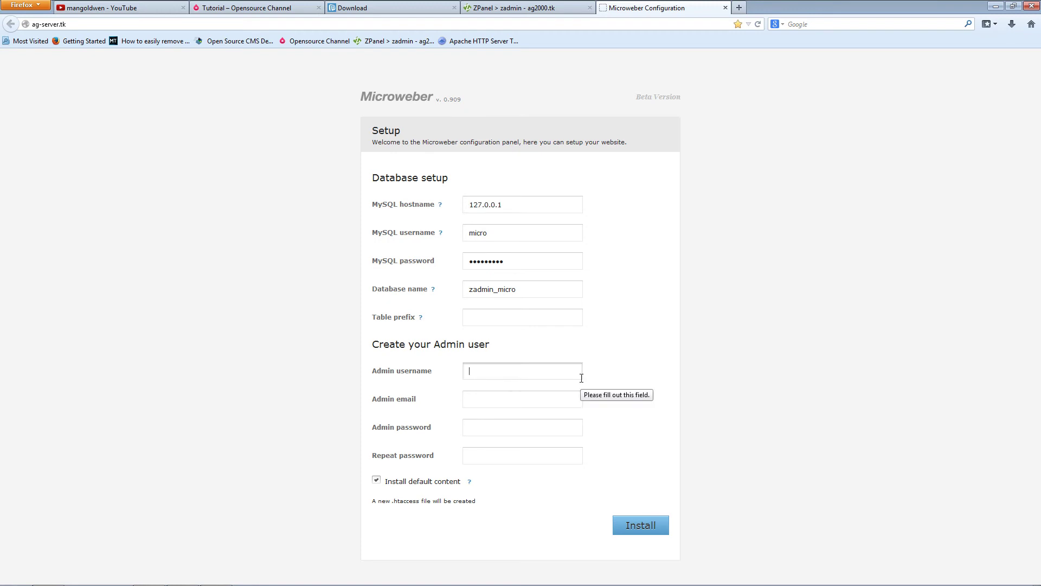
{"action": "type", "text": "admin"}
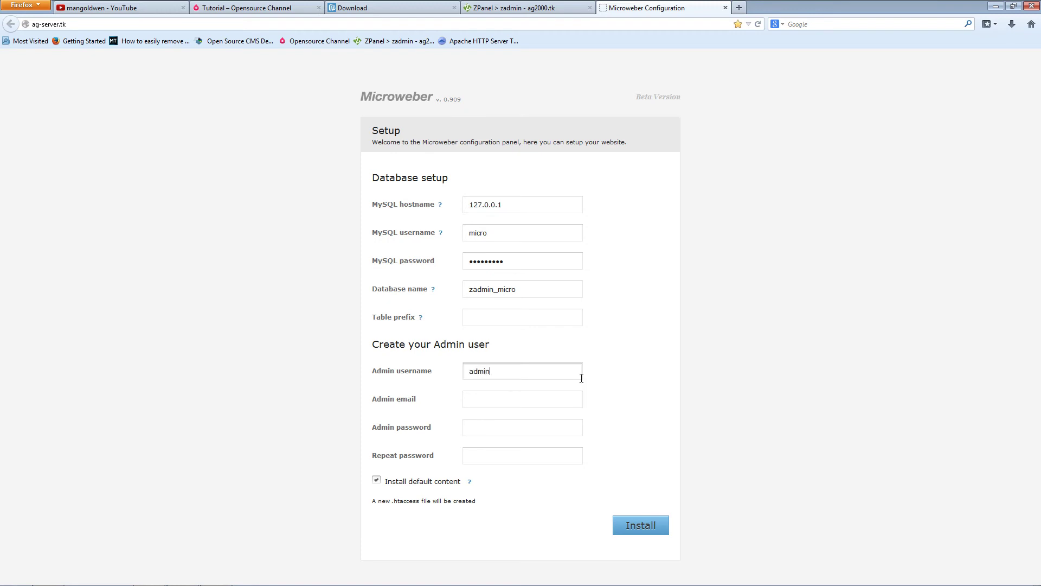
{"action": "key", "text": "Tab"}
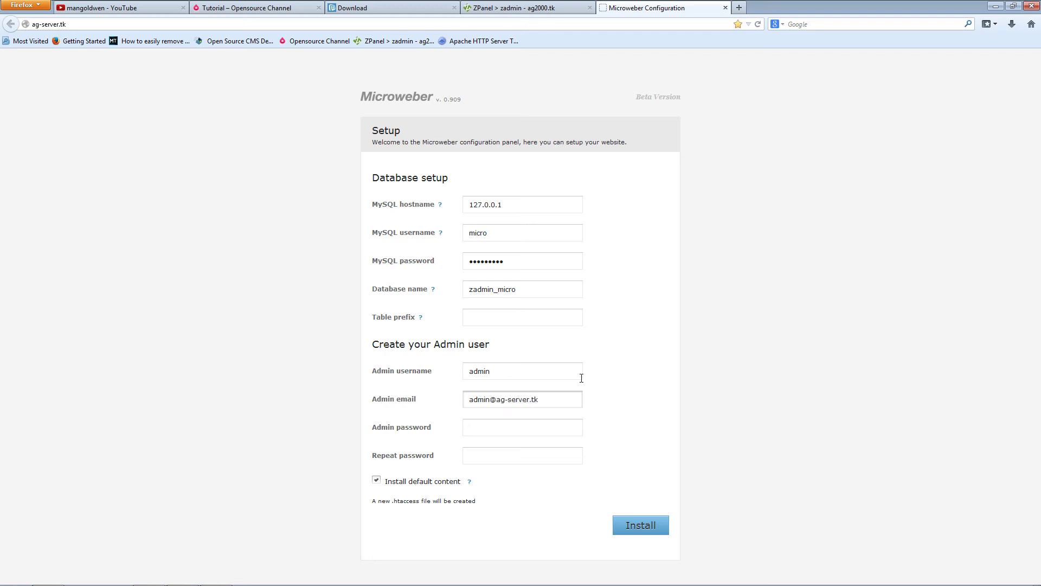
{"action": "key", "text": "Tab"}
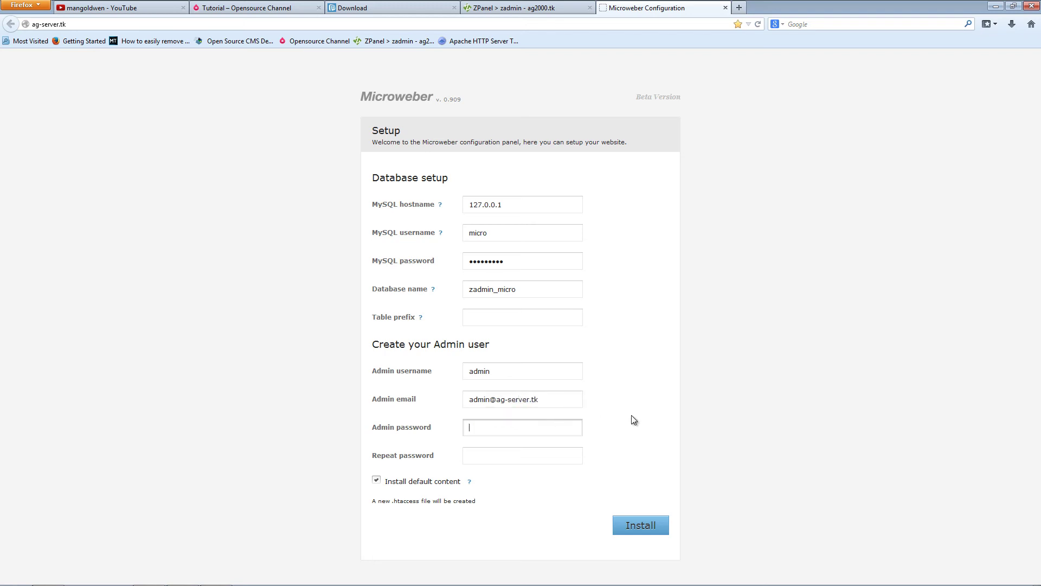
{"action": "type", "text": "admin"}
{"action": "key", "text": "Tab"}
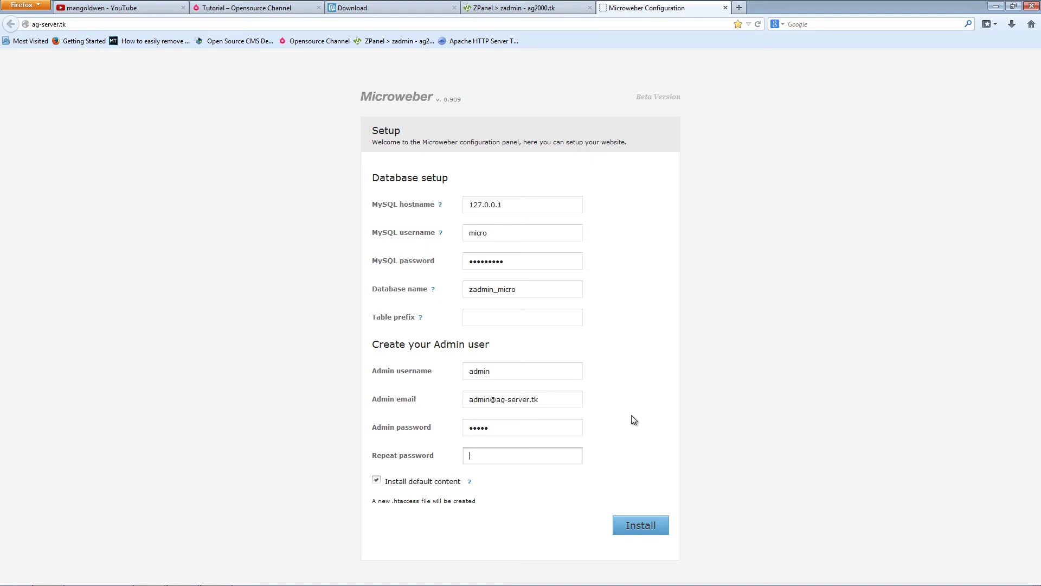
{"action": "type", "text": "admin"}
- Start the Microweber installation, letting the browser remember the password, and wait for it to complete
{"action": "left_click", "coordinate": [644, 525]}
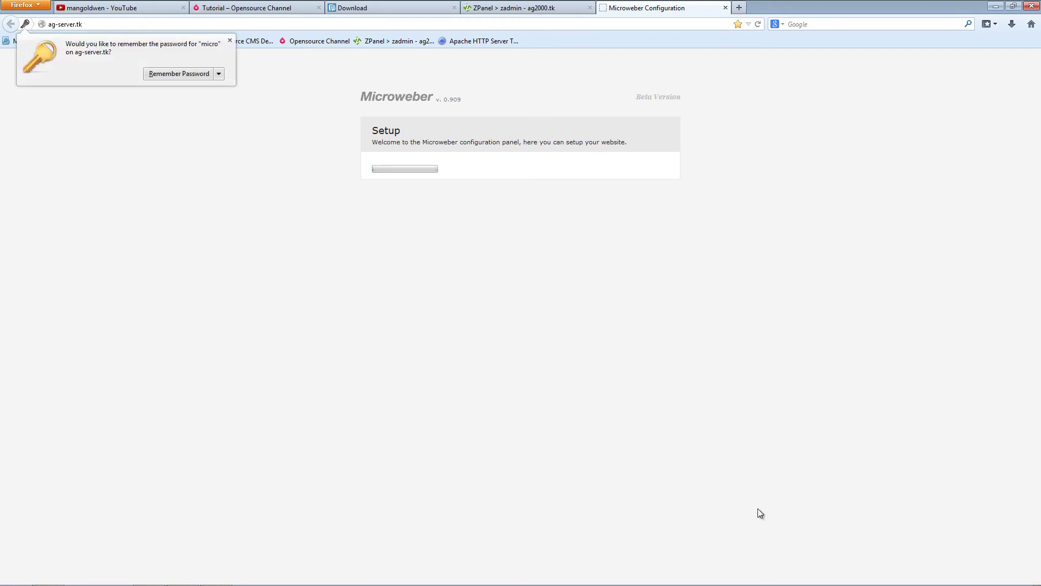
{"action": "left_click", "coordinate": [191, 74]}
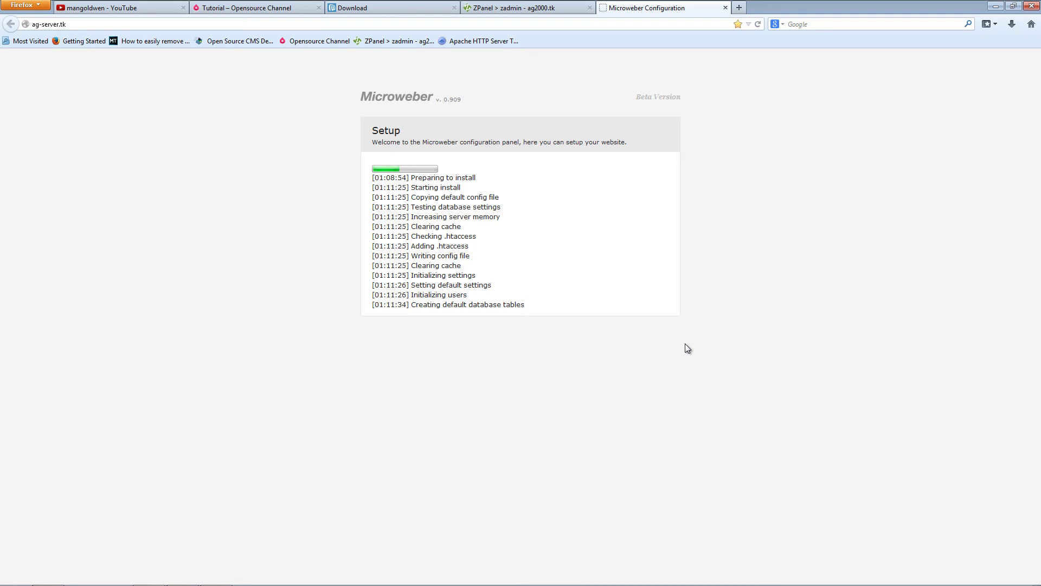
{"action": "left_click", "coordinate": [357, 8]}
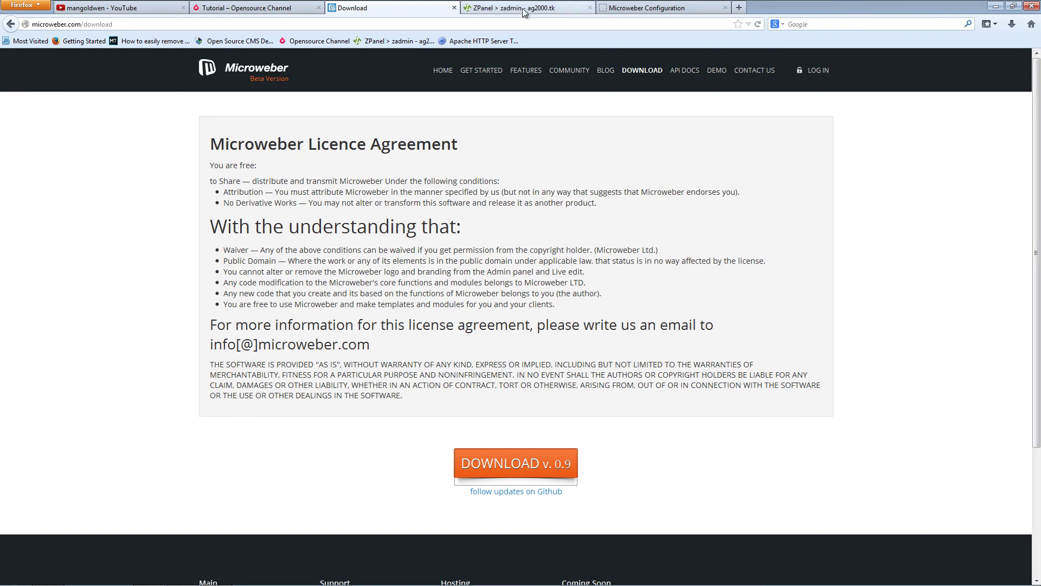
{"action": "left_click", "coordinate": [651, 11]}
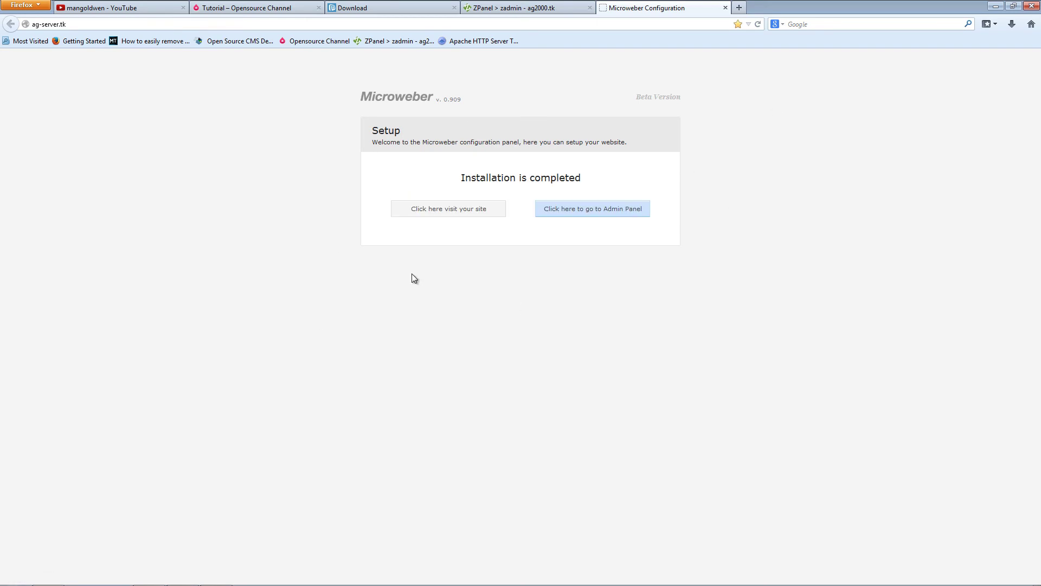
- Open the freshly installed New World site in a new tab and view it
{"action": "middle_click", "coordinate": [451, 223]}
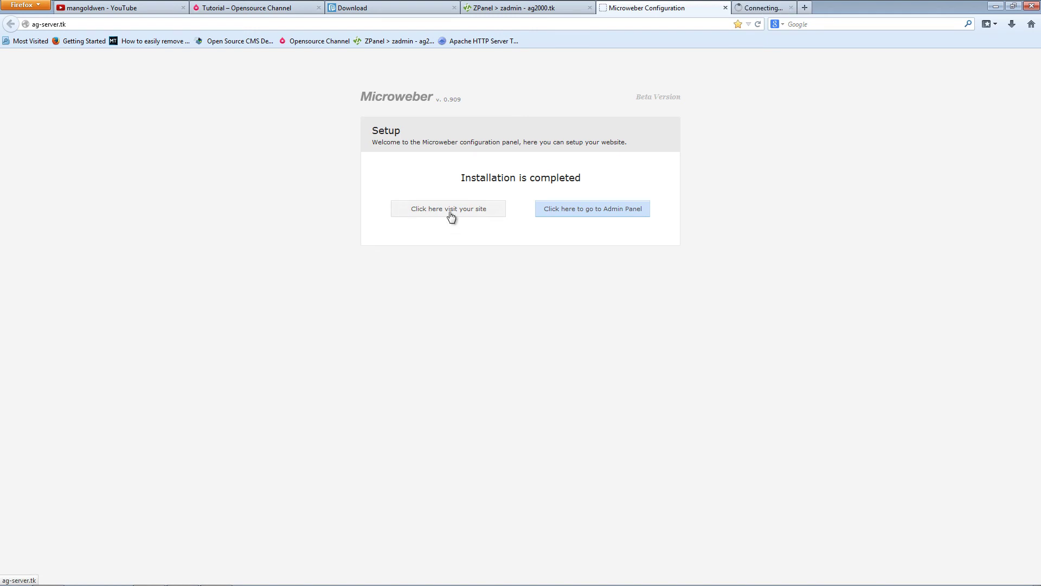
{"action": "left_click", "coordinate": [761, 9]}
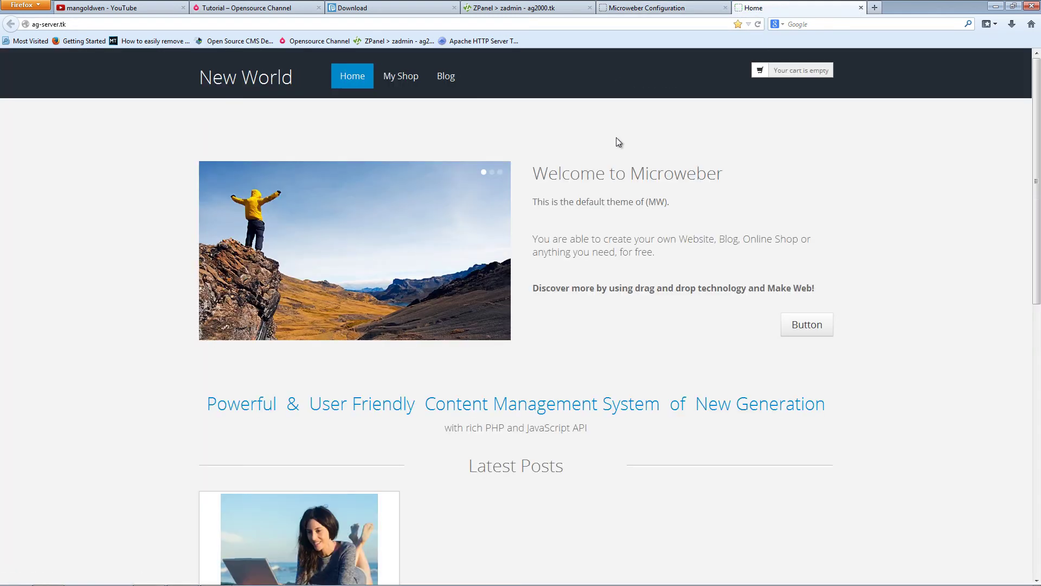
{"action": "middle_click", "coordinate": [920, 246]}
{"action": "middle_click", "coordinate": [939, 428]}
{"action": "middle_click", "coordinate": [890, 225]}
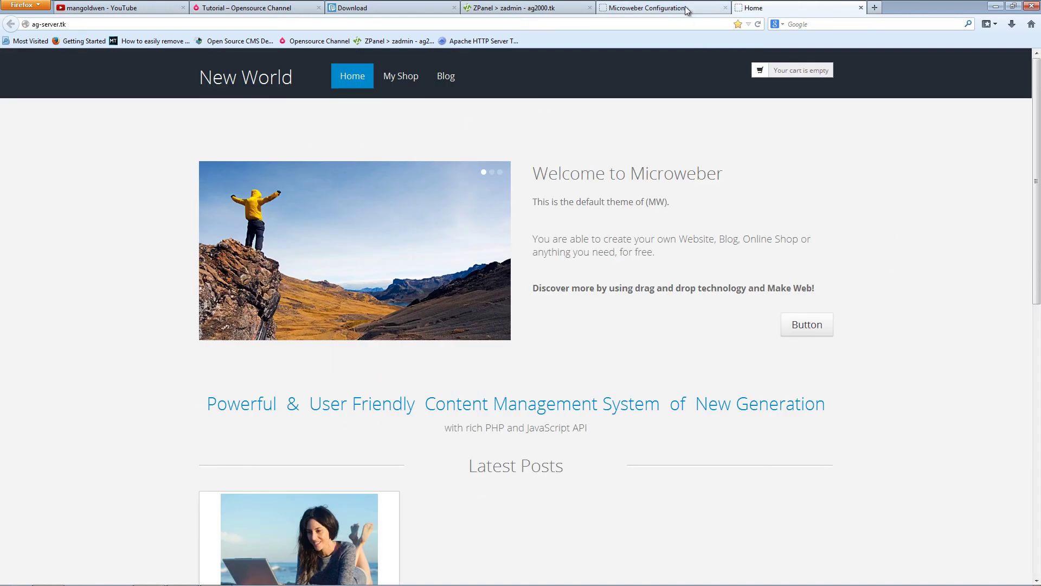
{"action": "left_click", "coordinate": [686, 10]}
- Sign in to the admin panel as admin after correcting the username and retyping the password
{"action": "left_click", "coordinate": [593, 210]}
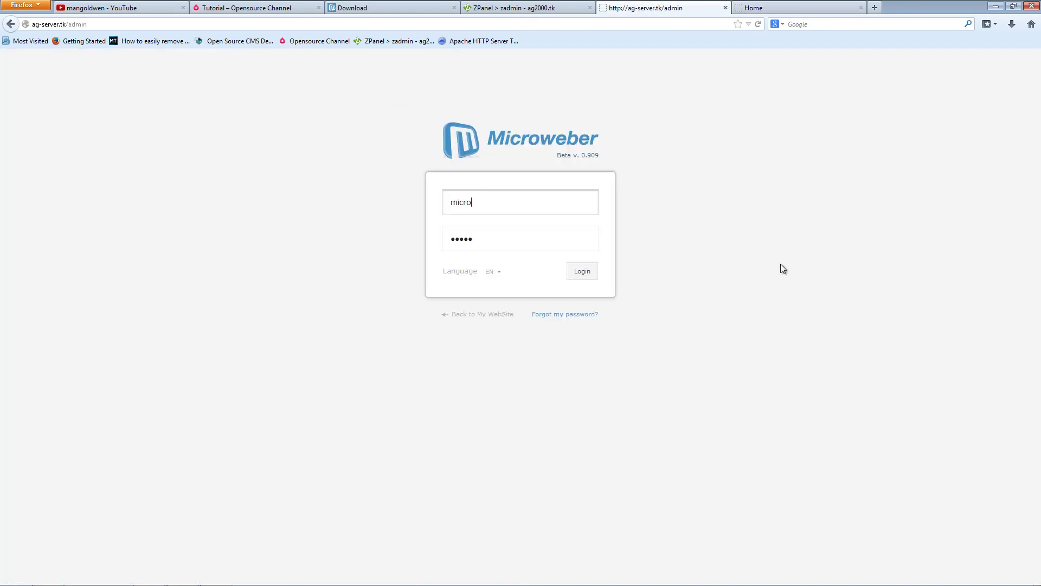
{"action": "left_click", "coordinate": [580, 271]}
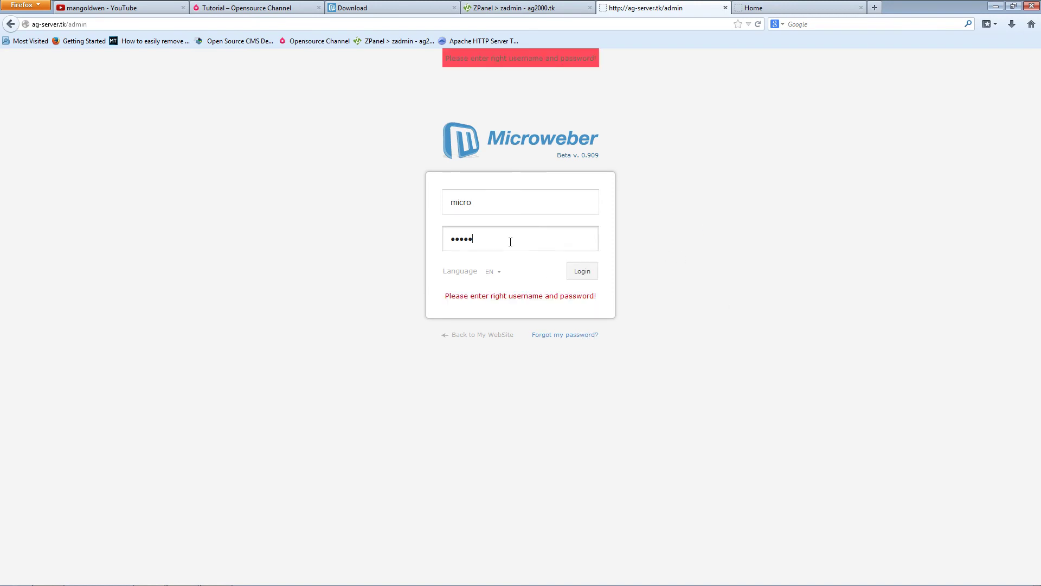
{"action": "double_click", "coordinate": [495, 204]}
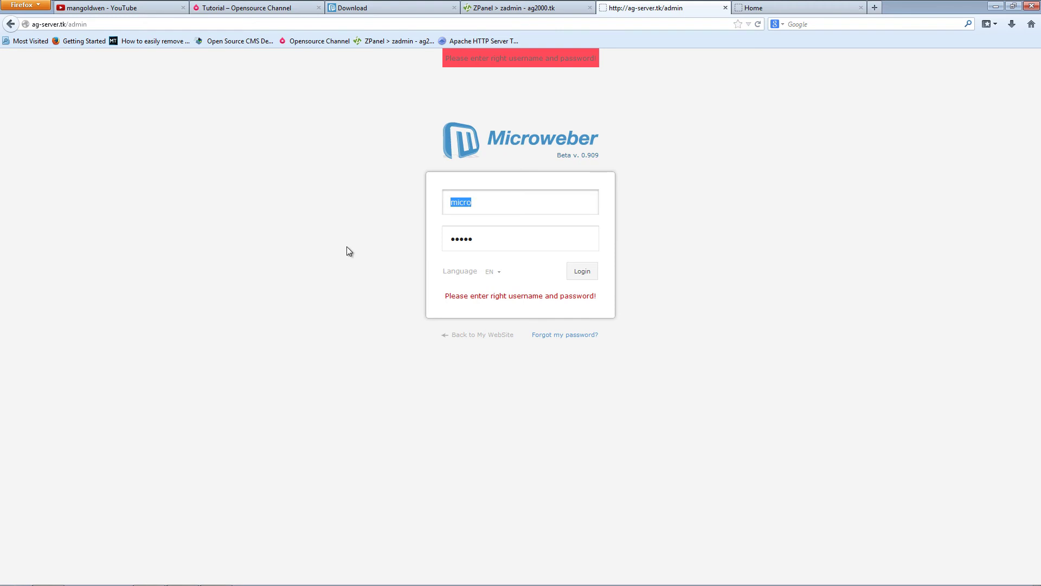
{"action": "type", "text": "admin"}
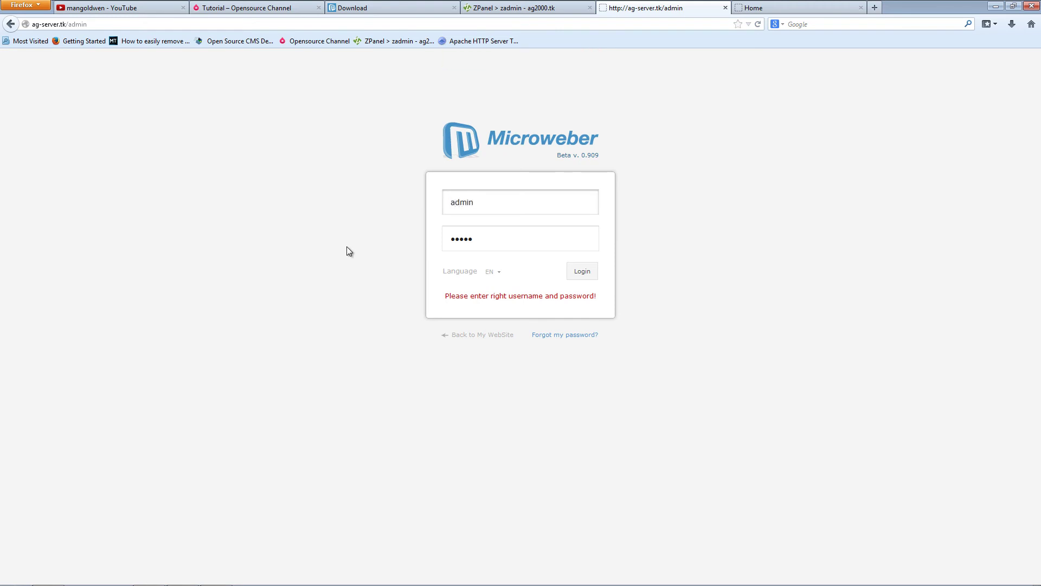
{"action": "key", "text": "Tab"}
{"action": "type", "text": "adm"}
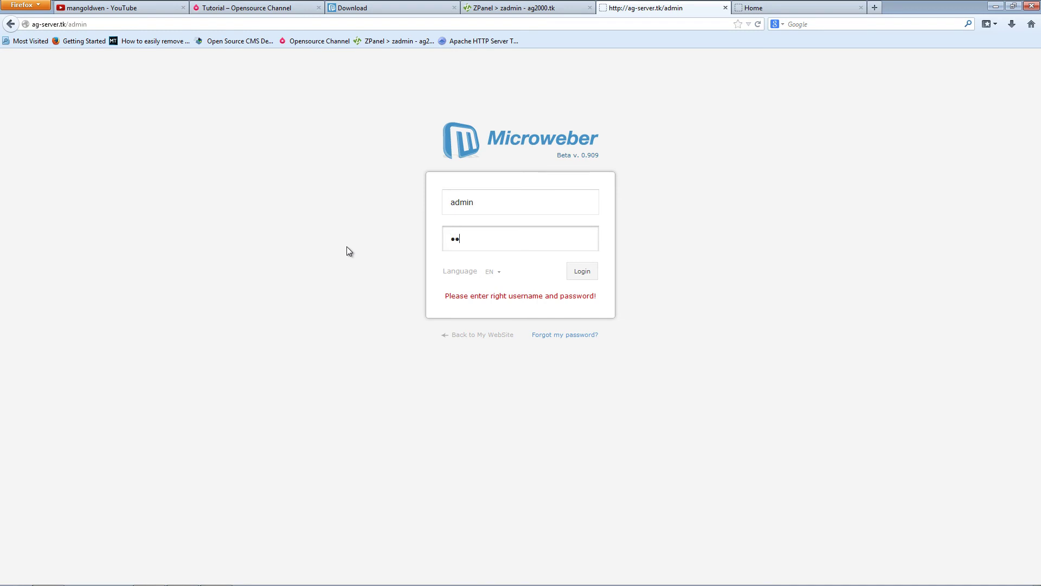
{"action": "type", "text": "in"}
{"action": "left_click", "coordinate": [491, 271]}
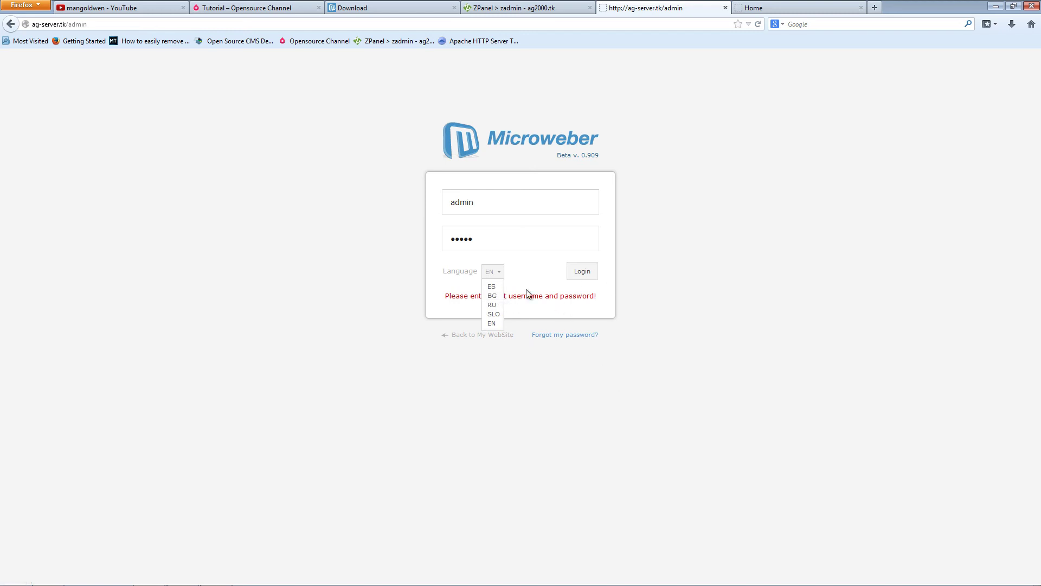
{"action": "left_click", "coordinate": [580, 271]}
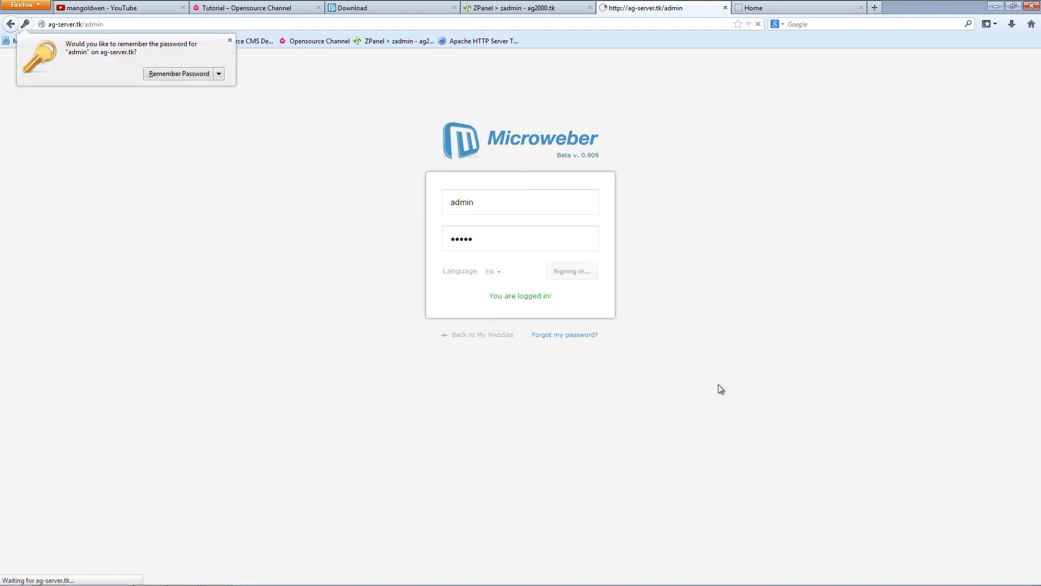
{"action": "left_click", "coordinate": [163, 74]}
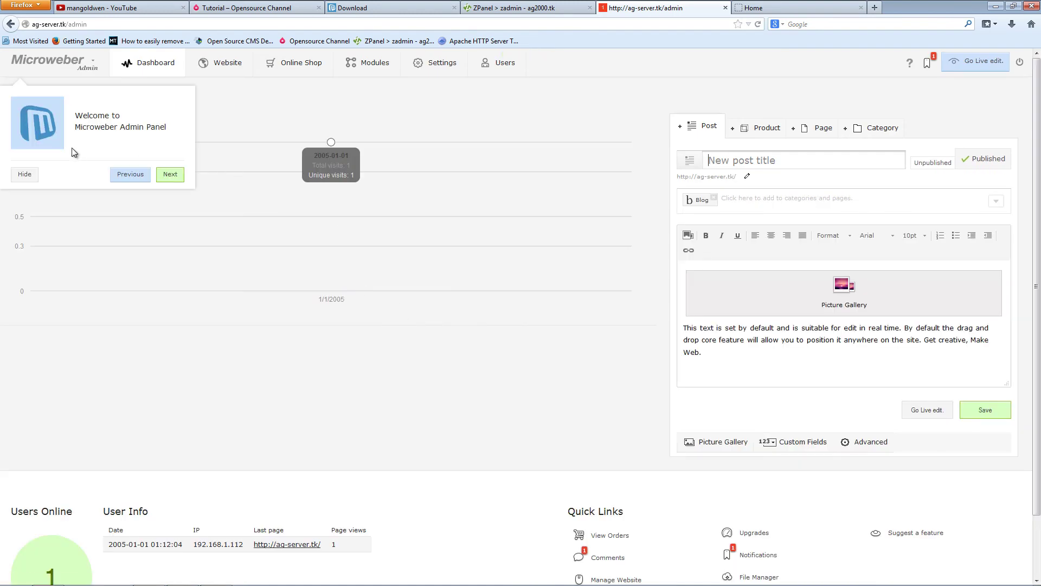
- Hide the welcome tour and review the dashboard's traffic statistics and online users
{"action": "left_click", "coordinate": [25, 176]}
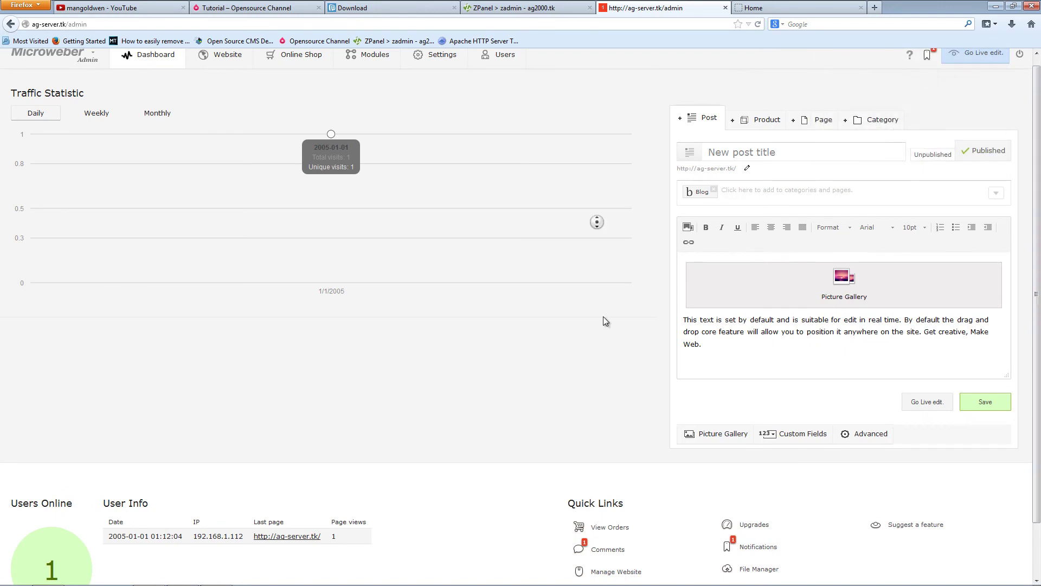
{"action": "scroll", "coordinate": [604, 332], "scroll_direction": "down", "scroll_amount": 2}
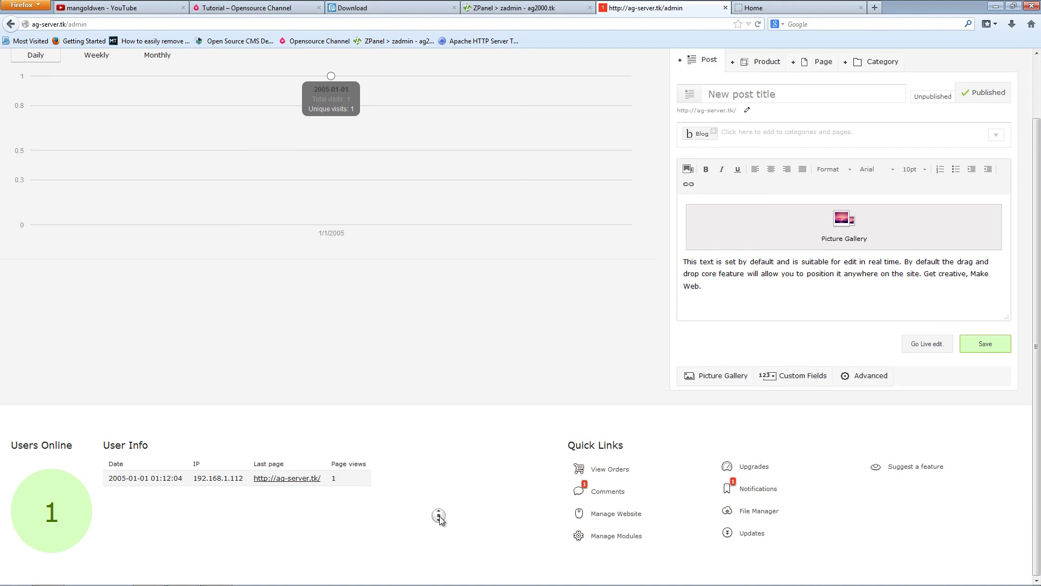
{"action": "scroll", "coordinate": [438, 515], "scroll_direction": "up", "scroll_amount": 2}
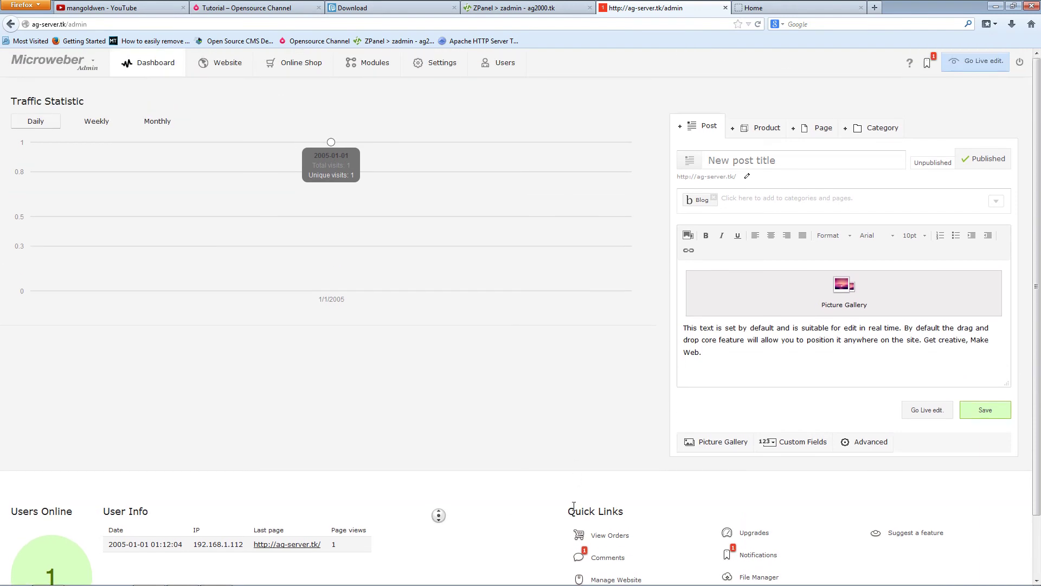
{"action": "scroll", "coordinate": [439, 515], "scroll_direction": "down", "scroll_amount": 2}
{"action": "middle_click", "coordinate": [545, 530]}
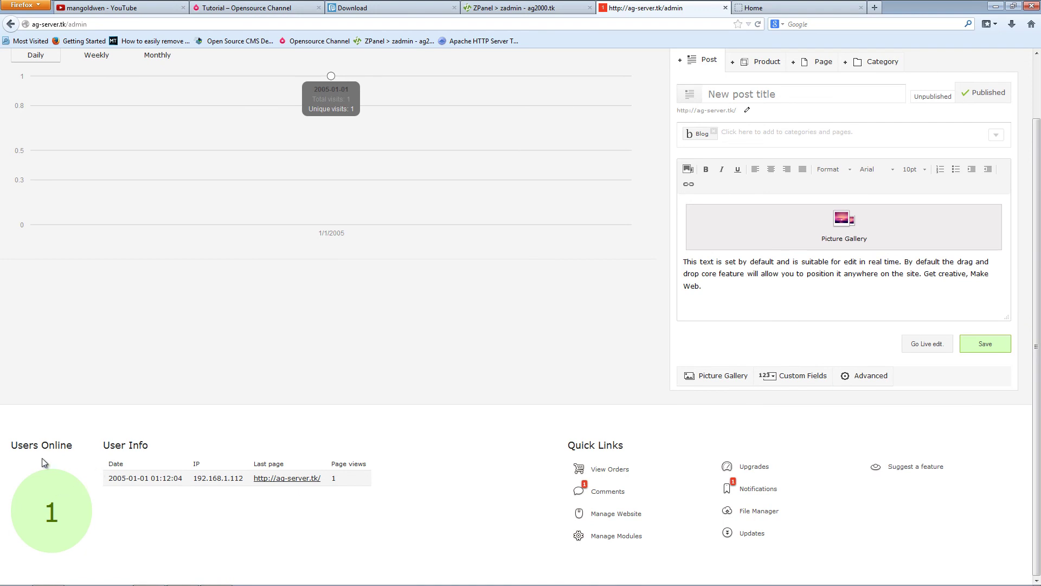
{"action": "middle_click", "coordinate": [432, 425]}
{"action": "scroll", "coordinate": [431, 425], "scroll_direction": "up", "scroll_amount": 2}
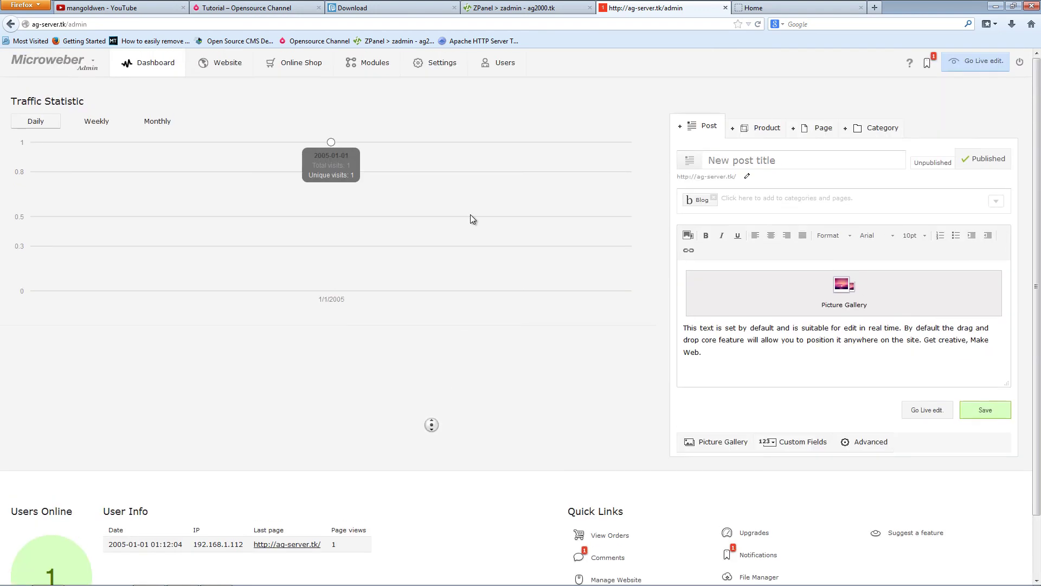
- Go to Website and then Online Shop to see My Shop and its T-shirt product
{"action": "left_click", "coordinate": [221, 65]}
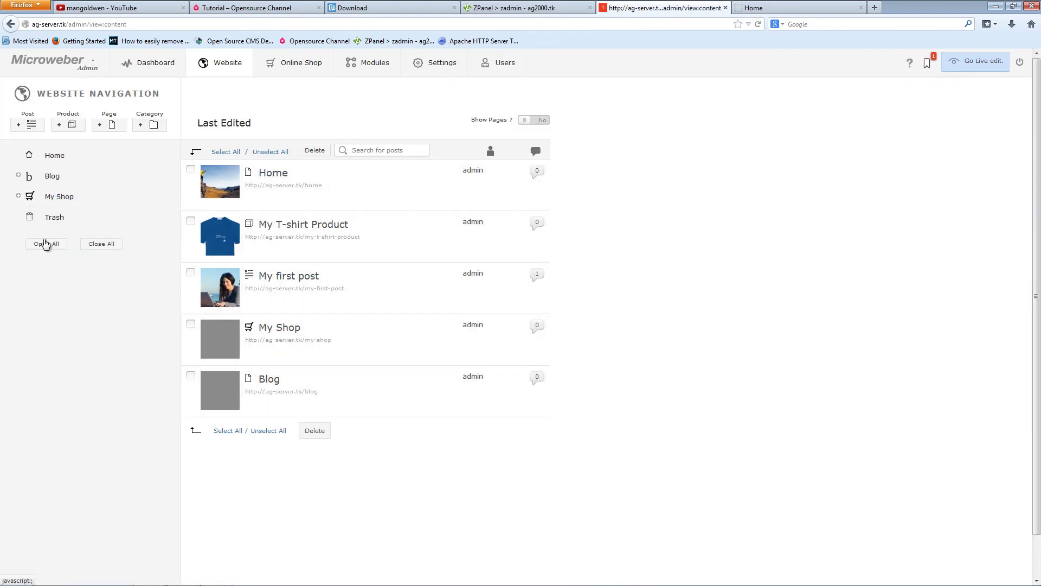
{"action": "left_click", "coordinate": [300, 69]}
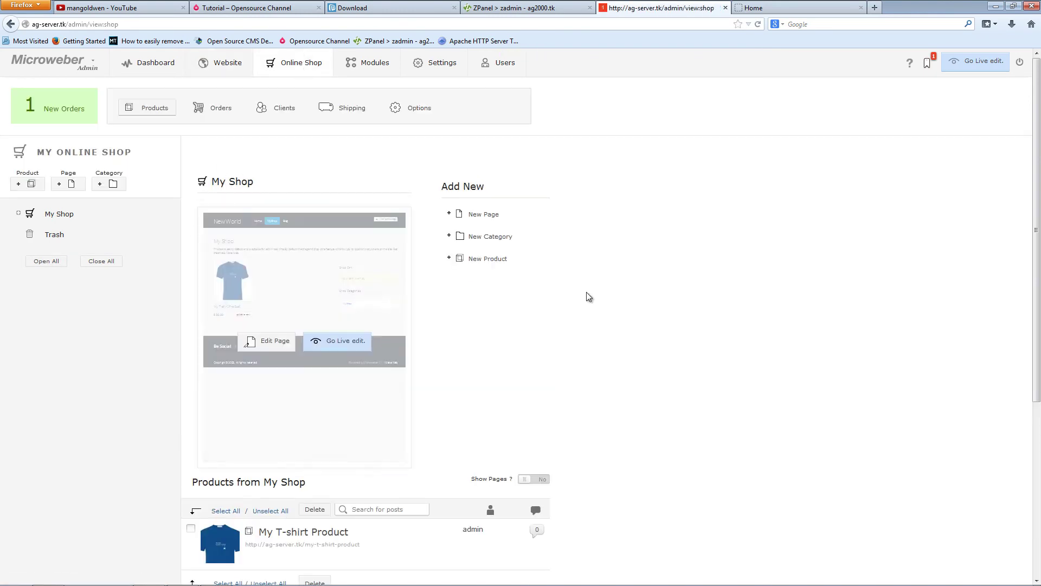
{"action": "middle_click", "coordinate": [639, 255]}
{"action": "middle_click", "coordinate": [641, 332]}
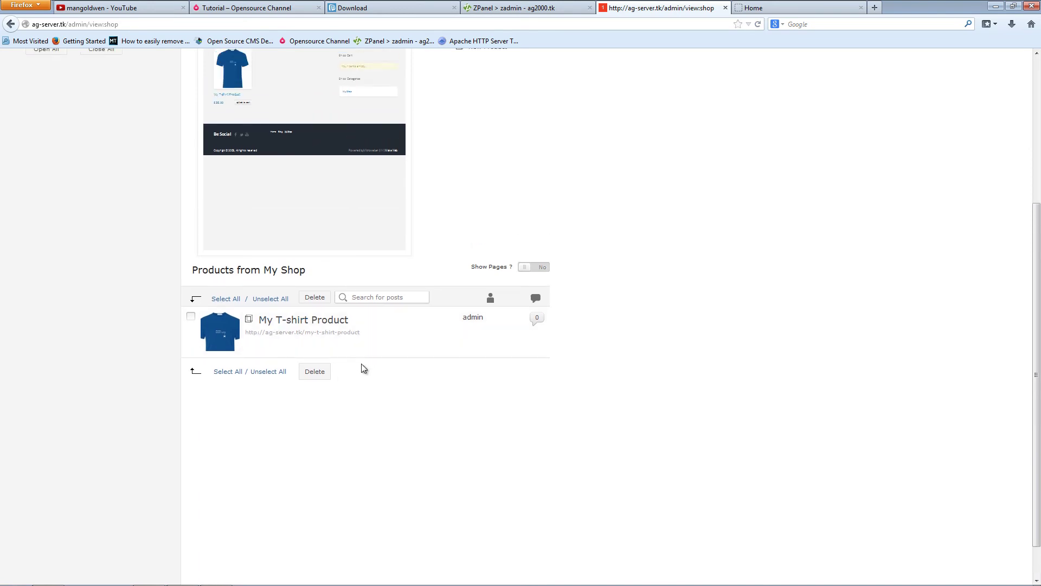
{"action": "middle_click", "coordinate": [628, 376]}
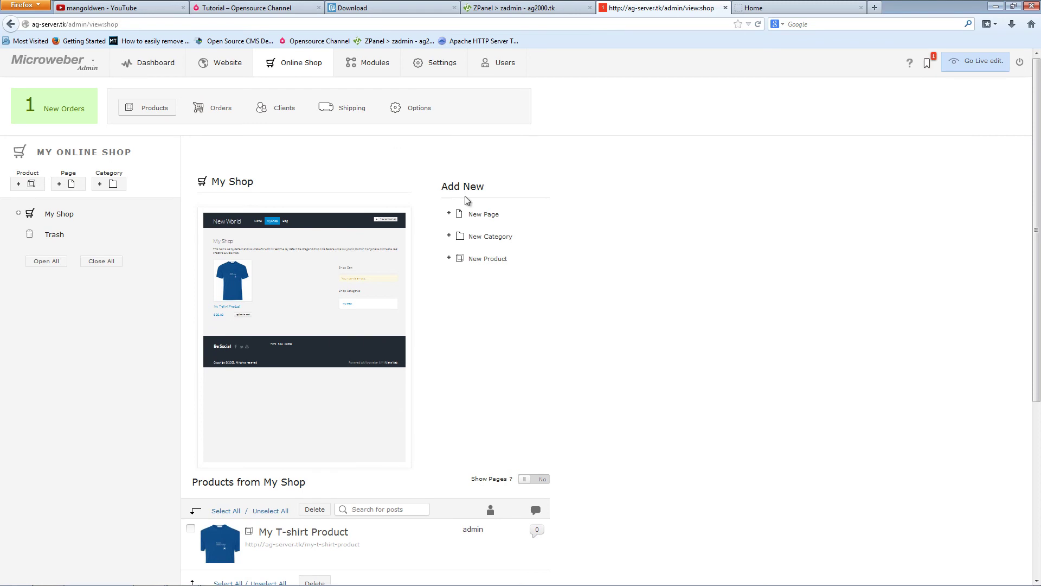
{"action": "left_click", "coordinate": [477, 215]}
- Open the Modules tab and browse the installed modules from Online Shop to Help
{"action": "left_click", "coordinate": [374, 65]}
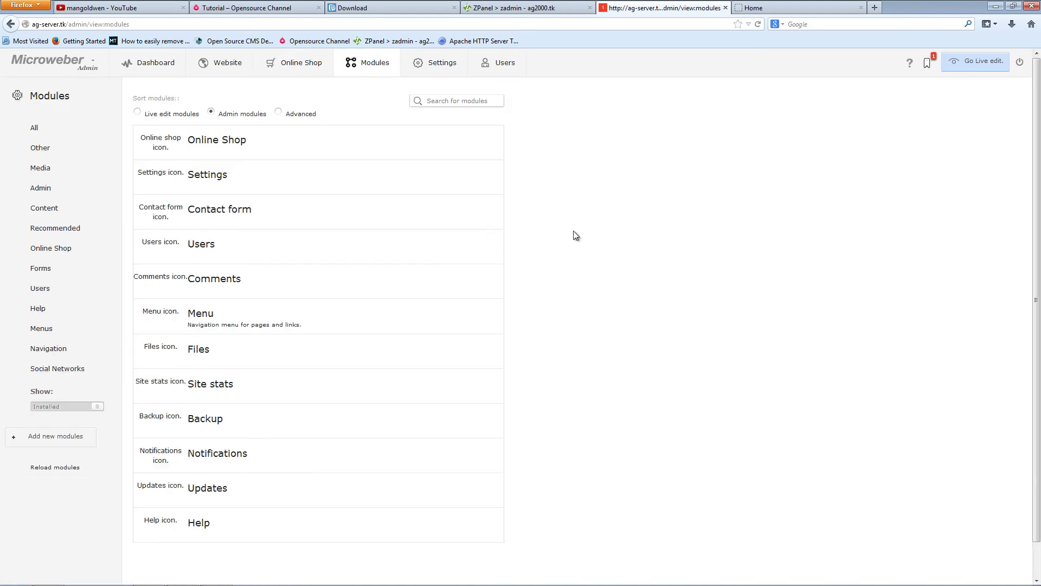
{"action": "middle_click", "coordinate": [600, 217]}
{"action": "scroll", "coordinate": [611, 295], "scroll_direction": "down", "scroll_amount": 1}
{"action": "scroll", "coordinate": [606, 184], "scroll_direction": "up", "scroll_amount": 1}
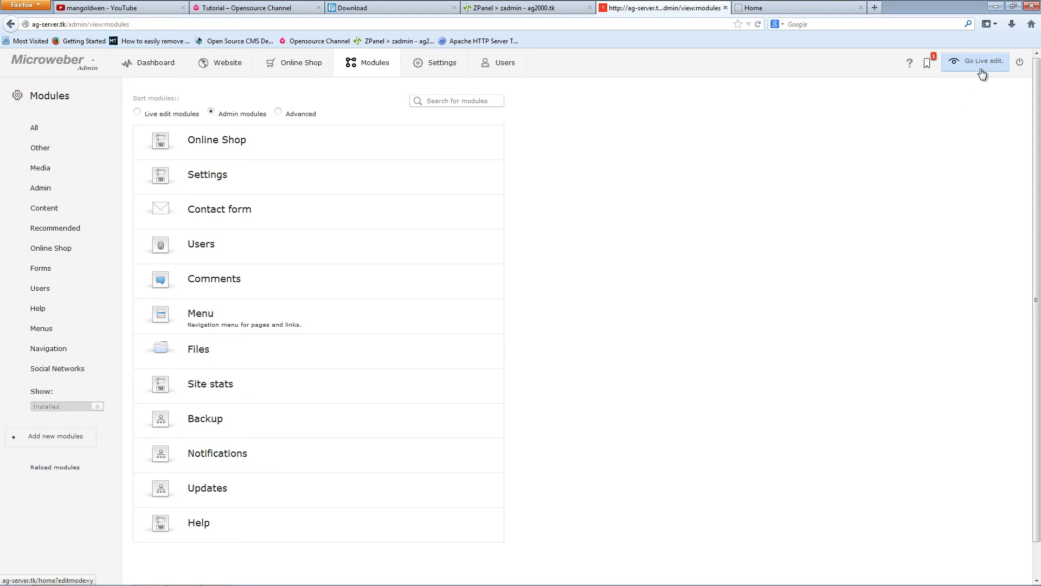
- In live edit, drag the Picture Gallery full-width above the welcome text and save
{"action": "left_click", "coordinate": [979, 67]}
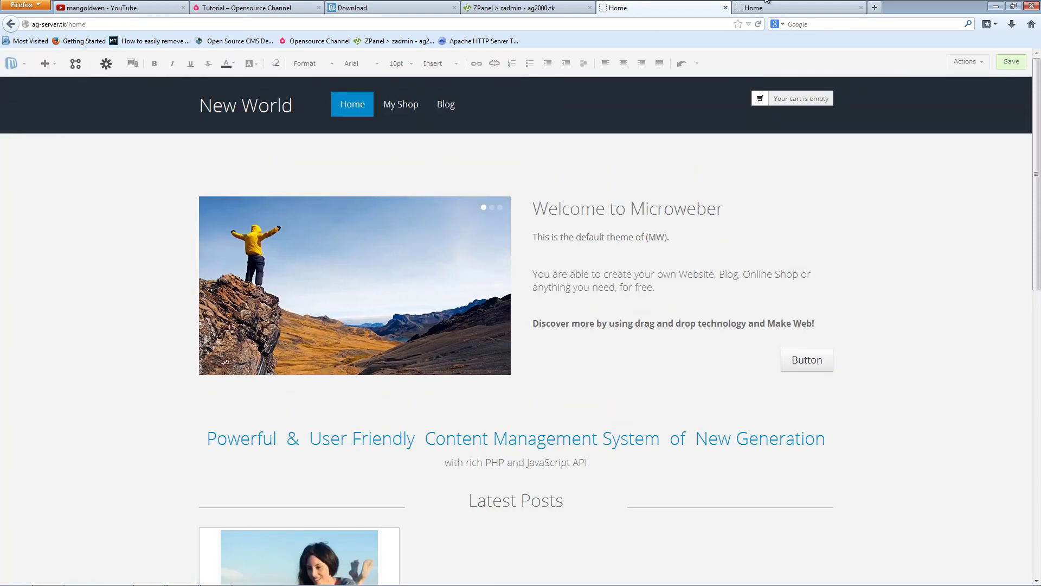
{"action": "left_click", "coordinate": [785, 7]}
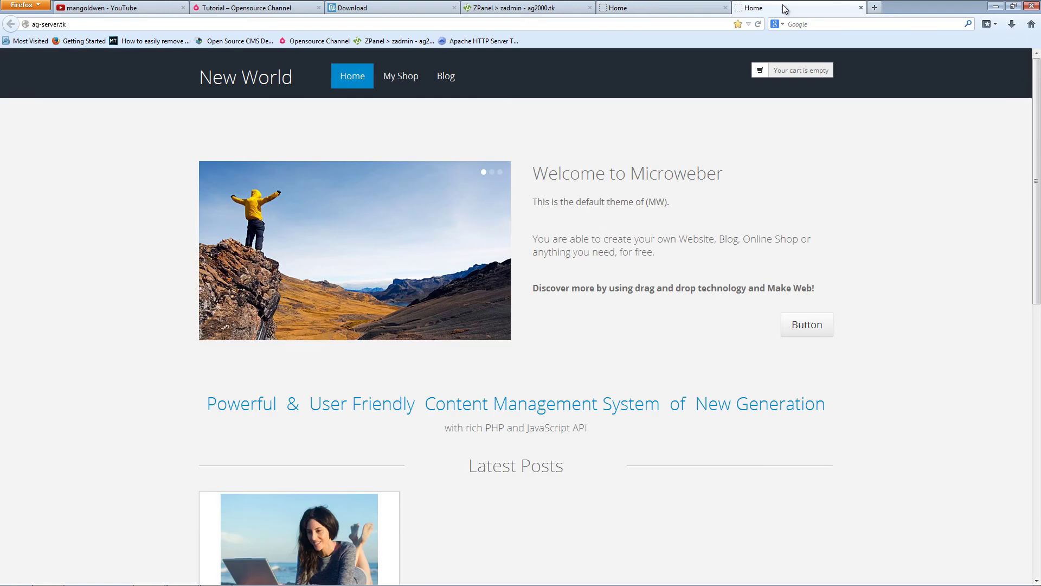
{"action": "middle_click", "coordinate": [985, 416]}
{"action": "left_click", "coordinate": [944, 193]}
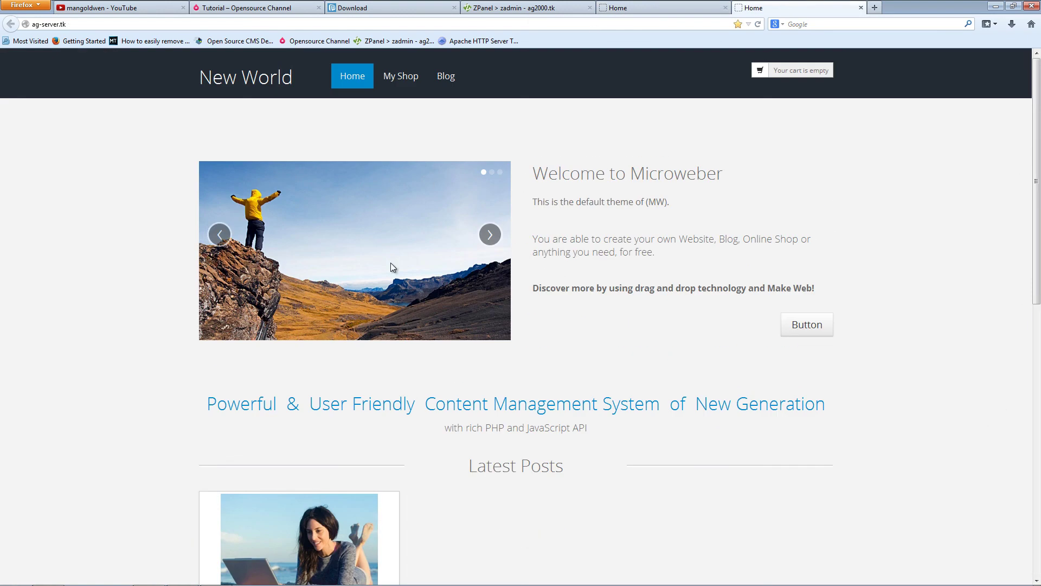
{"action": "key", "text": "ctrl+Page_Up"}
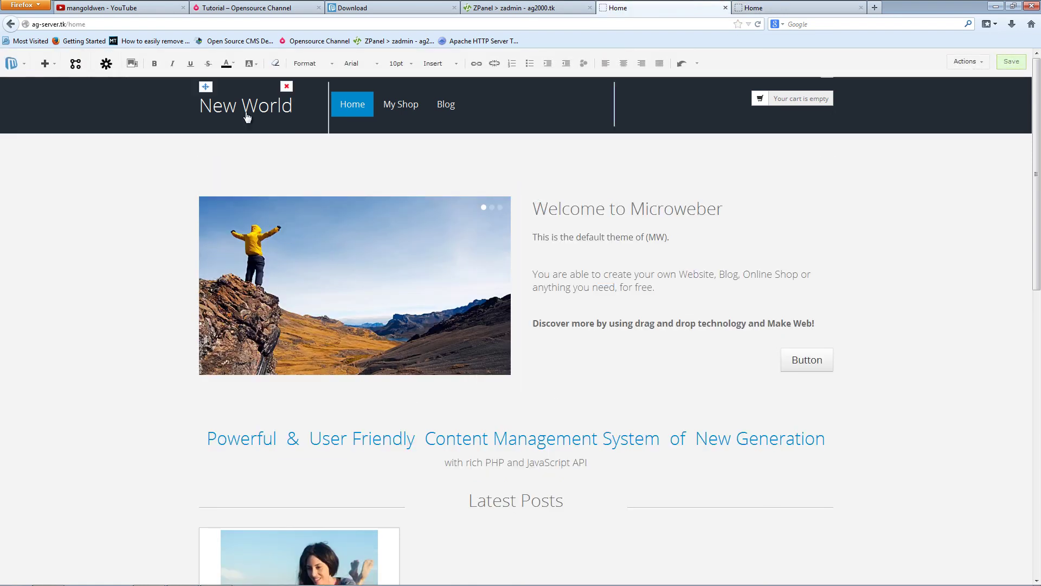
{"action": "mouse_move", "coordinate": [271, 237]}
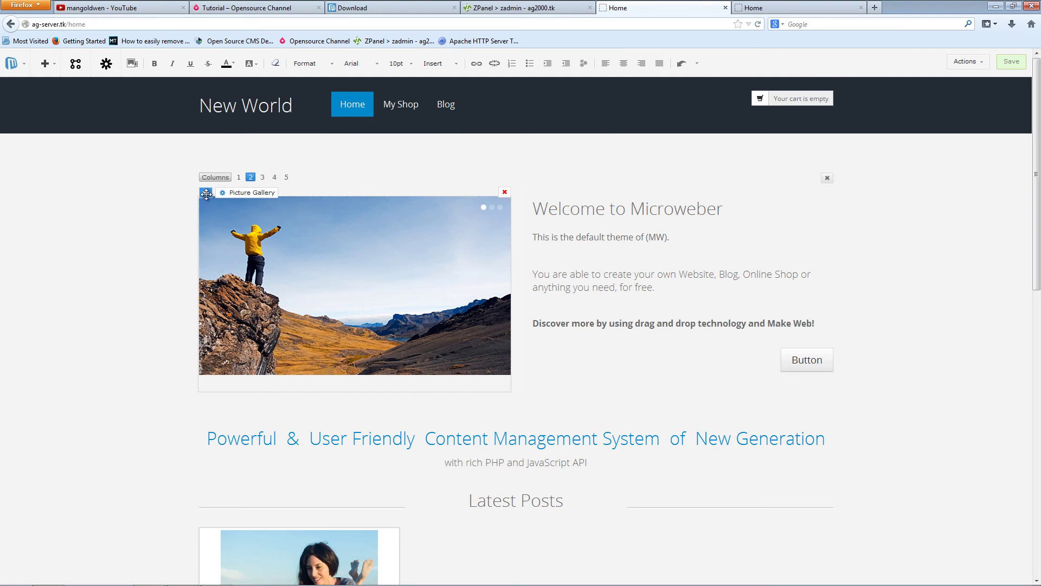
{"action": "left_click_drag", "start_coordinate": [208, 198], "coordinate": [415, 174]}
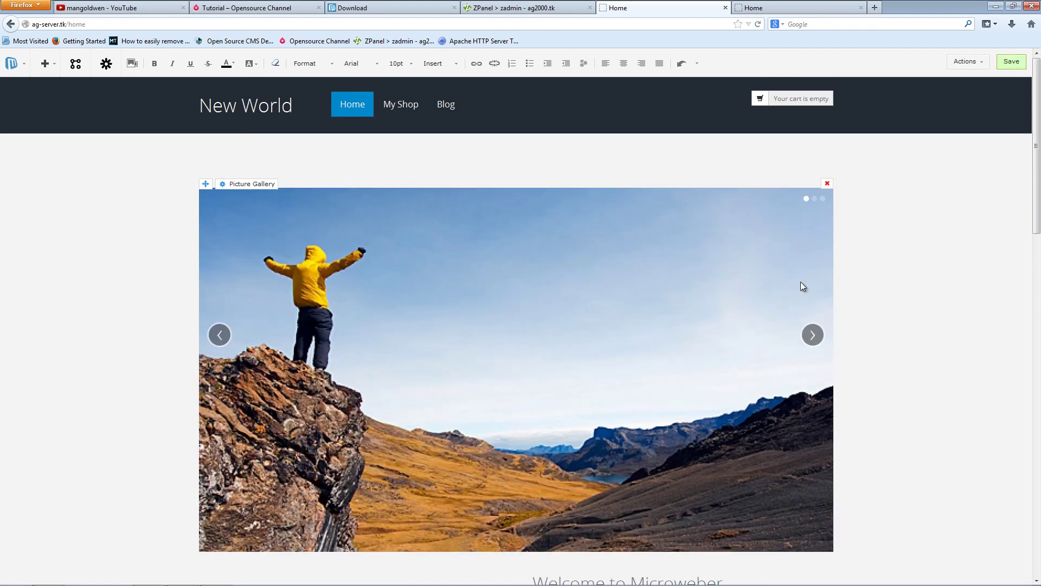
{"action": "left_click", "coordinate": [1010, 63]}
- Reload the published Home tab to confirm the full-width gallery banner
{"action": "left_click", "coordinate": [799, 8]}
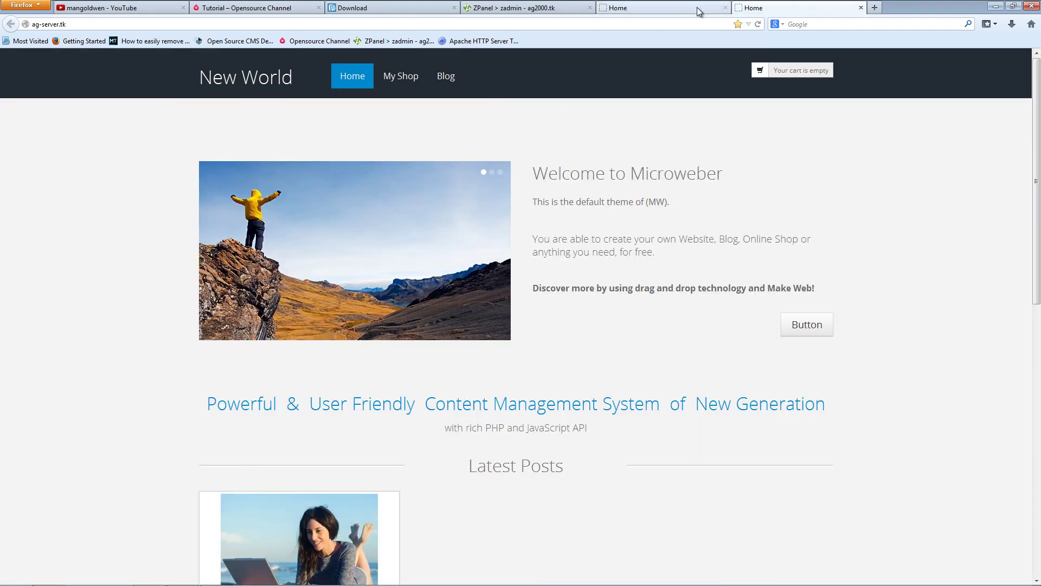
{"action": "left_click", "coordinate": [758, 24]}
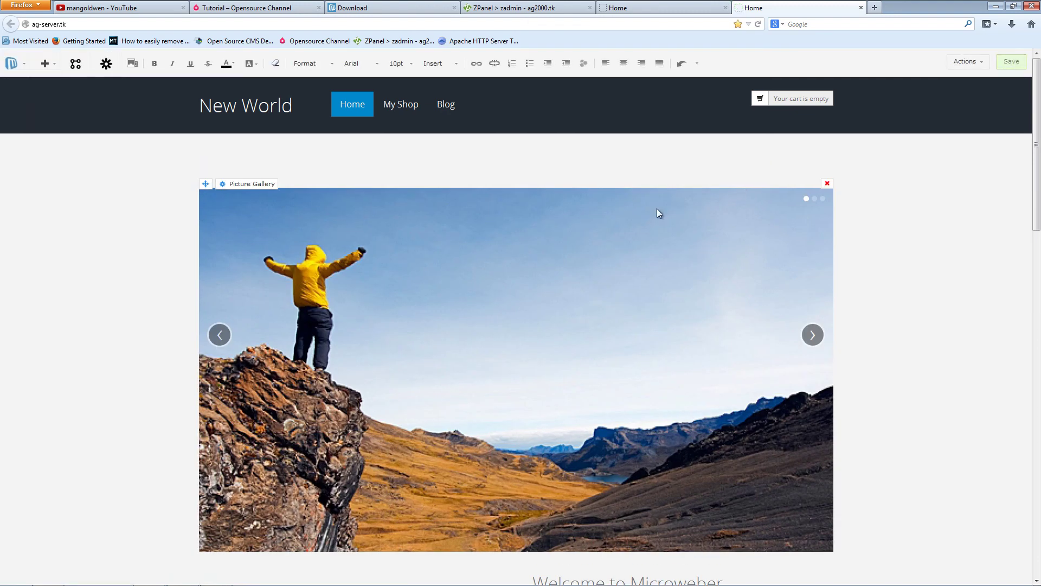
{"action": "middle_click", "coordinate": [910, 225]}
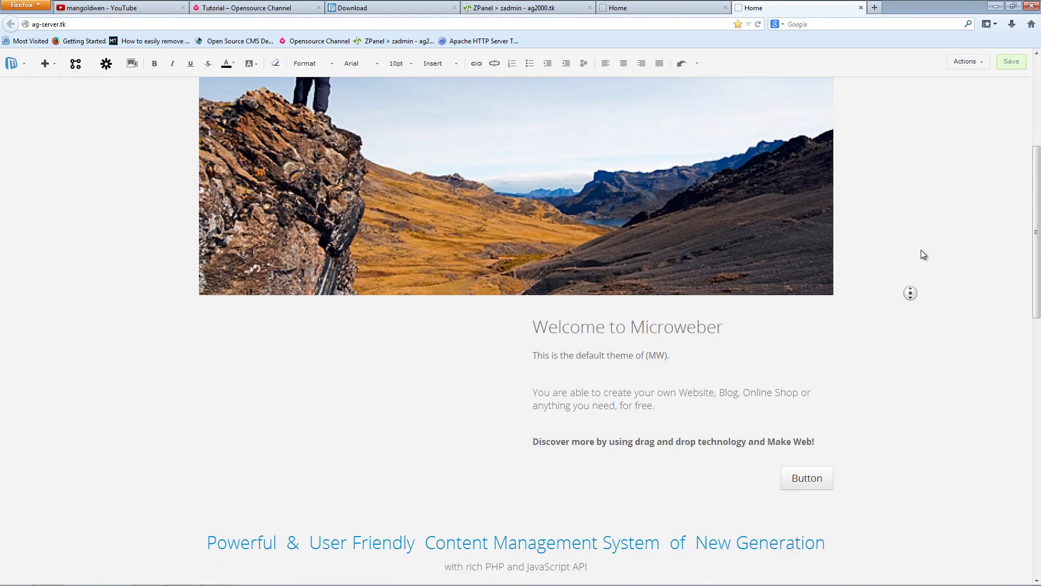
{"action": "left_click", "coordinate": [423, 233]}
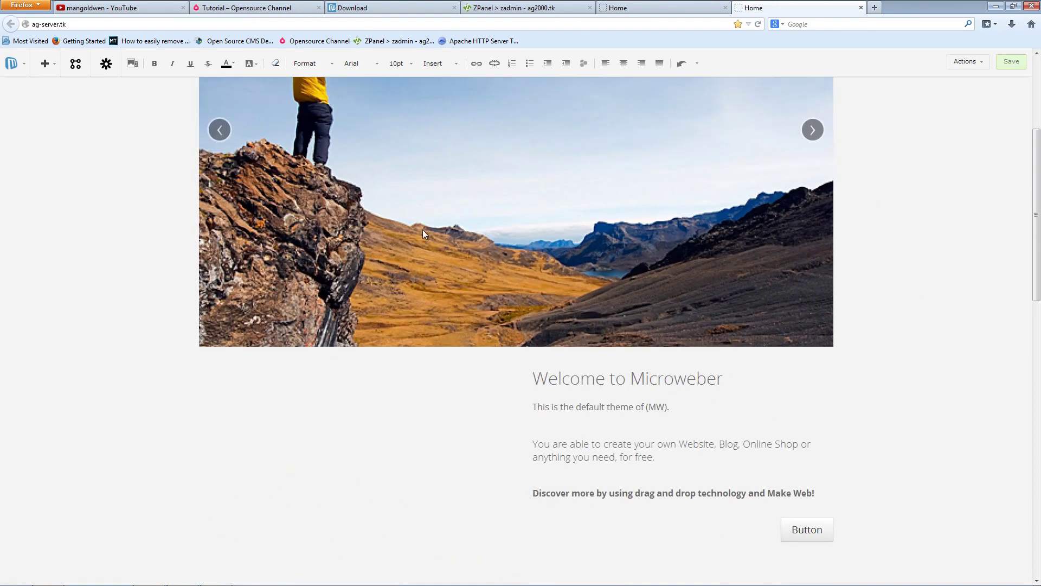
{"action": "left_click", "coordinate": [682, 7]}
- Widen the welcome text column, then set the Welcome to Microweber section to 1 column
{"action": "middle_click", "coordinate": [939, 258]}
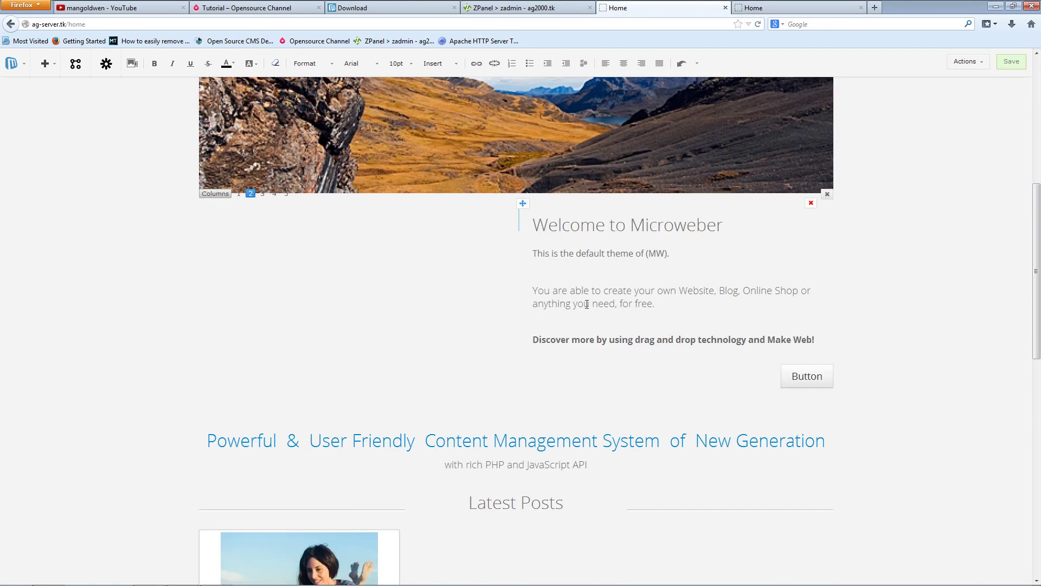
{"action": "left_click", "coordinate": [512, 235]}
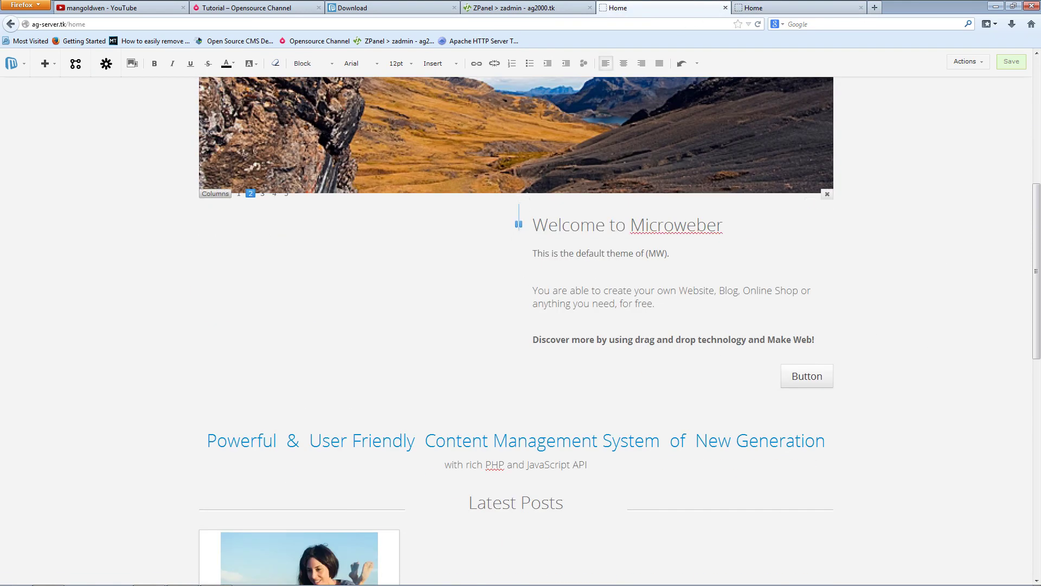
{"action": "left_click_drag", "start_coordinate": [518, 224], "coordinate": [424, 224]}
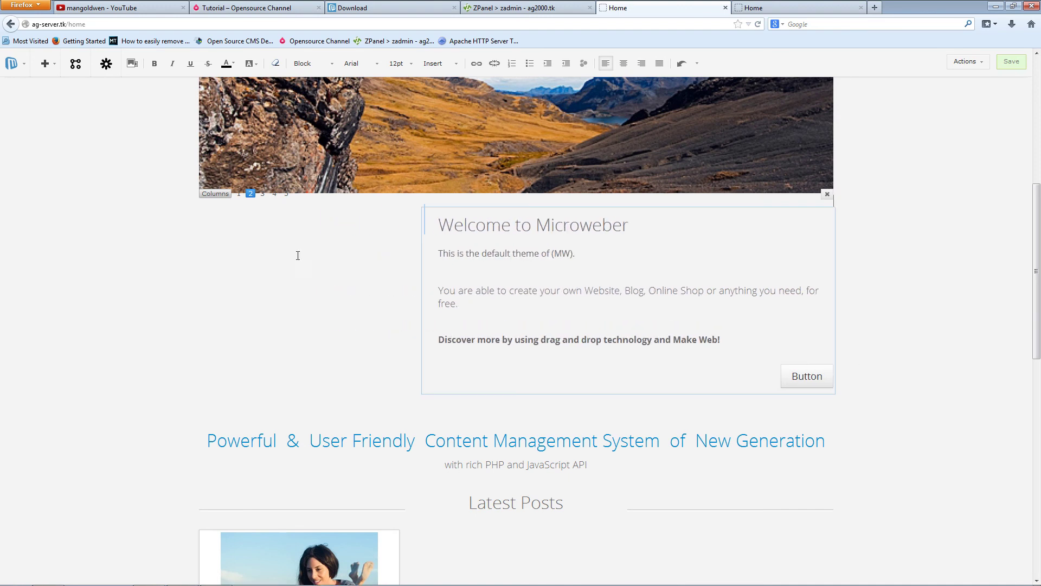
{"action": "left_click", "coordinate": [240, 194]}
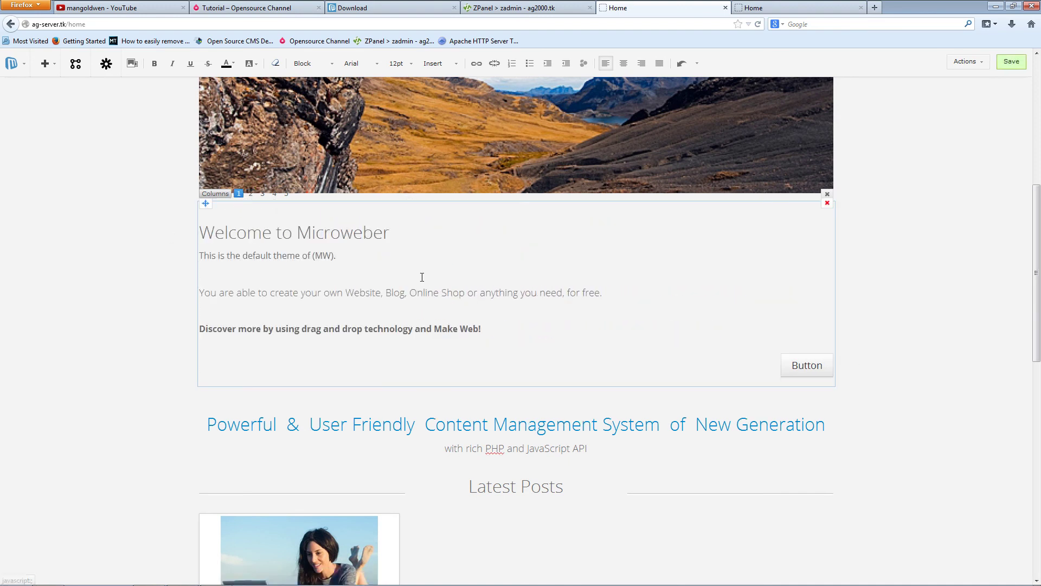
{"action": "mouse_move", "coordinate": [818, 371]}
{"action": "scroll", "coordinate": [986, 135], "scroll_direction": "up", "scroll_amount": 5}
- Save the homepage and reload the second Home tab to check the single-column layout
{"action": "left_click", "coordinate": [1011, 64]}
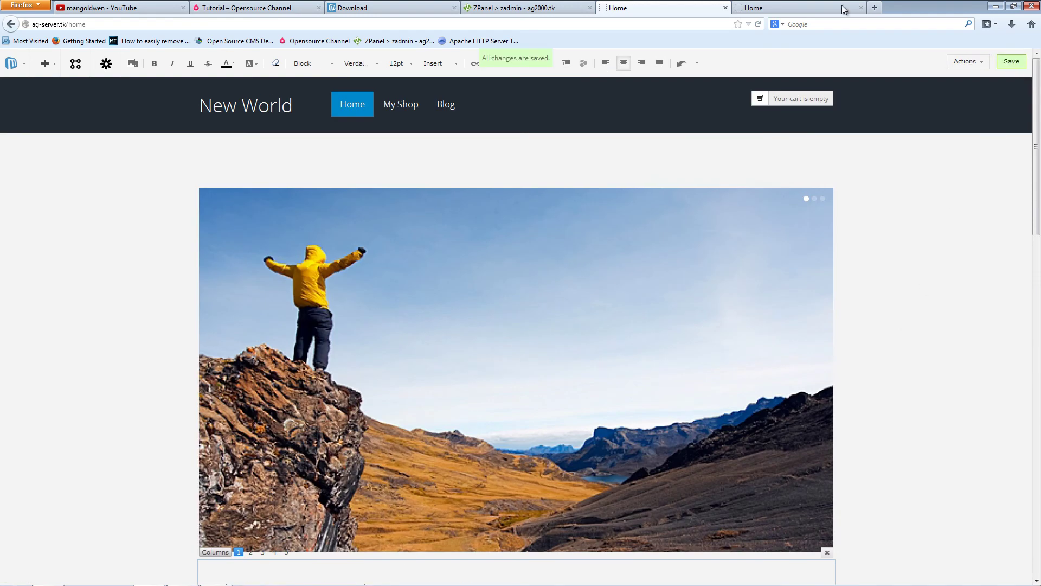
{"action": "left_click", "coordinate": [808, 7]}
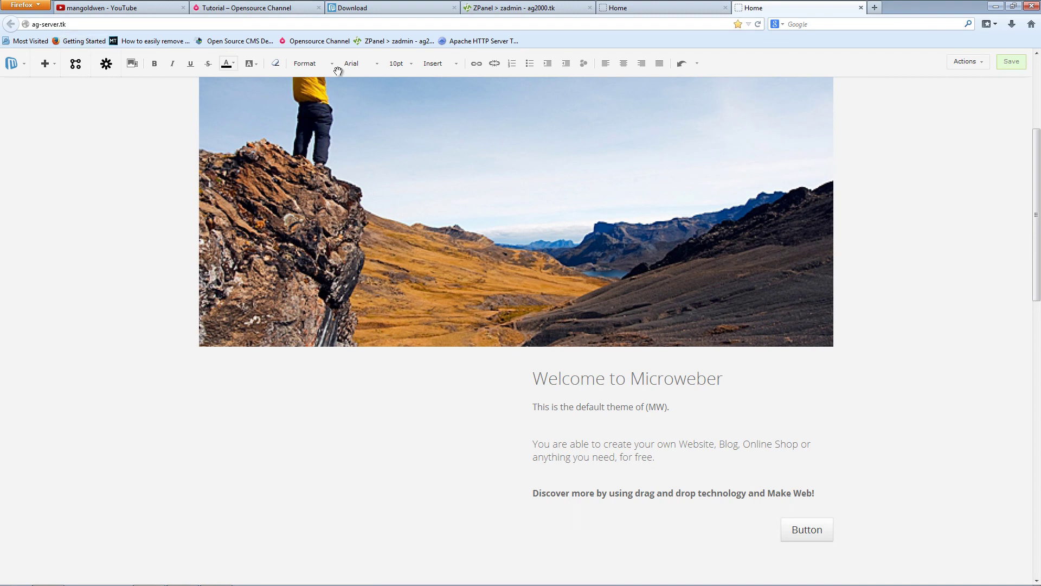
{"action": "left_click", "coordinate": [756, 27]}
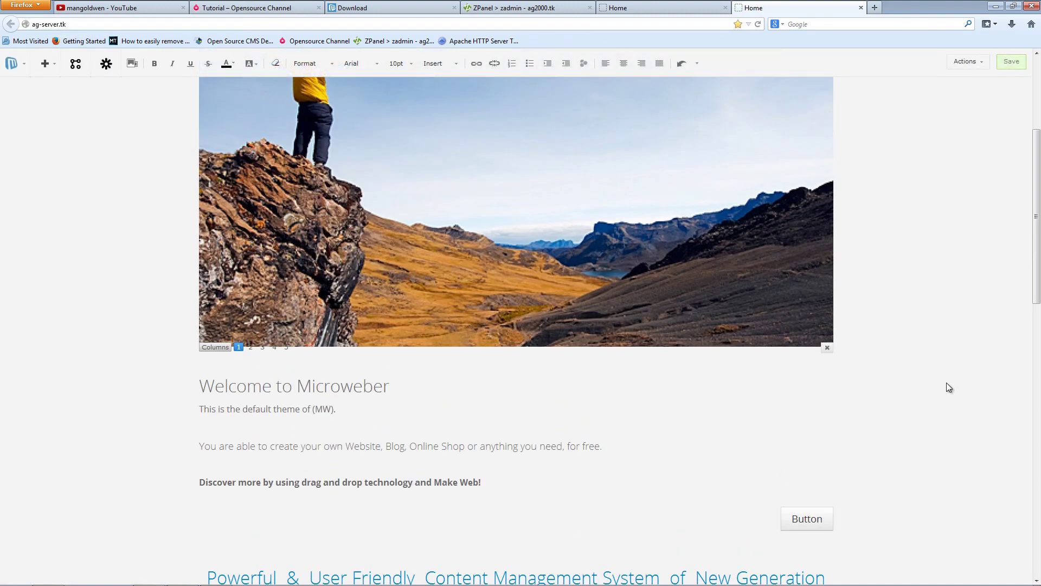
{"action": "scroll", "coordinate": [964, 299], "scroll_direction": "up", "scroll_amount": 8}
{"action": "scroll", "coordinate": [964, 395], "scroll_direction": "down", "scroll_amount": 8}
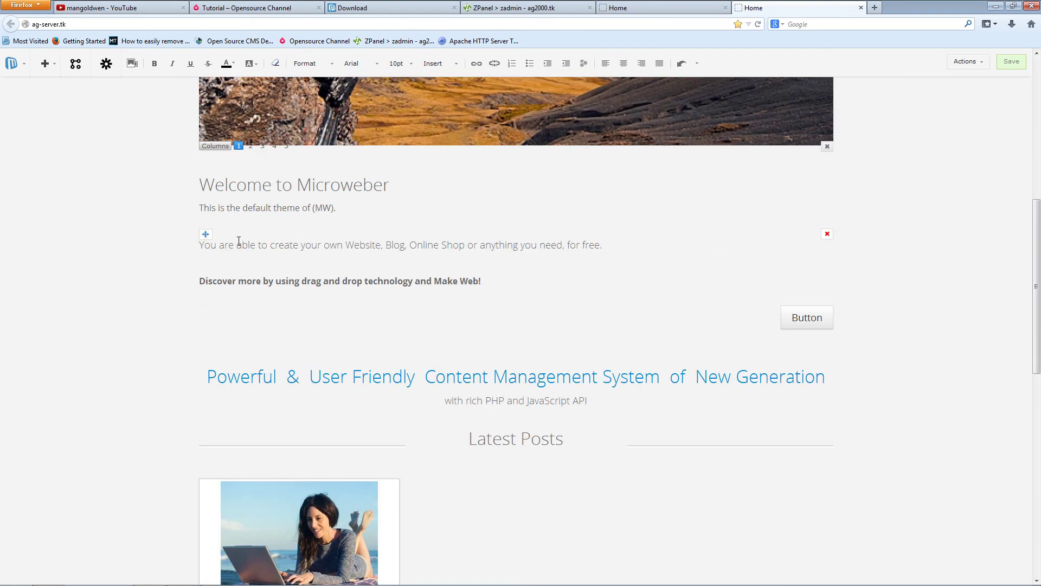
- Try moving the Welcome to Microweber heading up, then leave the editor without saving that move
{"action": "left_click", "coordinate": [645, 8]}
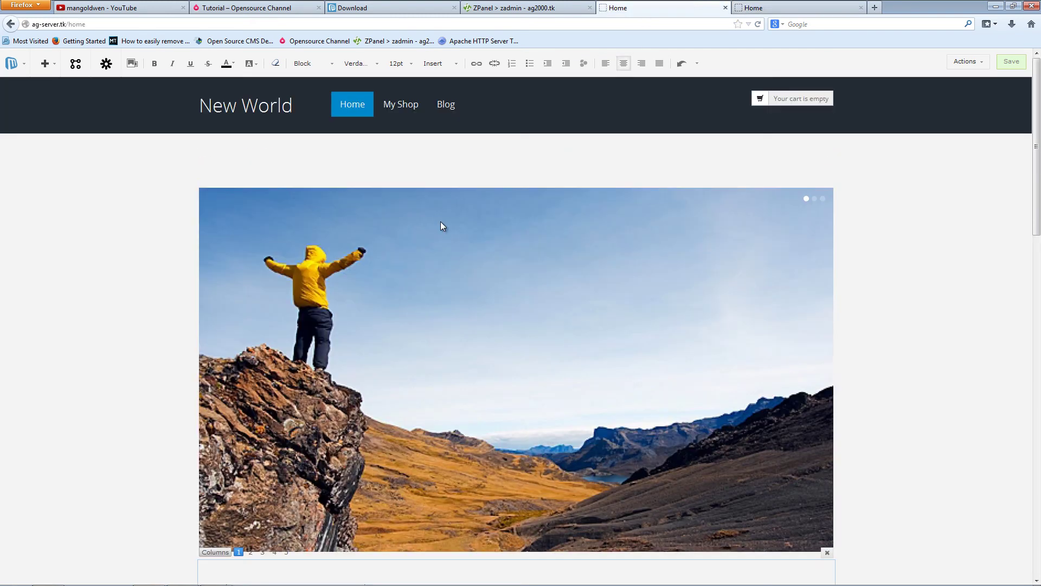
{"action": "scroll", "coordinate": [962, 300], "scroll_direction": "down", "scroll_amount": 4}
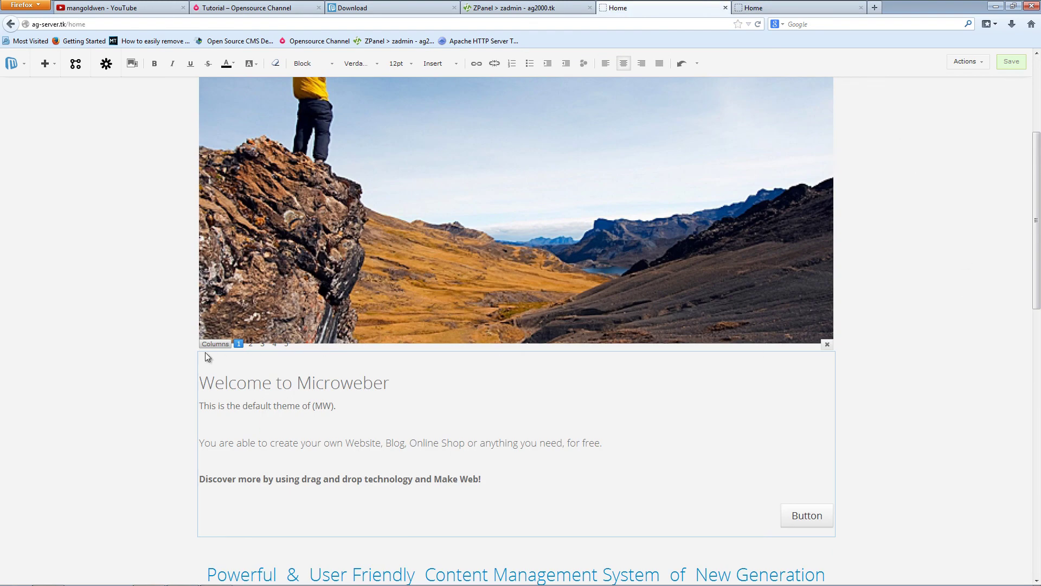
{"action": "mouse_move", "coordinate": [212, 369]}
{"action": "mouse_move", "coordinate": [206, 368]}
{"action": "left_mouse_down"}
{"action": "mouse_move", "coordinate": [520, 379]}
{"action": "mouse_move", "coordinate": [418, 399]}
{"action": "mouse_move", "coordinate": [208, 375]}
{"action": "left_mouse_up"}
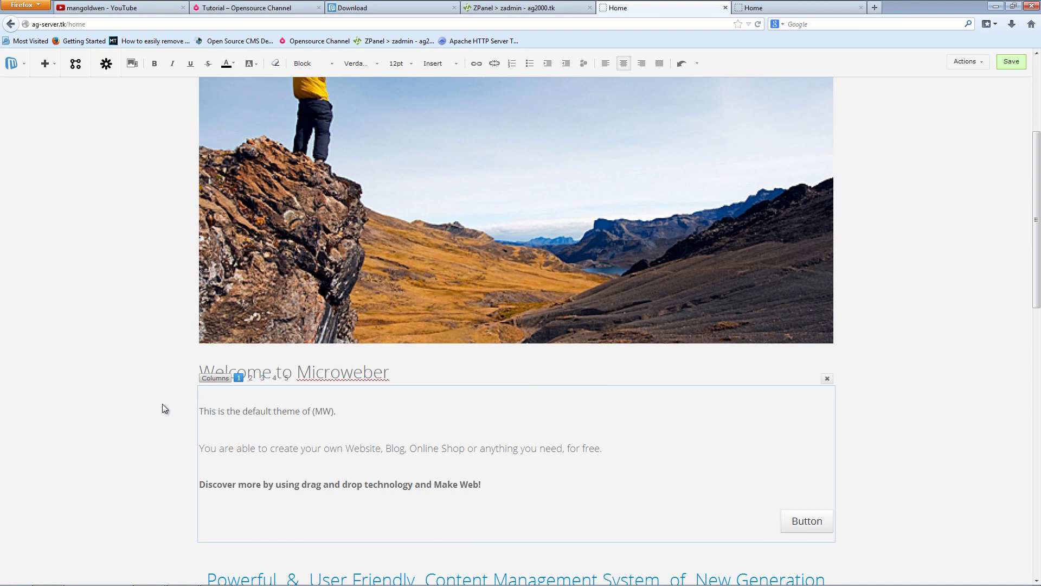
{"action": "left_click", "coordinate": [254, 394]}
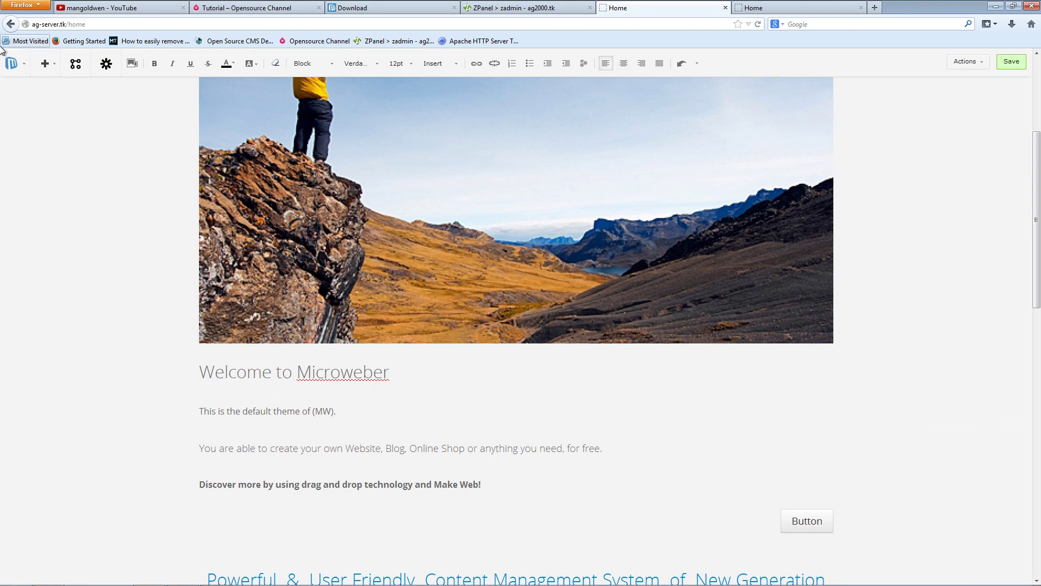
{"action": "middle_click", "coordinate": [118, 395]}
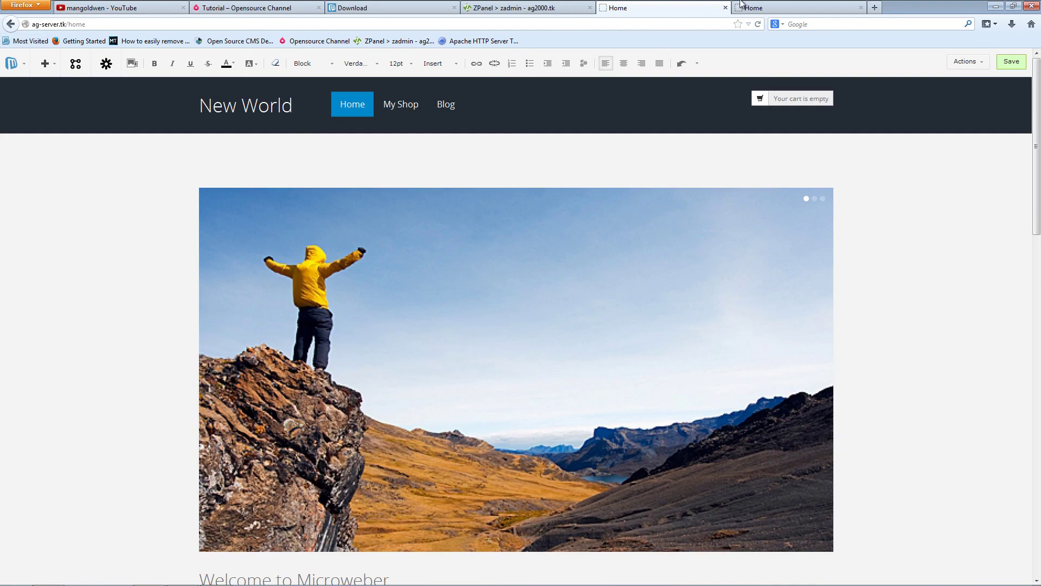
{"action": "left_click", "coordinate": [10, 24]}
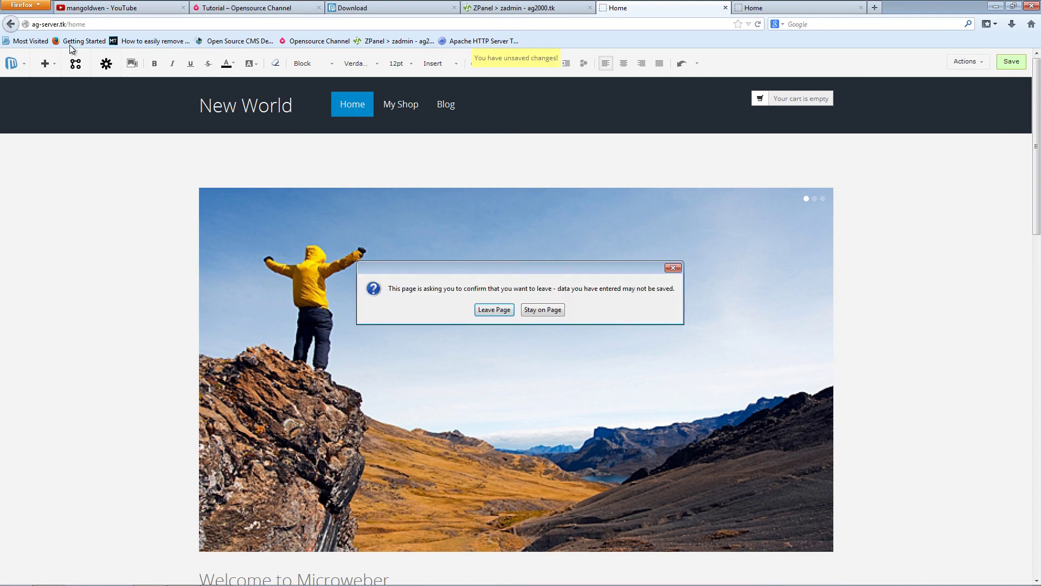
{"action": "left_click", "coordinate": [495, 308]}
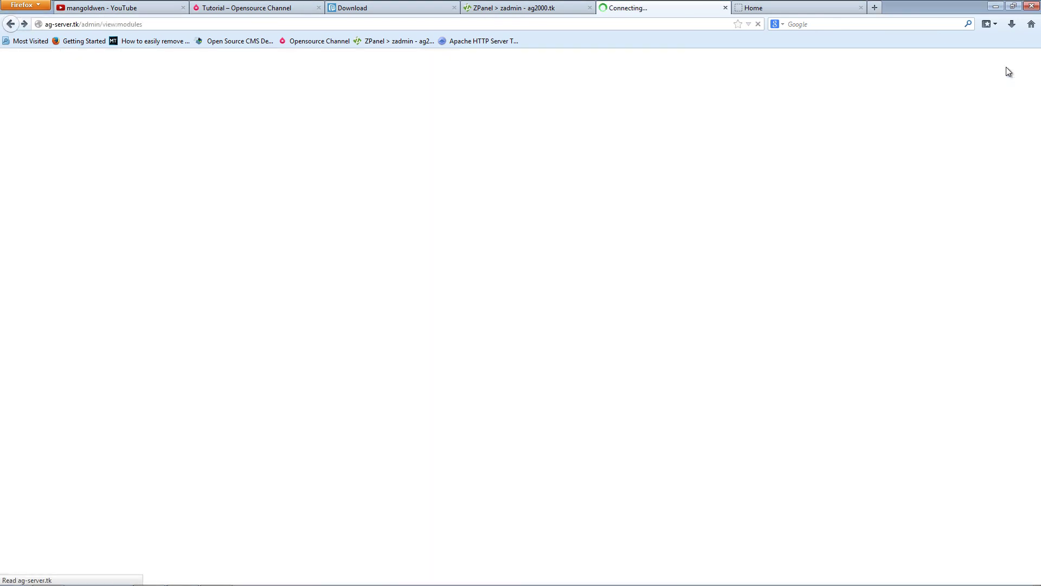
- Re-enter live edit and drop the Picture Gallery module at the top of the page
{"action": "left_click", "coordinate": [1001, 64]}
{"action": "scroll", "coordinate": [890, 296], "scroll_direction": "down", "scroll_amount": 5}
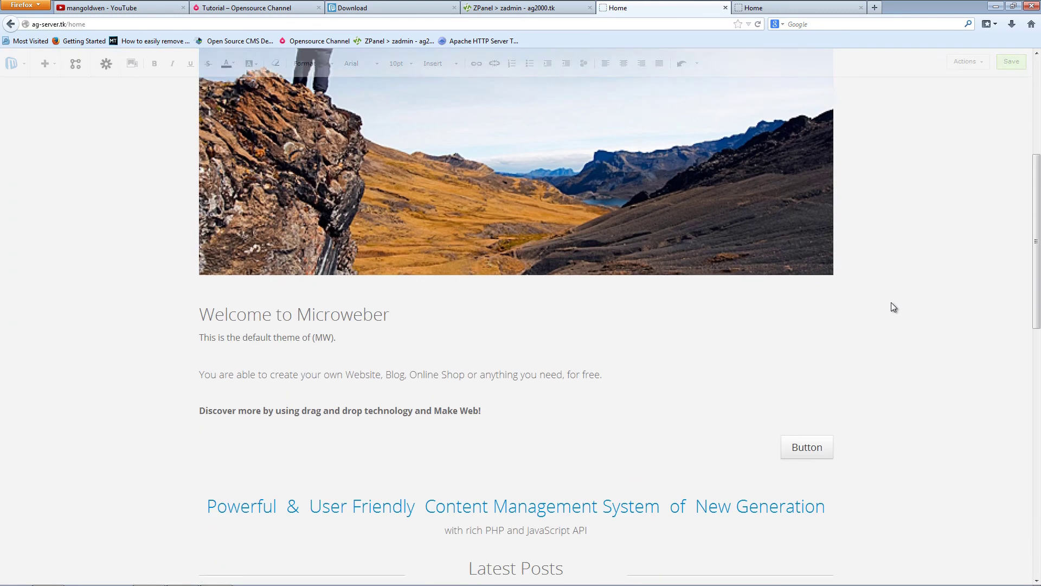
{"action": "scroll", "coordinate": [913, 371], "scroll_direction": "up", "scroll_amount": 3}
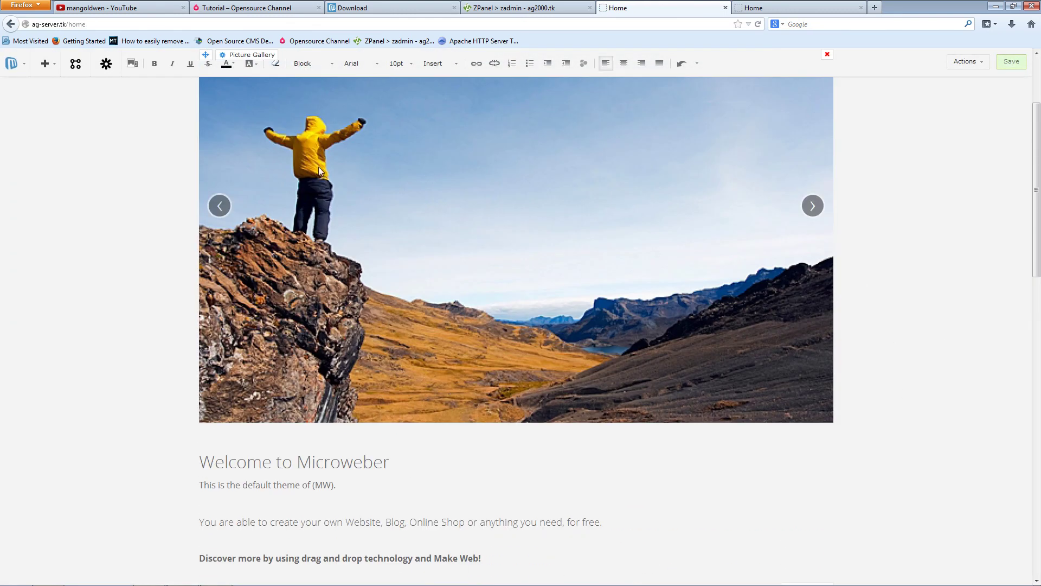
{"action": "scroll", "coordinate": [924, 313], "scroll_direction": "up", "scroll_amount": 2}
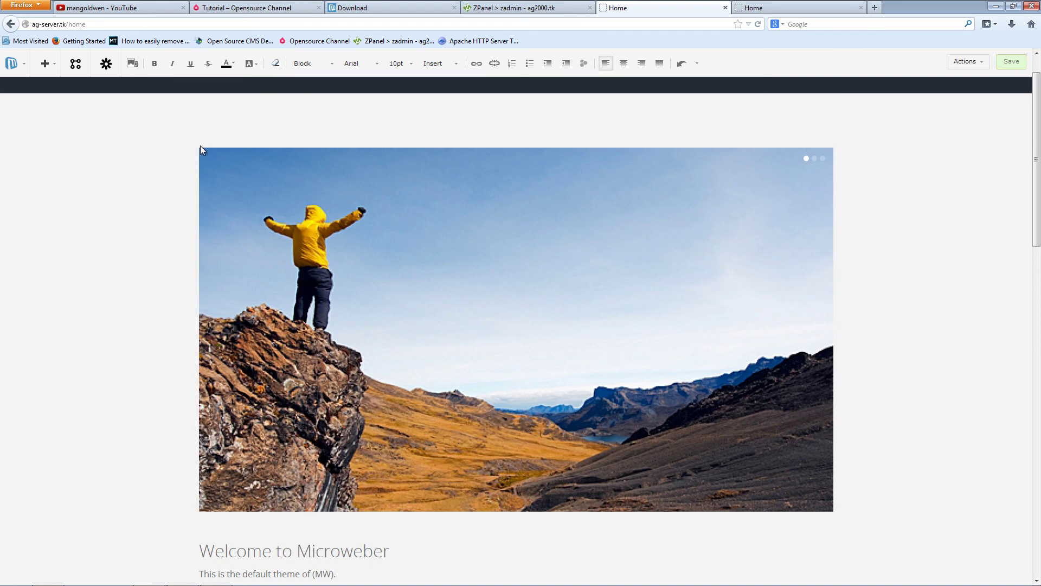
{"action": "mouse_move", "coordinate": [266, 150]}
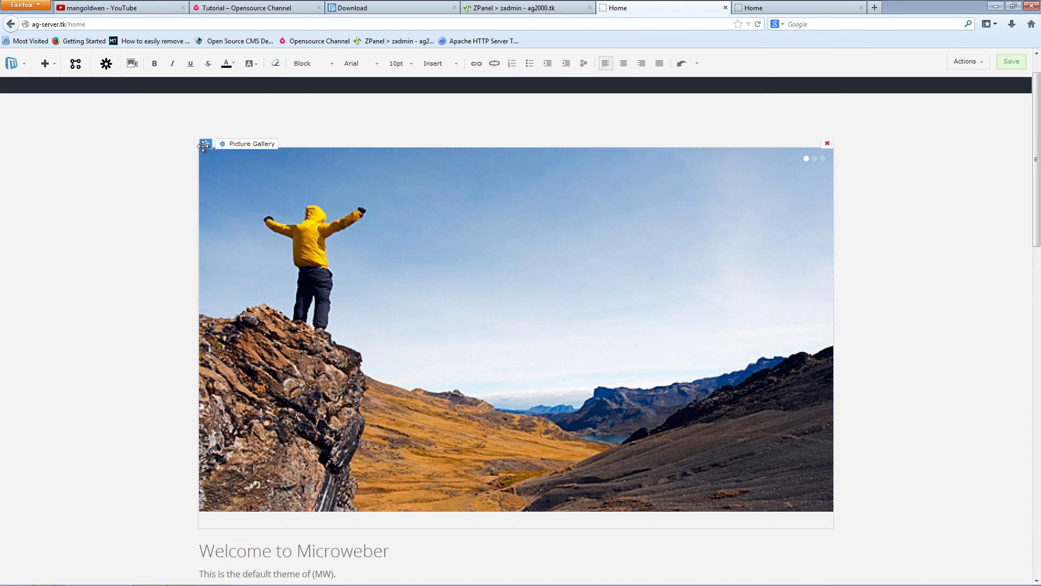
{"action": "left_click_drag", "start_coordinate": [252, 195], "coordinate": [401, 138]}
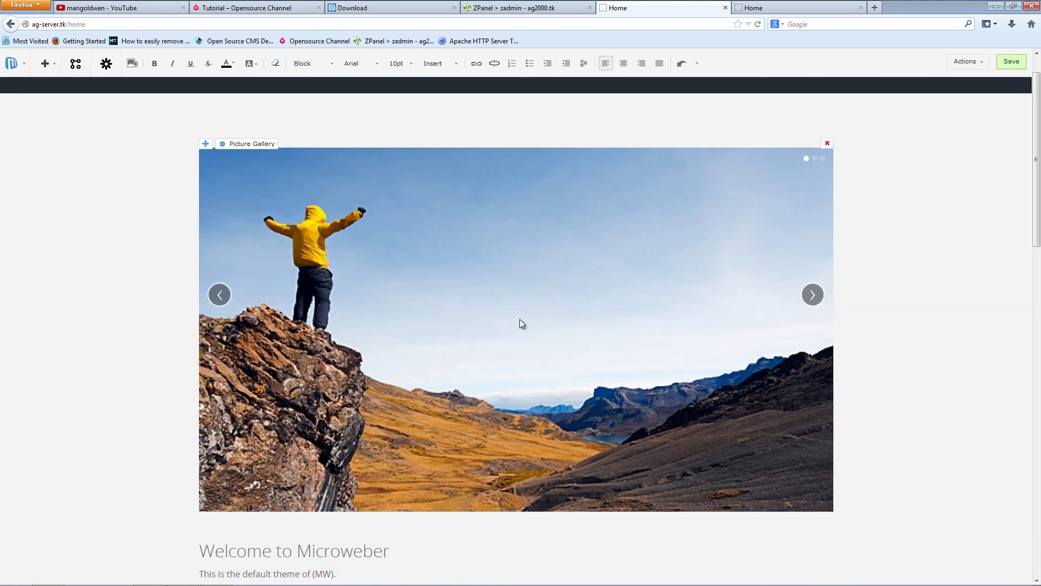
{"action": "middle_click", "coordinate": [901, 313]}
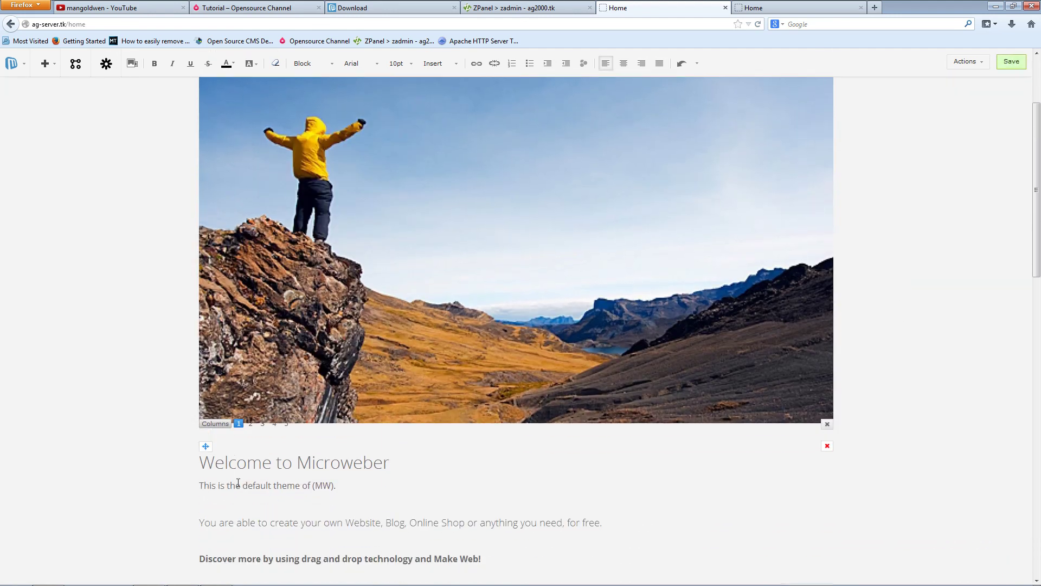
- Move the welcome layout down below the picture gallery banner
{"action": "scroll", "coordinate": [112, 424], "scroll_direction": "down", "scroll_amount": 4}
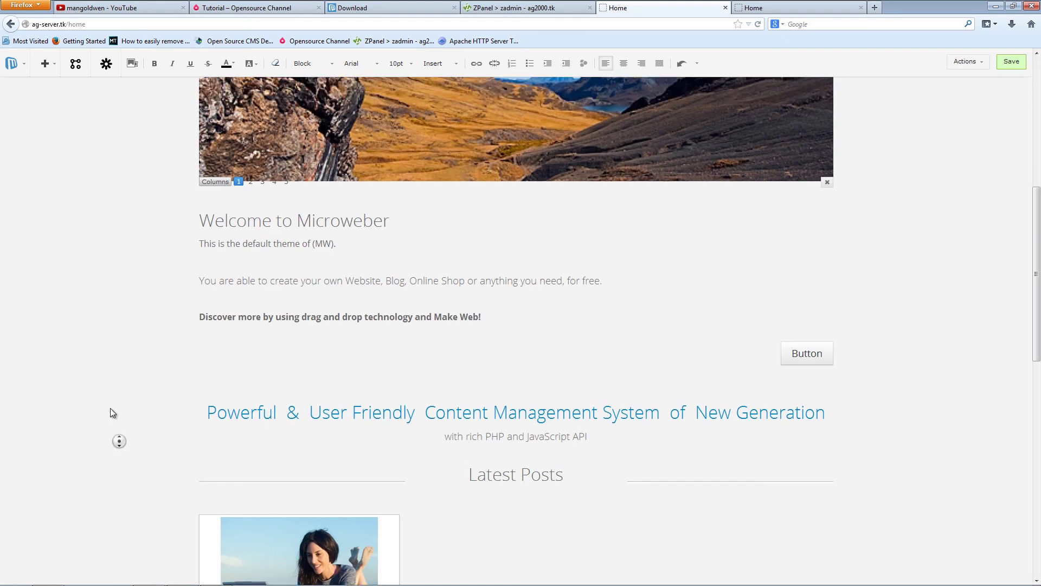
{"action": "left_click", "coordinate": [479, 393]}
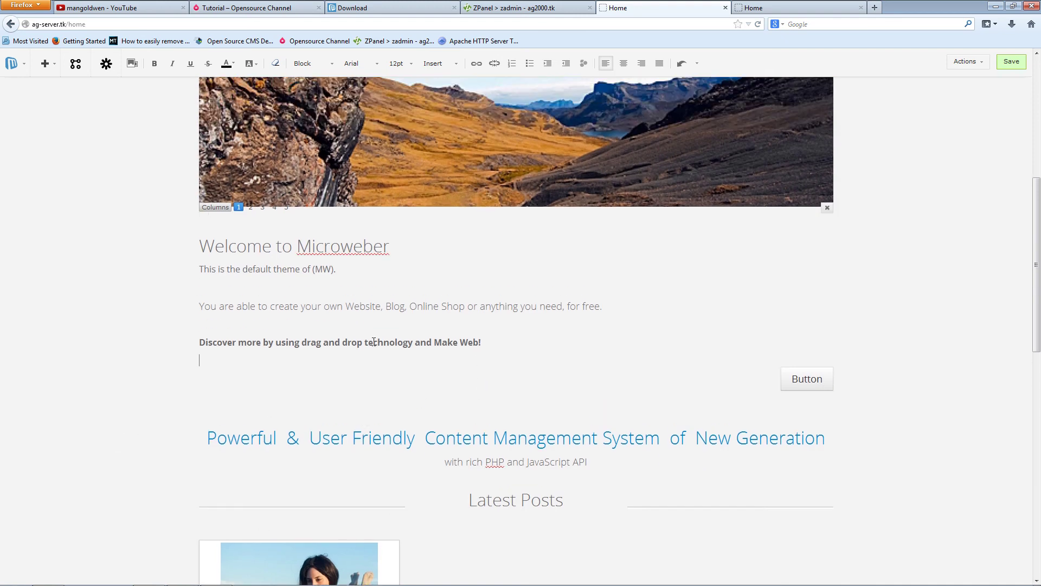
{"action": "left_click_drag", "start_coordinate": [204, 219], "coordinate": [250, 243]}
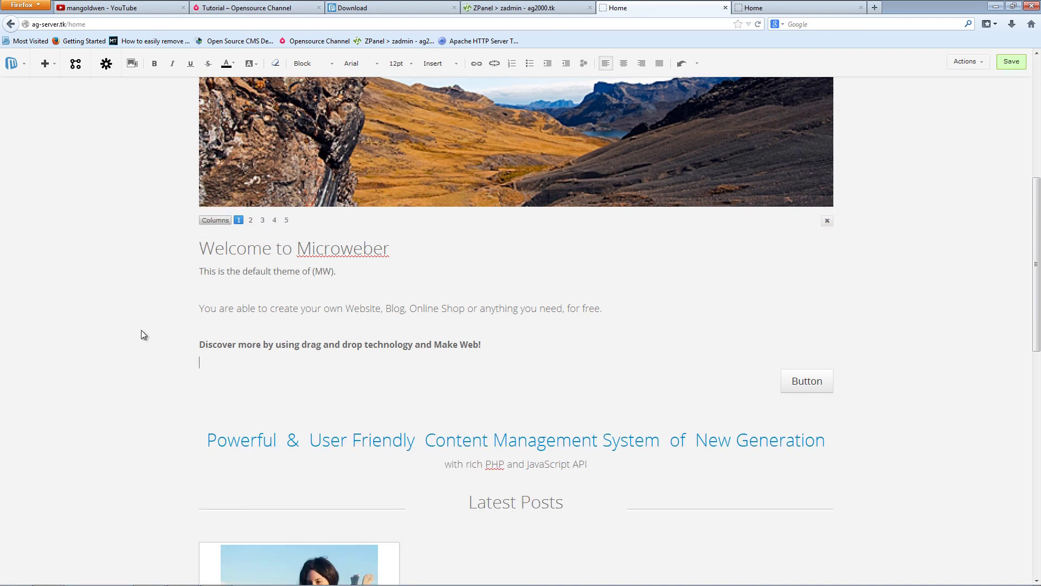
{"action": "scroll", "coordinate": [133, 351], "scroll_direction": "up", "scroll_amount": 6}
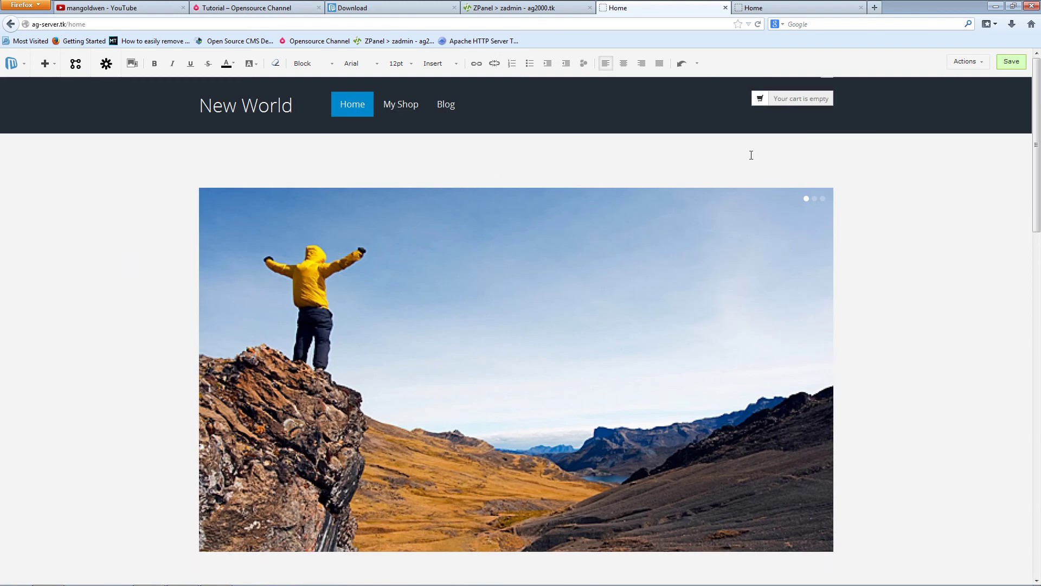
- Save the homepage and close the duplicate Home tab
{"action": "left_click", "coordinate": [1007, 64]}
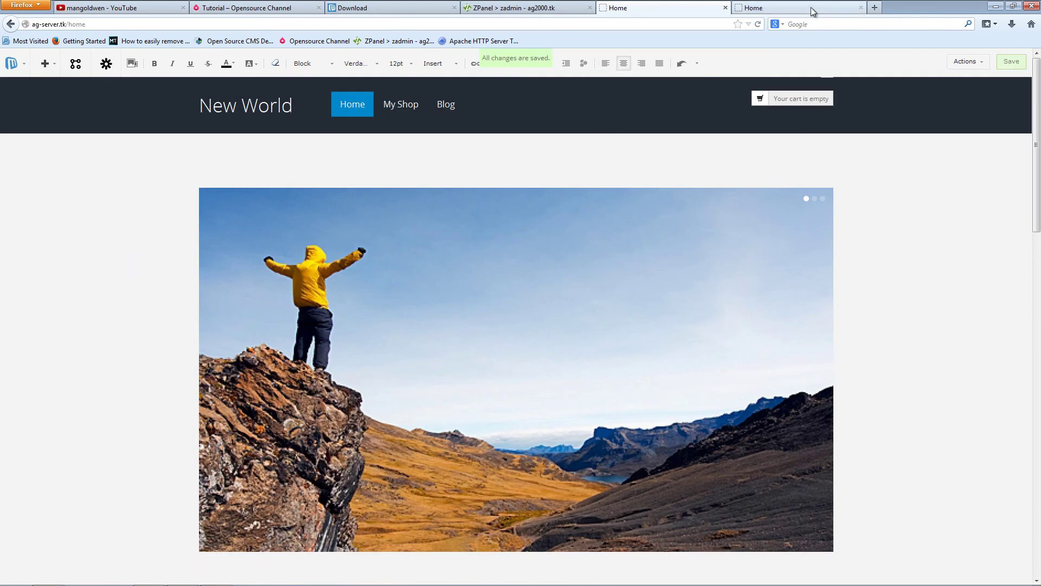
{"action": "left_click", "coordinate": [811, 7]}
{"action": "middle_click", "coordinate": [912, 411]}
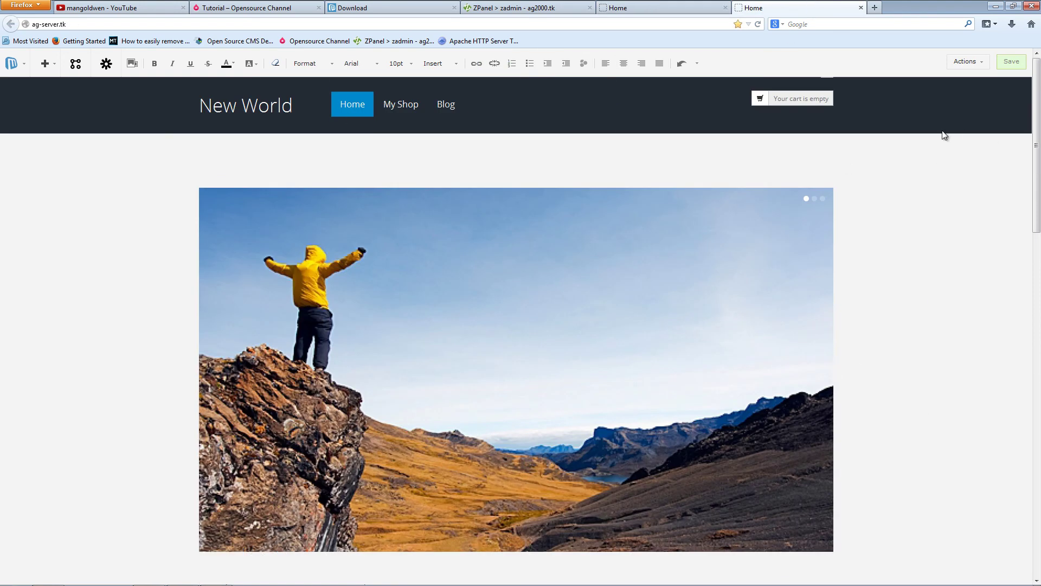
{"action": "left_click", "coordinate": [861, 8]}
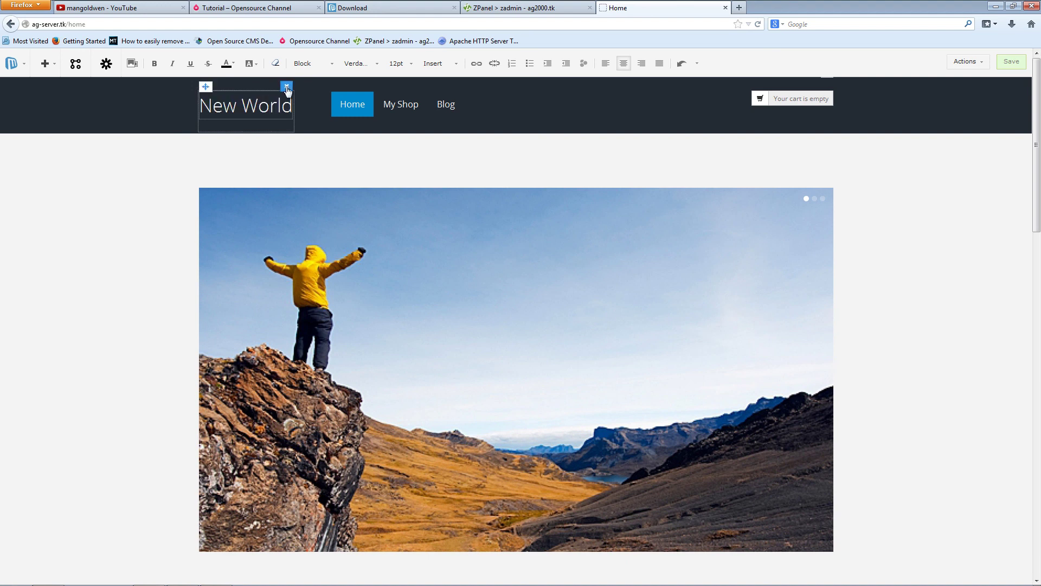
- Go back to the admin area's Modules list, then return to live editing of the homepage
{"action": "left_click", "coordinate": [11, 63]}
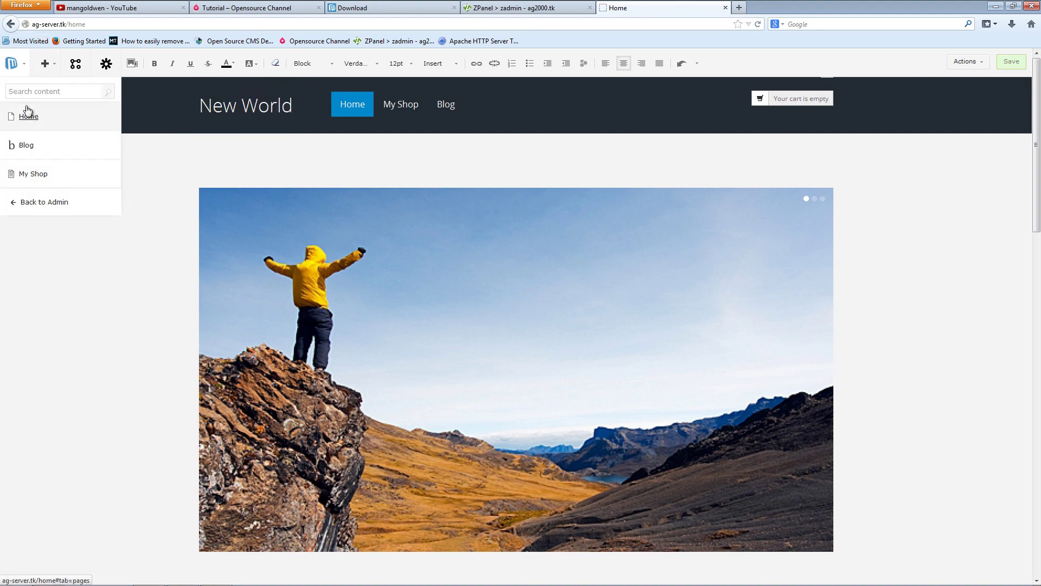
{"action": "left_click", "coordinate": [38, 208]}
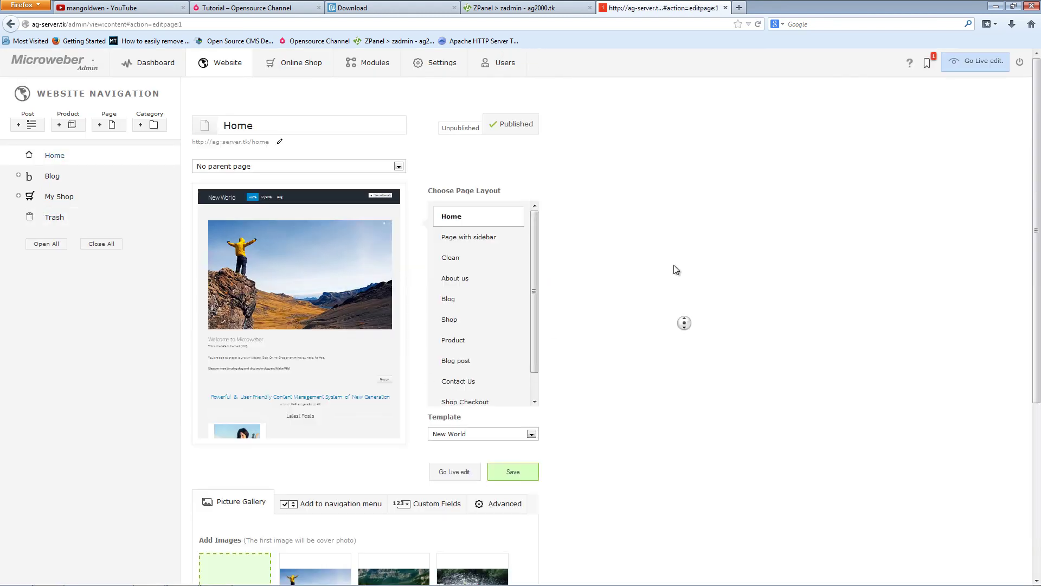
{"action": "left_click", "coordinate": [392, 69]}
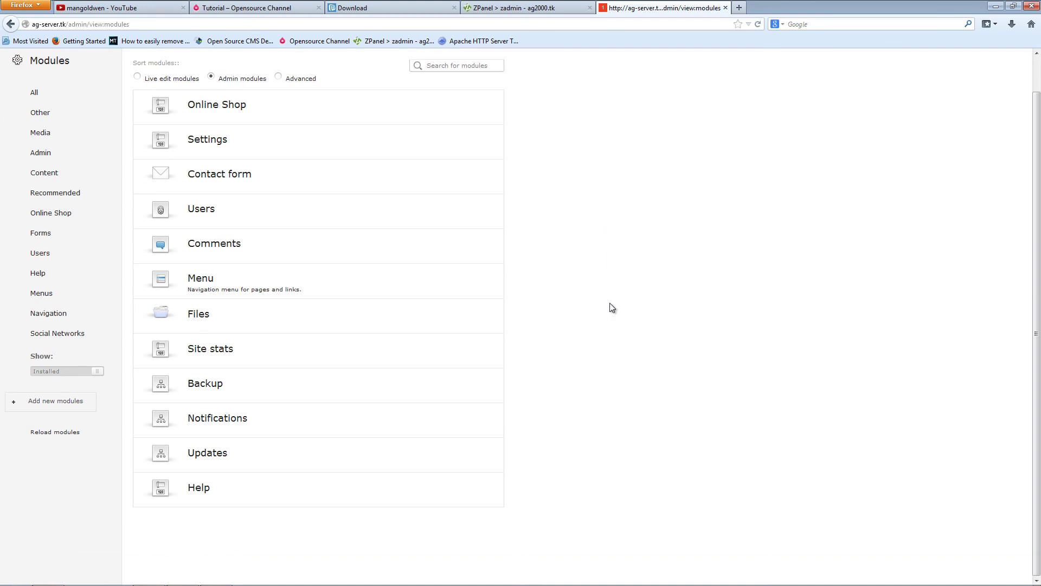
{"action": "left_click", "coordinate": [976, 61]}
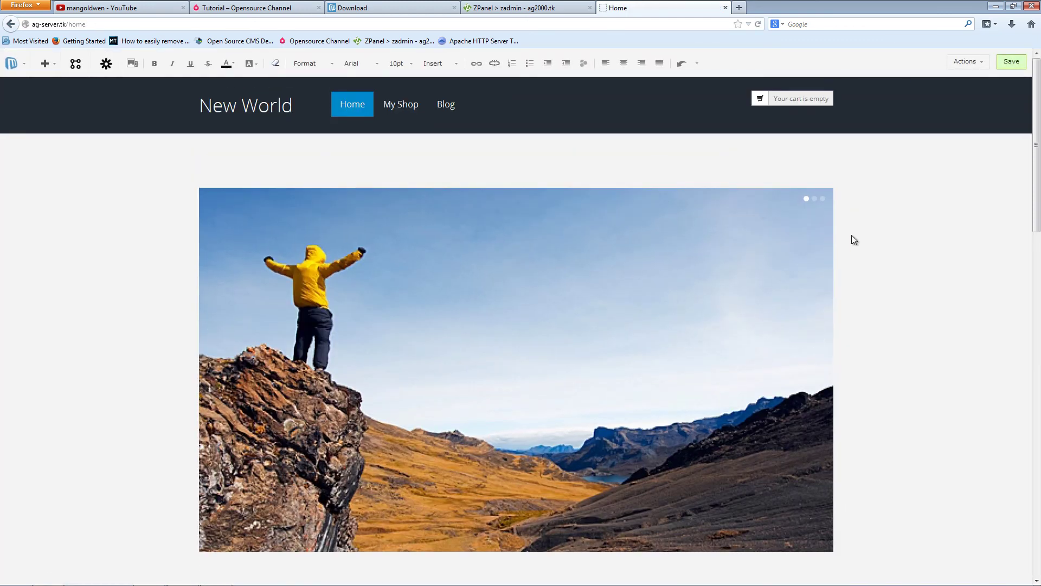
- Drag a Video module from the modules list above the picture gallery and open its settings
{"action": "left_click", "coordinate": [109, 72]}
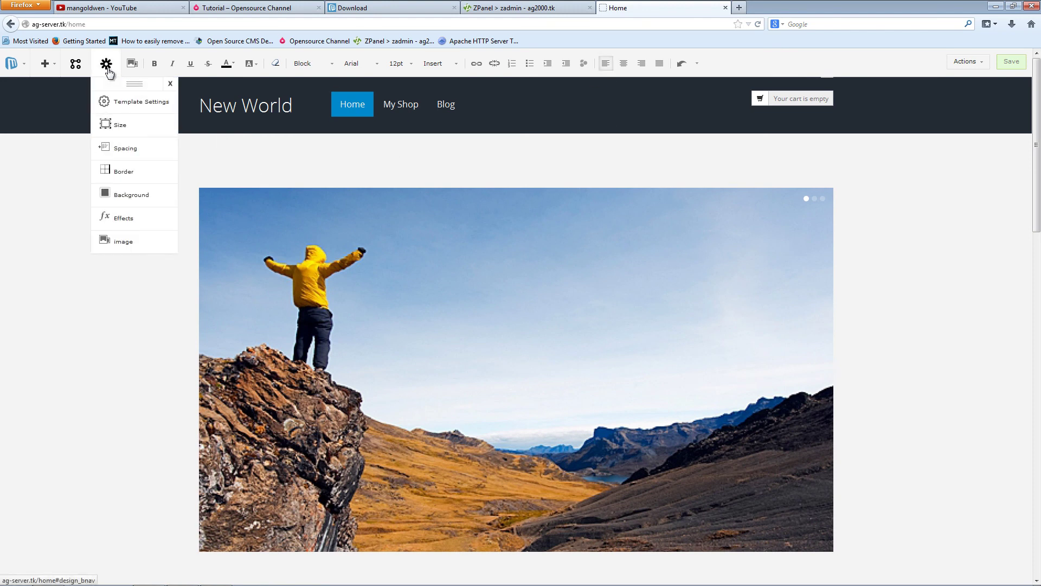
{"action": "left_click", "coordinate": [75, 64]}
{"action": "left_click", "coordinate": [55, 243]}
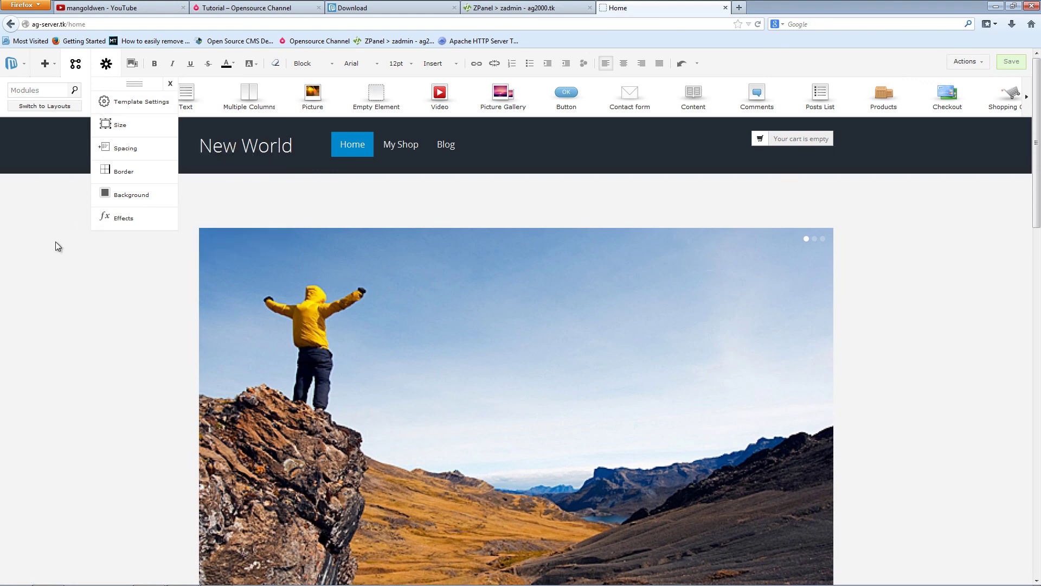
{"action": "left_click", "coordinate": [170, 83]}
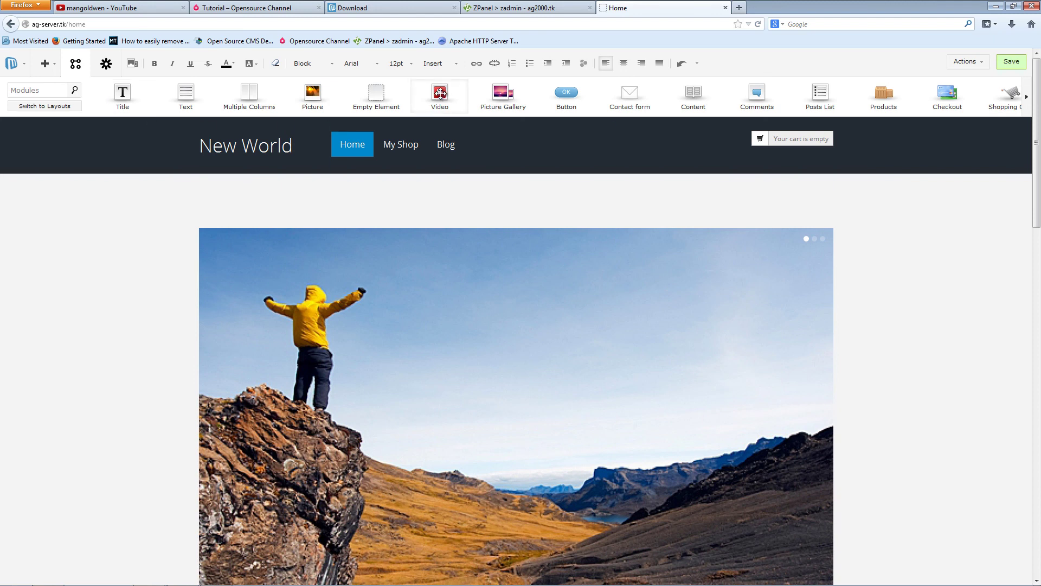
{"action": "left_click_drag", "start_coordinate": [439, 92], "coordinate": [412, 210]}
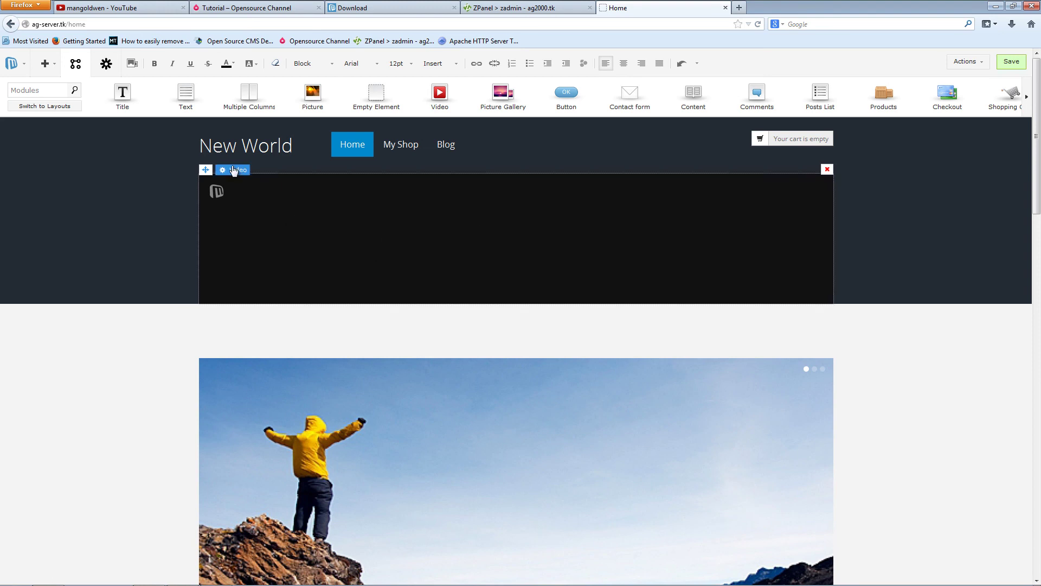
{"action": "left_click", "coordinate": [234, 170]}
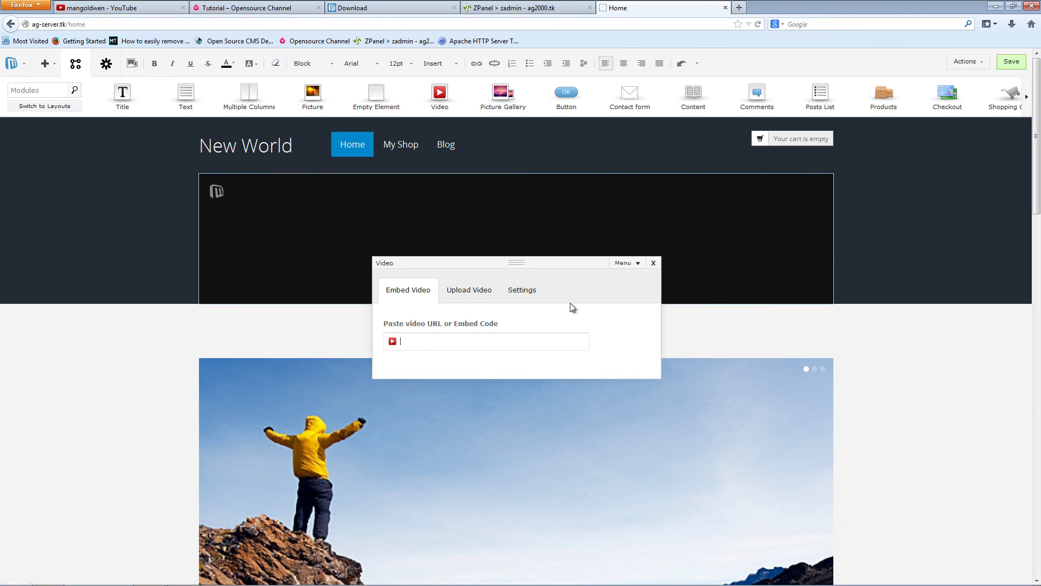
- Copy the 'How to install Jaws on your server' YouTube link and paste it as the video's embed URL
{"action": "left_click", "coordinate": [162, 7]}
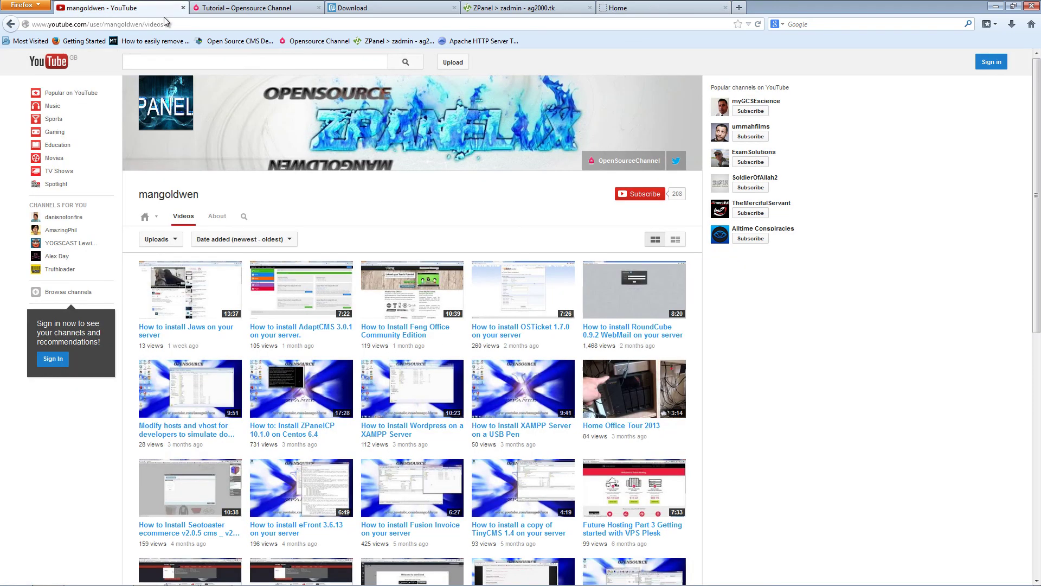
{"action": "right_click", "coordinate": [220, 328]}
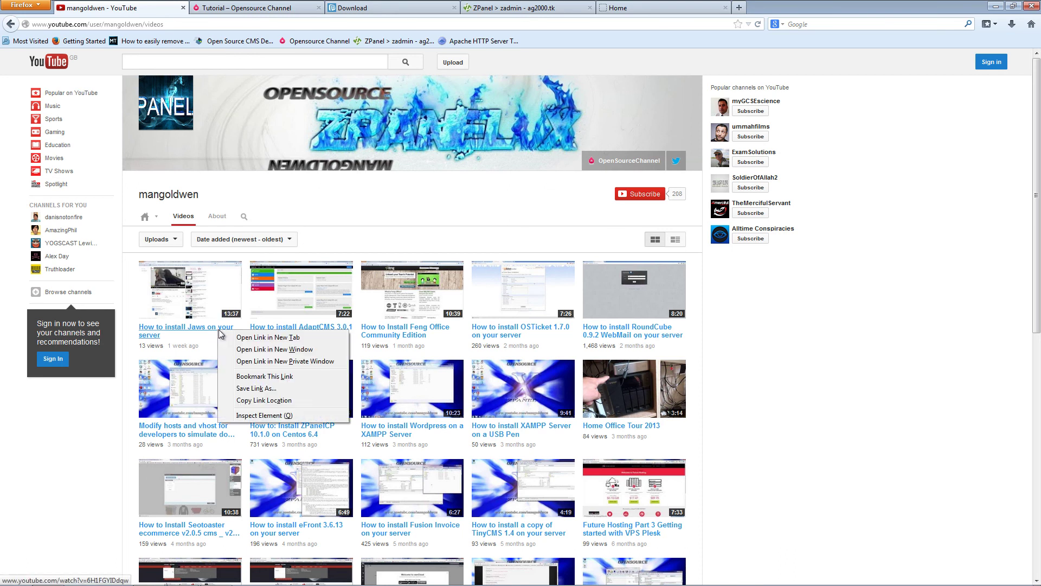
{"action": "left_click", "coordinate": [314, 401]}
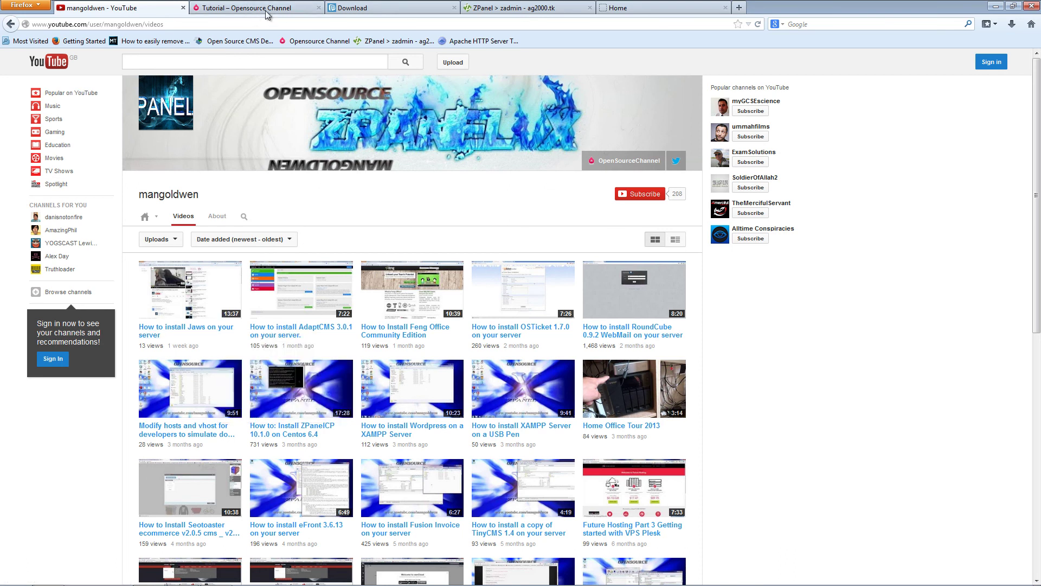
{"action": "left_click", "coordinate": [643, 9]}
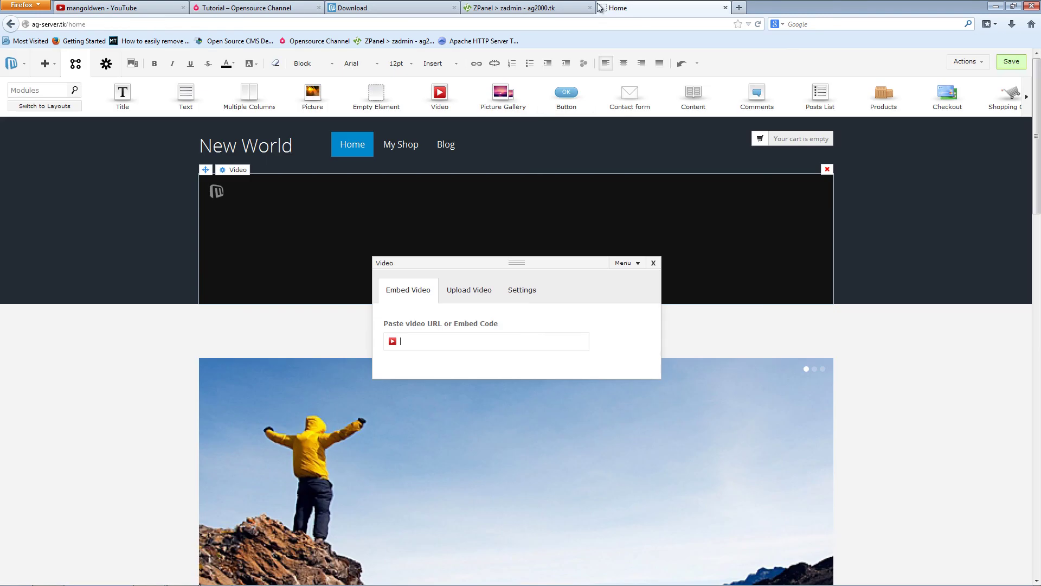
{"action": "right_click", "coordinate": [447, 345]}
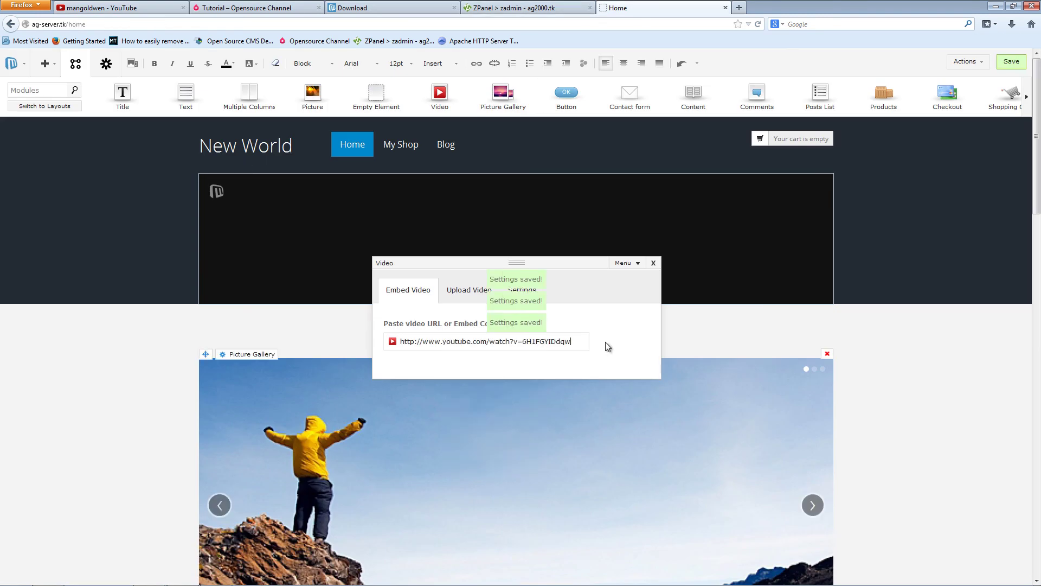
{"action": "left_click", "coordinate": [505, 395]}
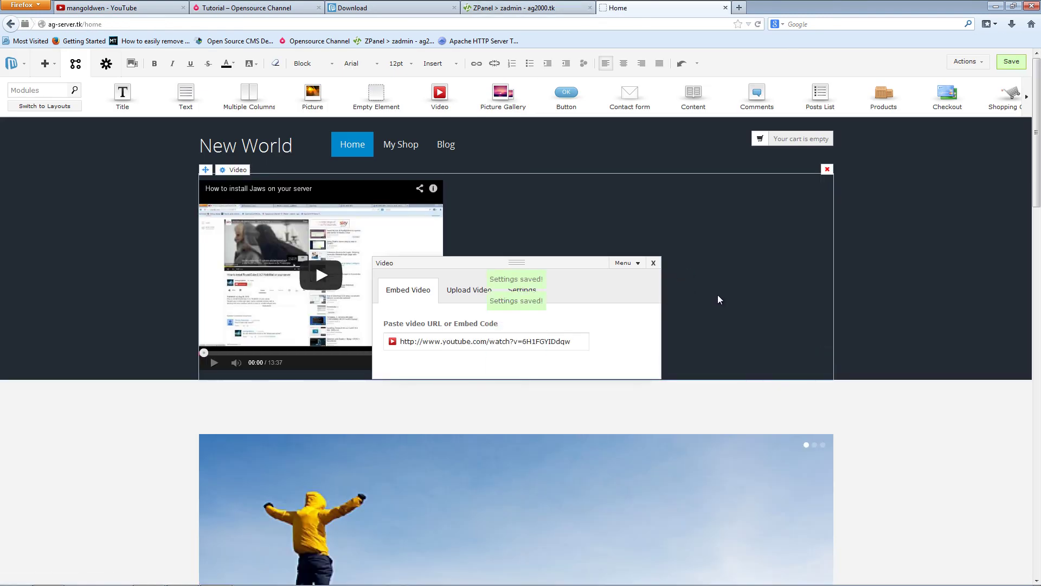
{"action": "left_click", "coordinate": [653, 263]}
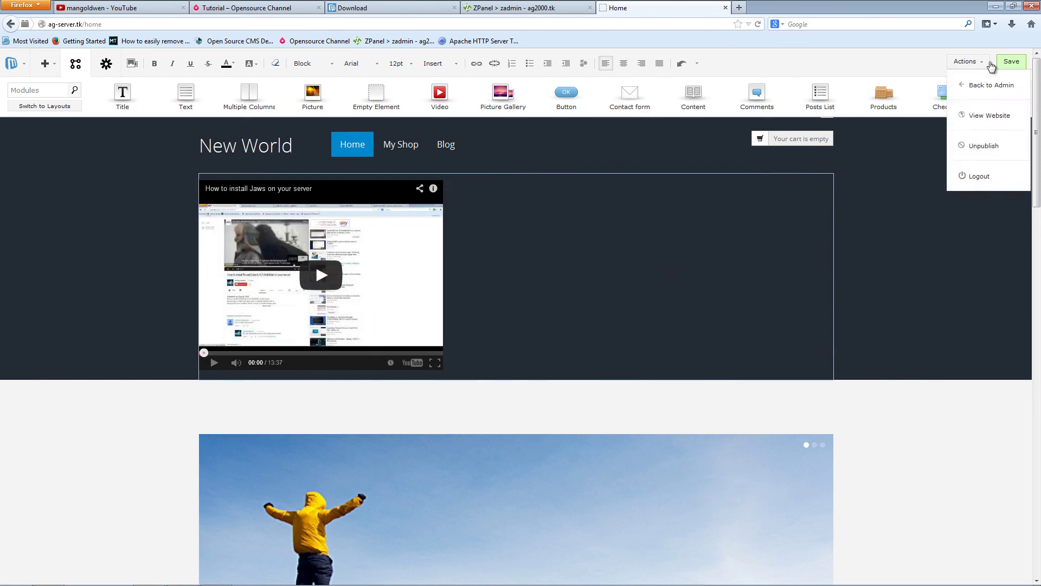
- Save the homepage with the embedded video, view it in a new tab, then return to YouTube
{"action": "left_click", "coordinate": [1011, 62]}
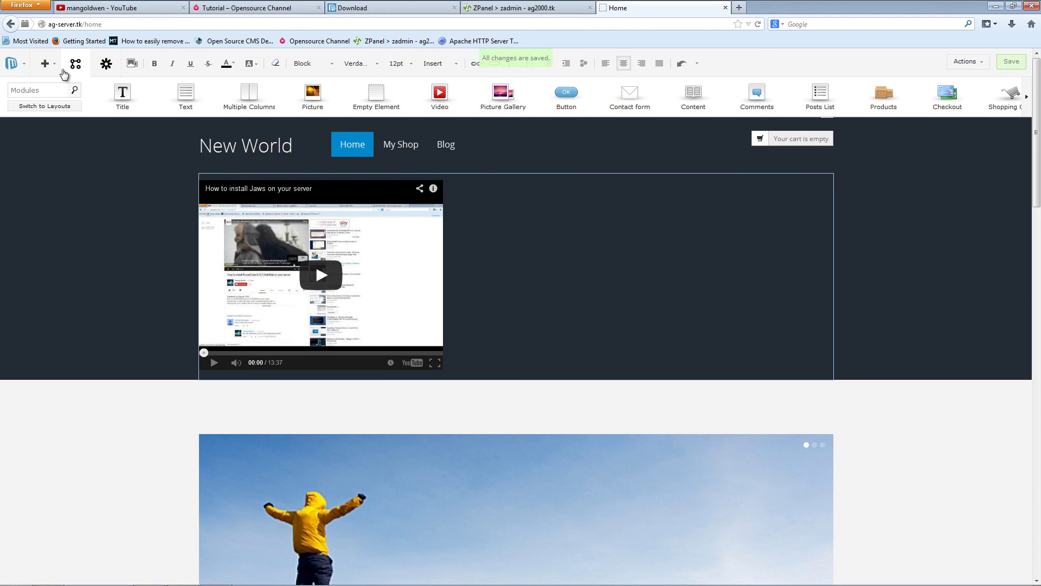
{"action": "mouse_move", "coordinate": [33, 66]}
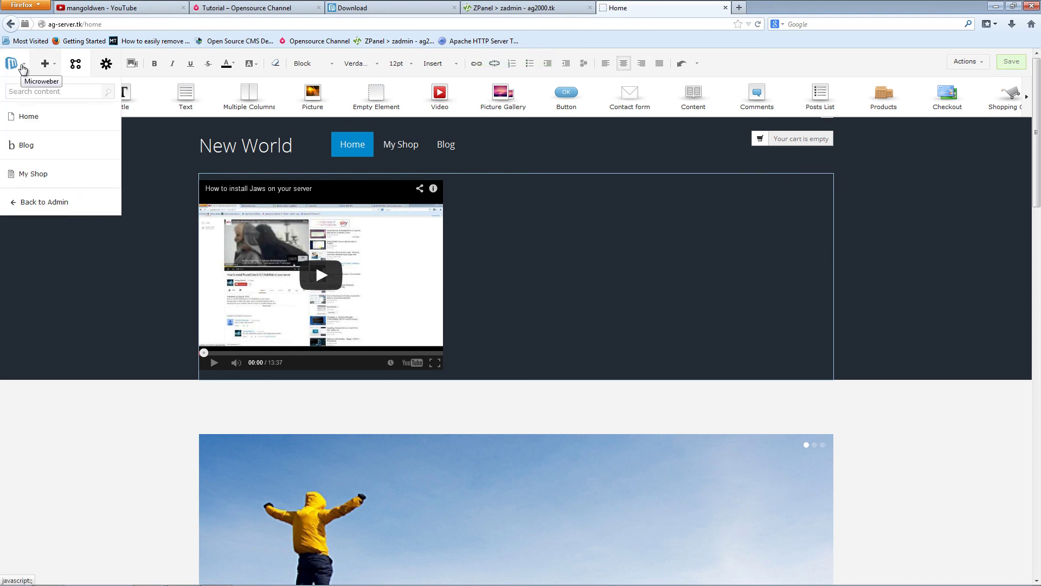
{"action": "left_click", "coordinate": [13, 64]}
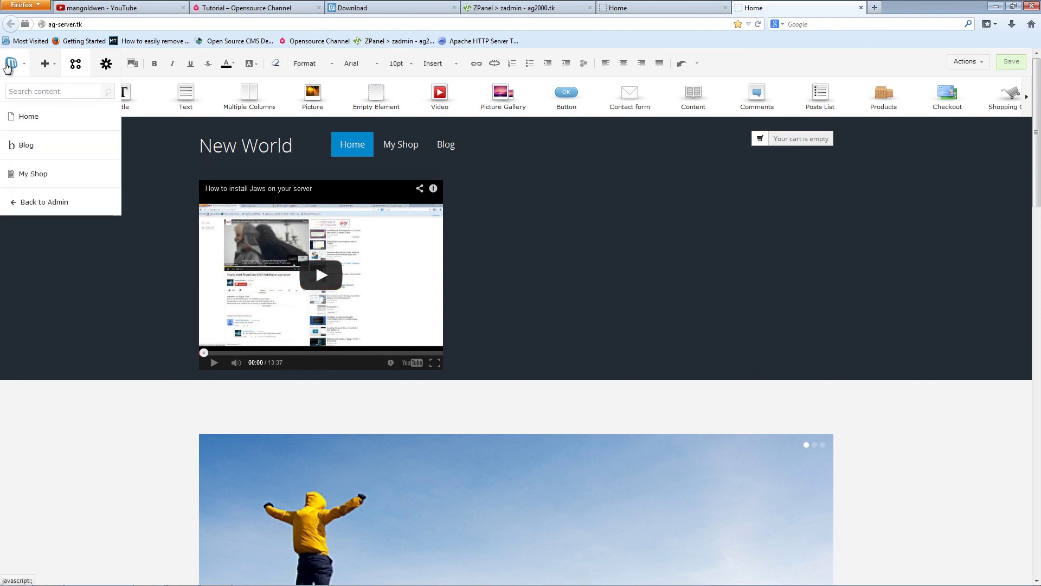
{"action": "left_click", "coordinate": [681, 11]}
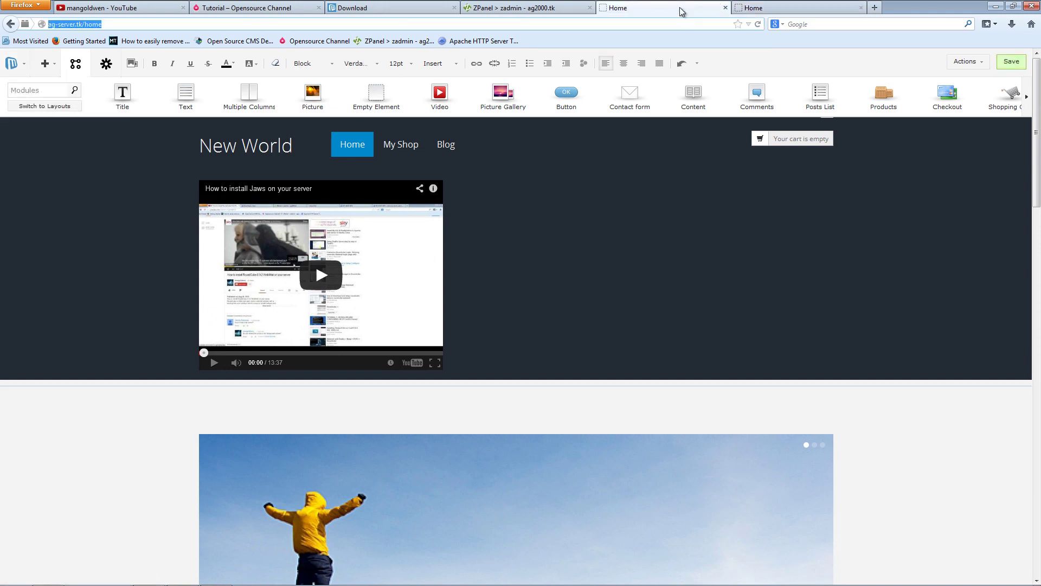
{"action": "left_click", "coordinate": [108, 8]}
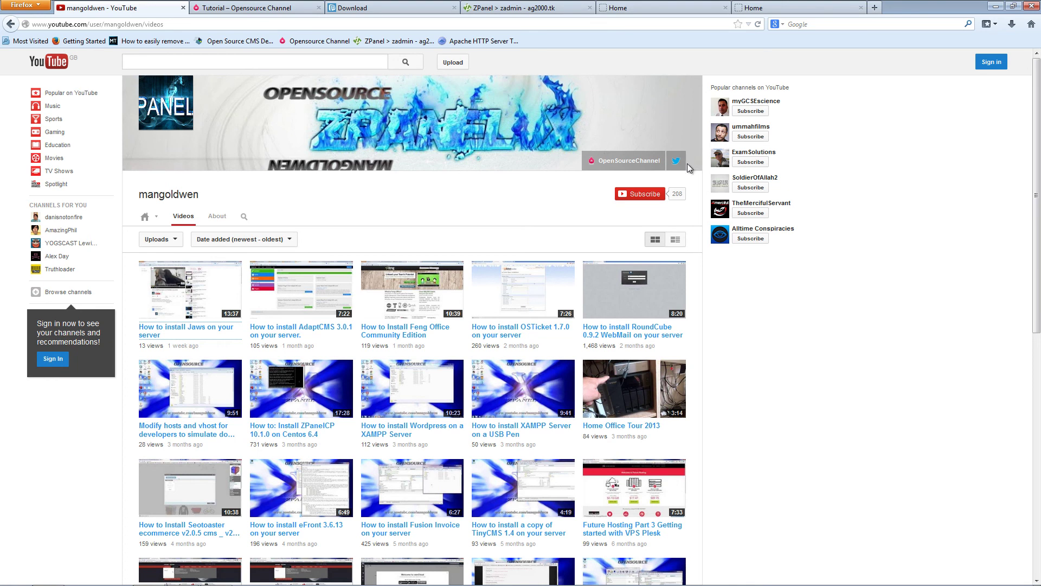
{"action": "left_click", "coordinate": [219, 10]}
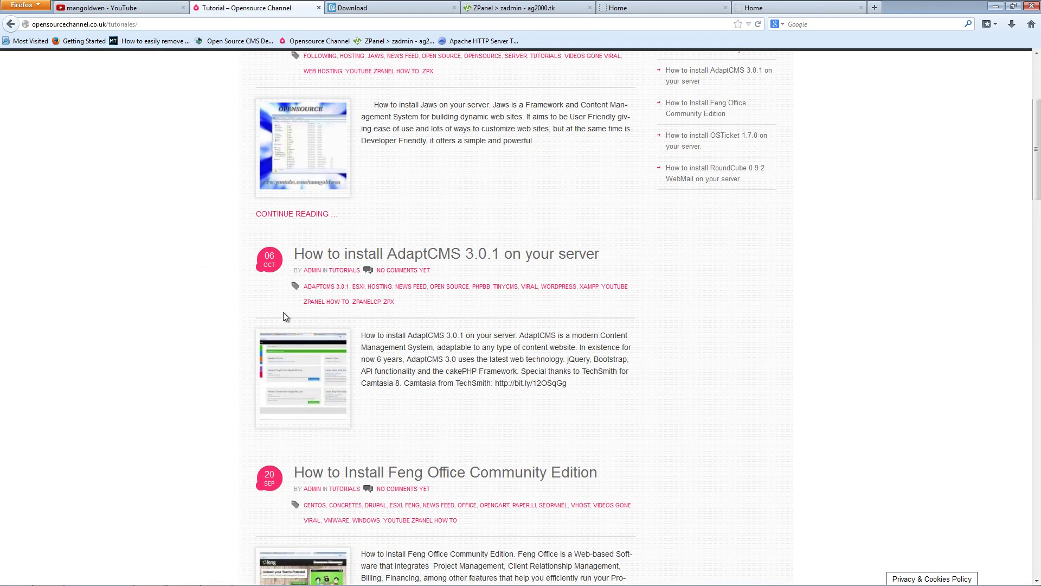
{"action": "scroll", "coordinate": [841, 355], "scroll_direction": "up", "scroll_amount": 4}
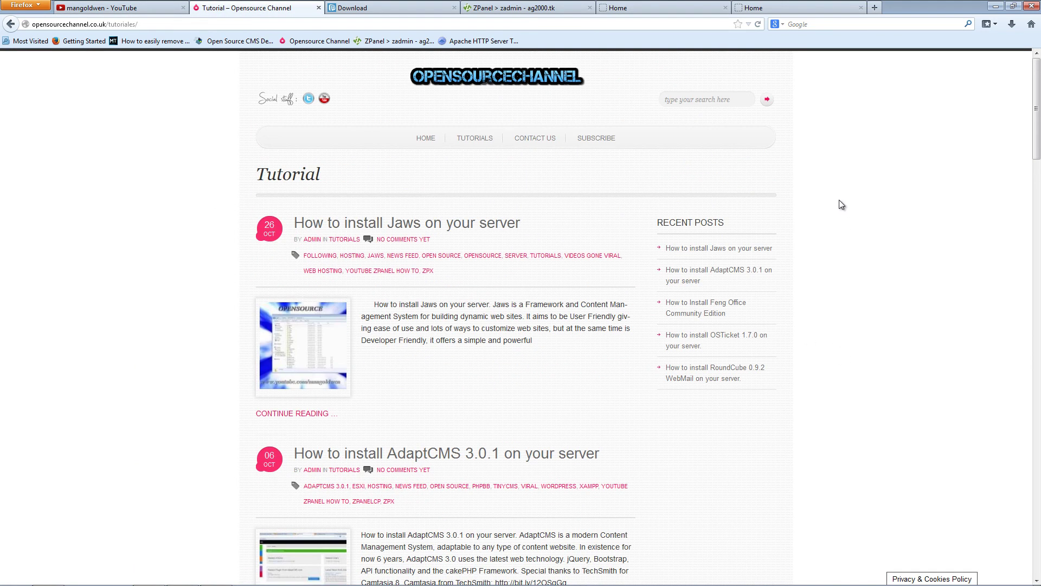
{"action": "left_click", "coordinate": [535, 143]}
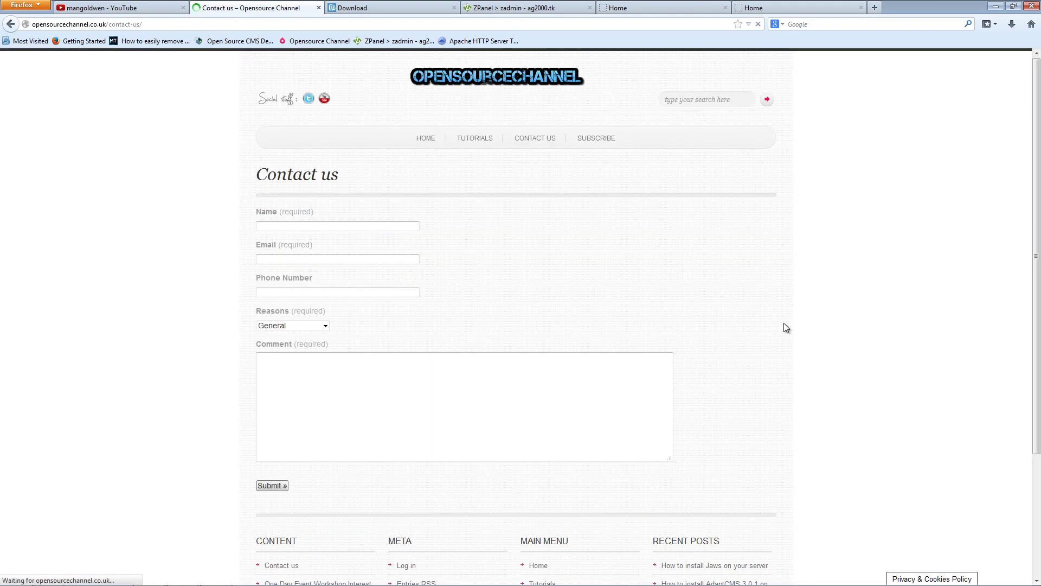
{"action": "scroll", "coordinate": [786, 322], "scroll_direction": "down", "scroll_amount": 1}
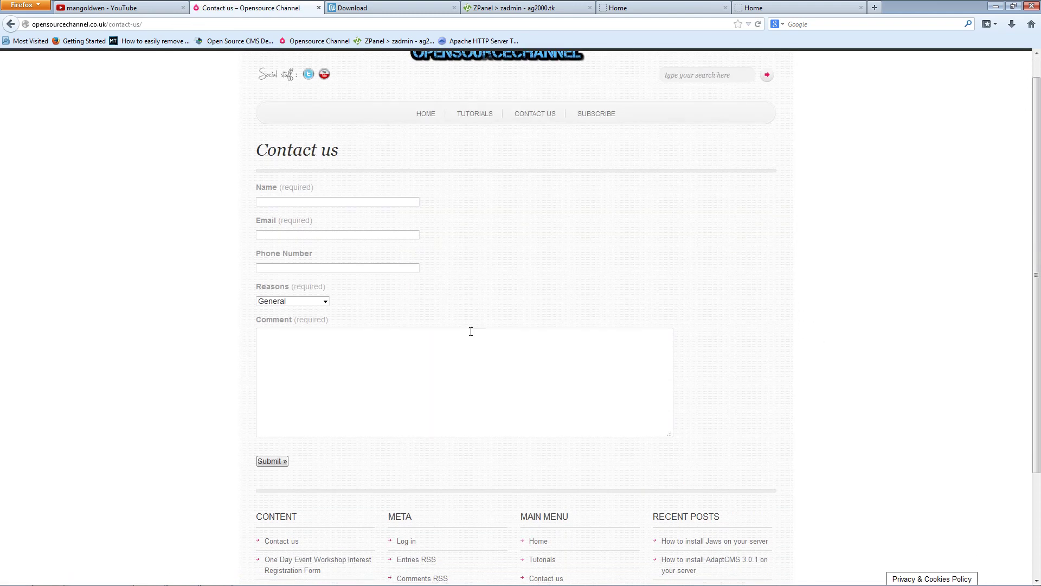
{"action": "left_click", "coordinate": [294, 301]}
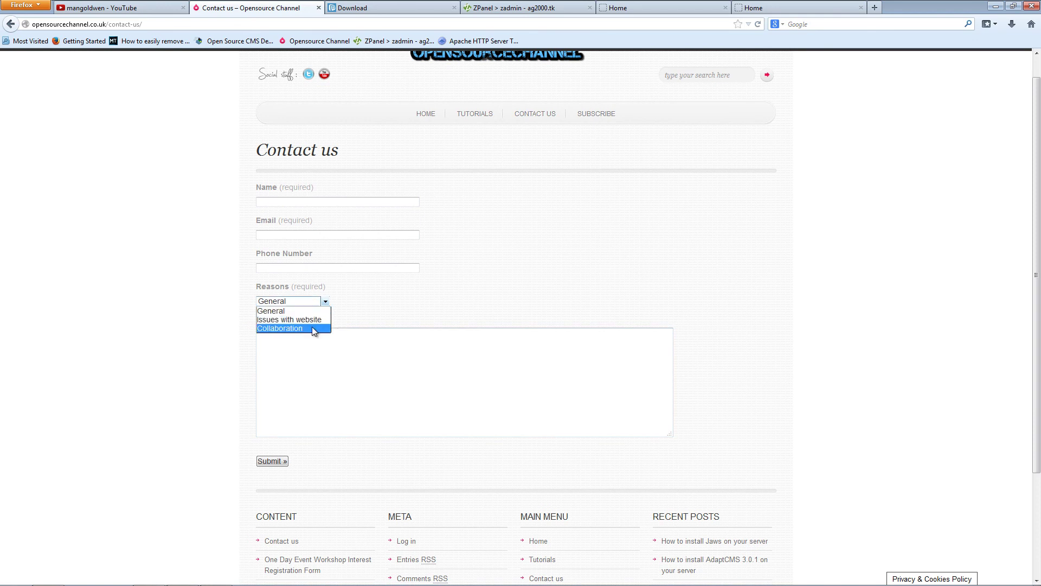
{"action": "left_click", "coordinate": [791, 397]}
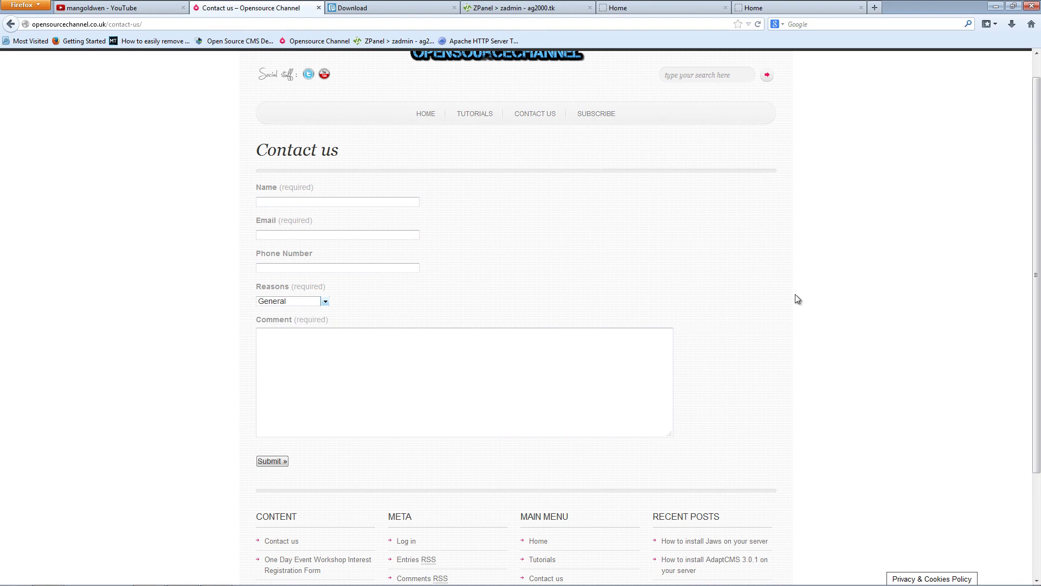
{"action": "left_click_drag", "start_coordinate": [1034, 285], "coordinate": [1034, 266]}
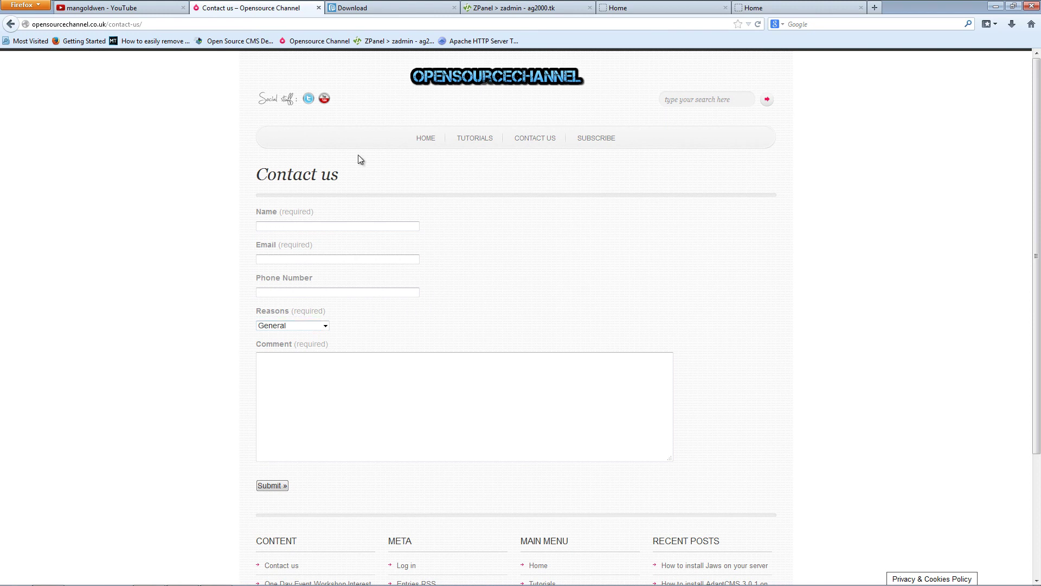
{"action": "left_click", "coordinate": [493, 81]}
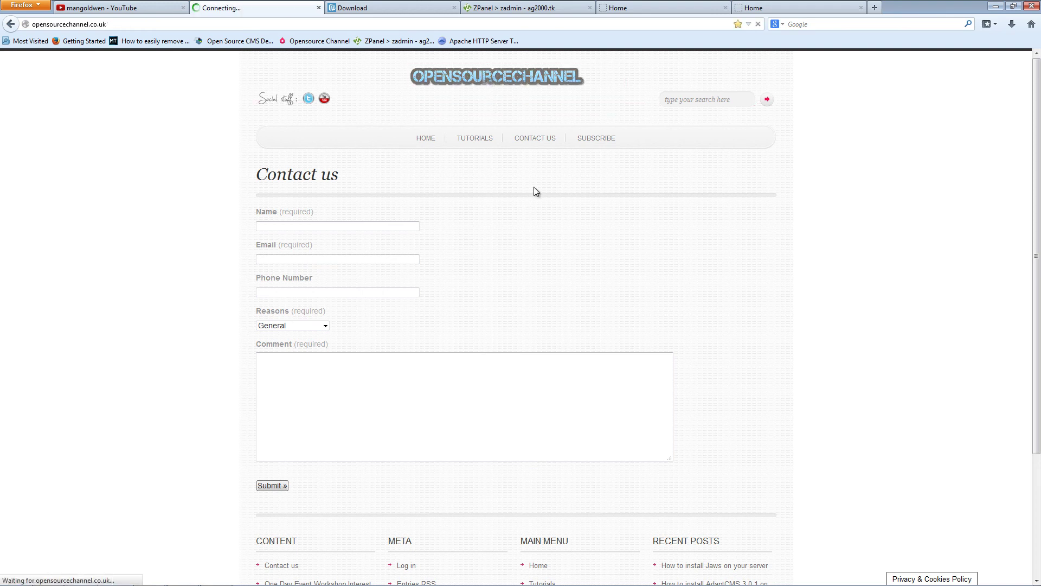
{"action": "left_click", "coordinate": [145, 11]}
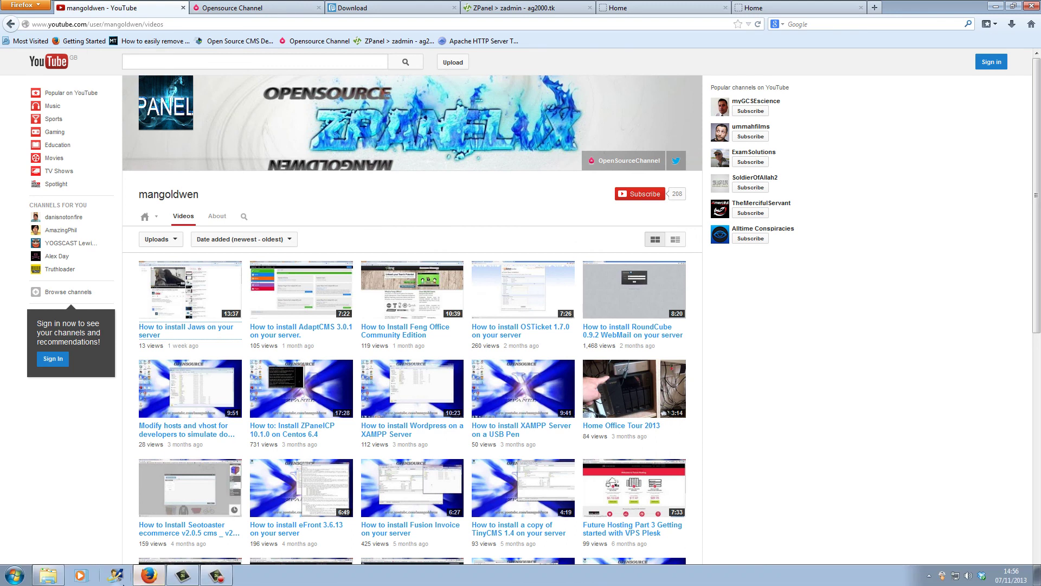
{"action": "left_click", "coordinate": [216, 575]}
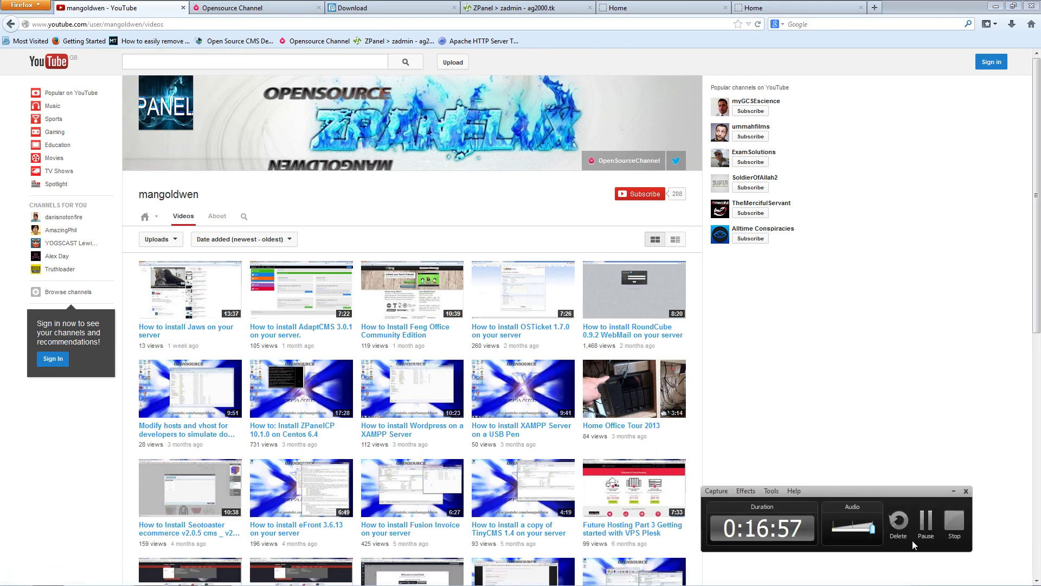